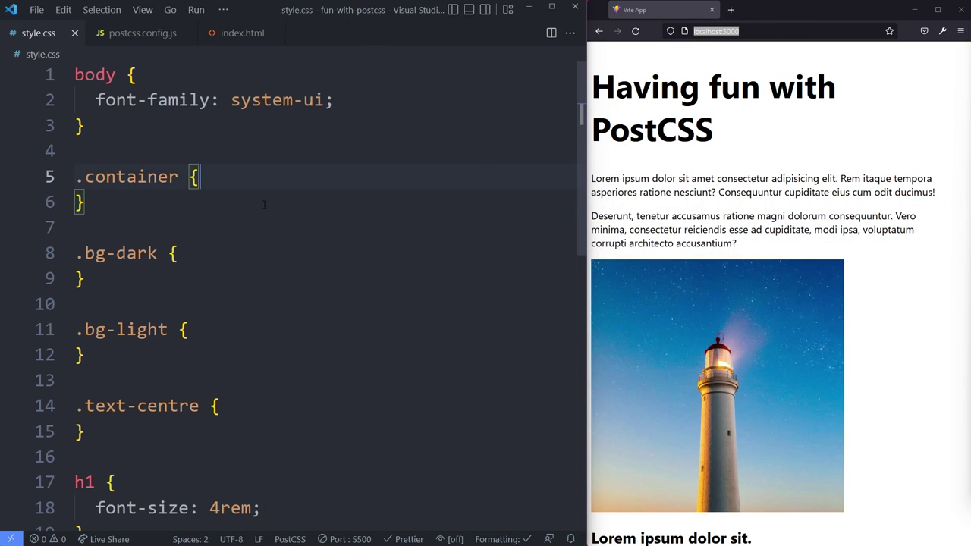
Show the Explorer, collapse dist, check package.json's plugins, and open postcss.config.js for editing.
key("ctrl+b")
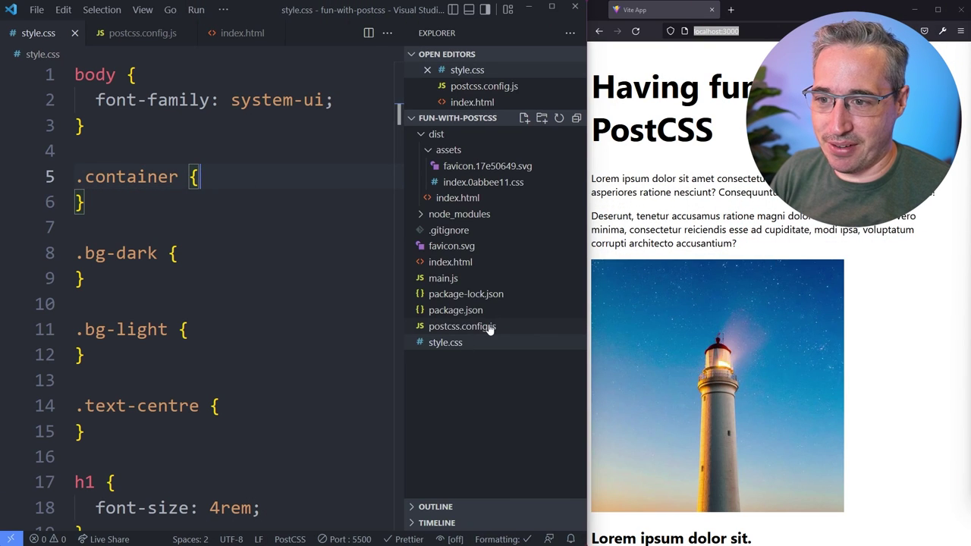
left_click(462, 326)
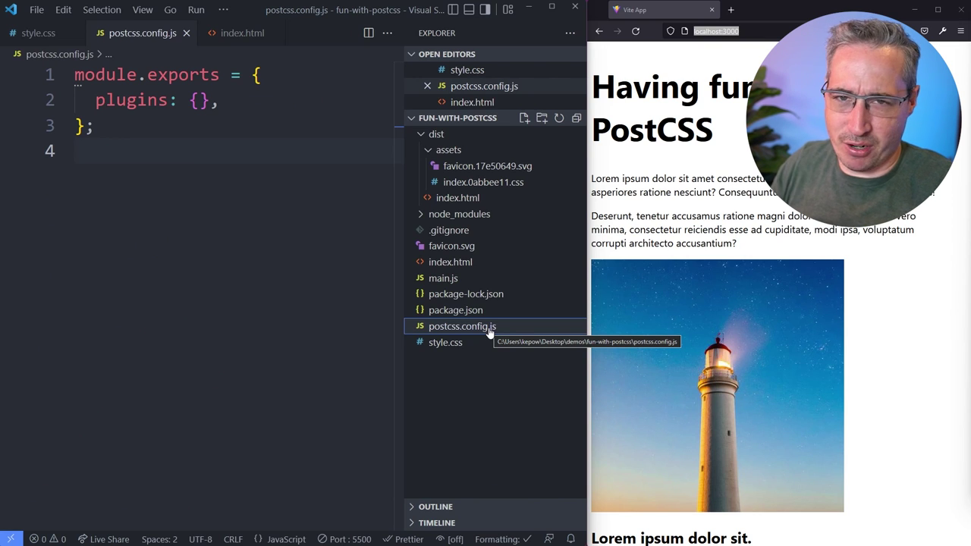
left_click(427, 135)
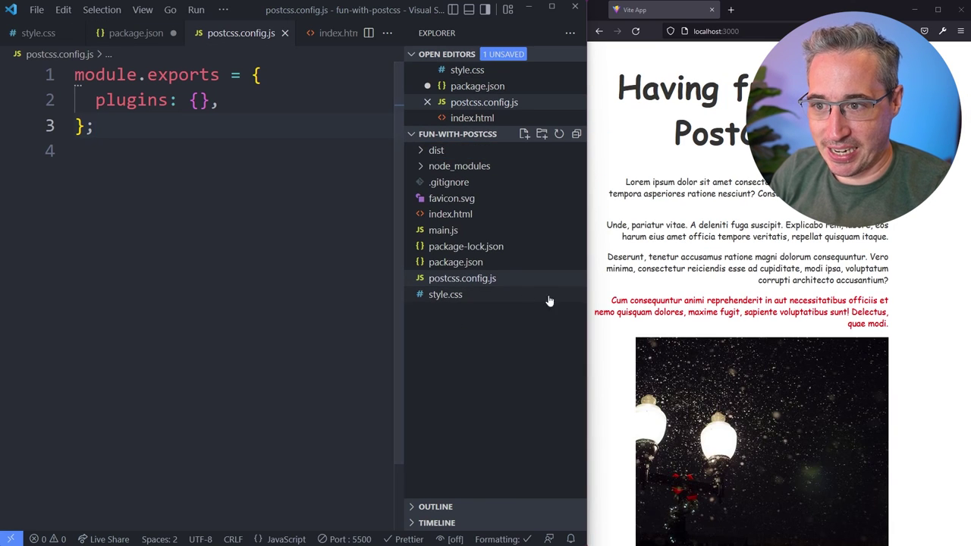
left_click(478, 263)
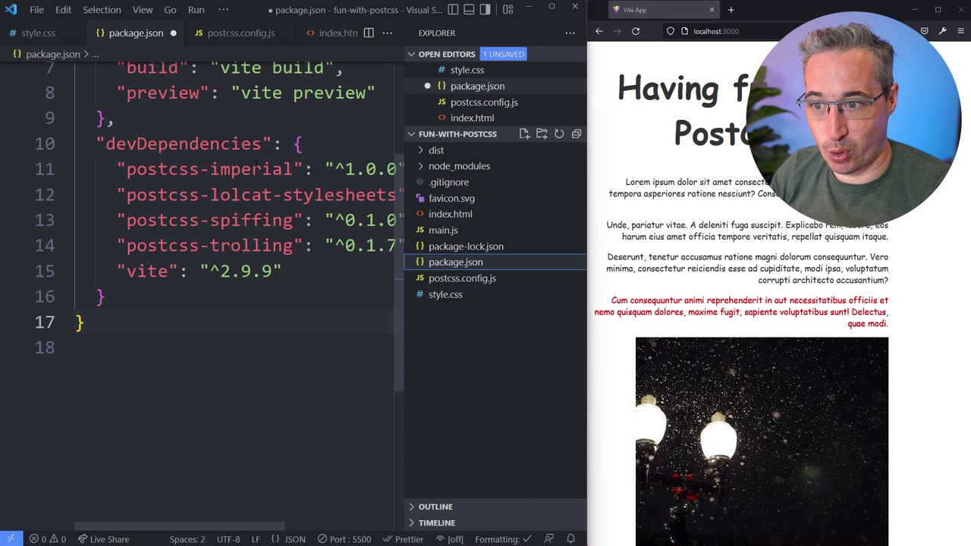
left_click(470, 279)
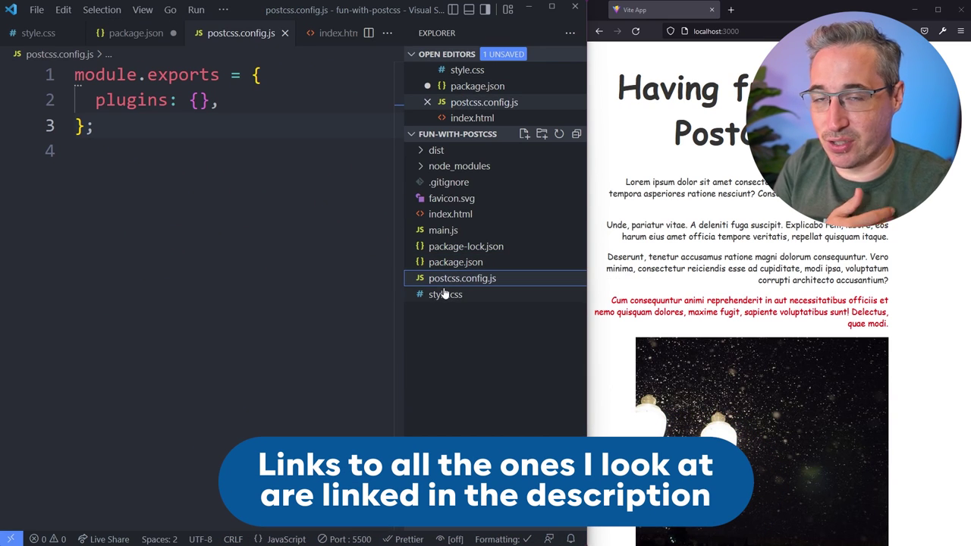
left_click(227, 150)
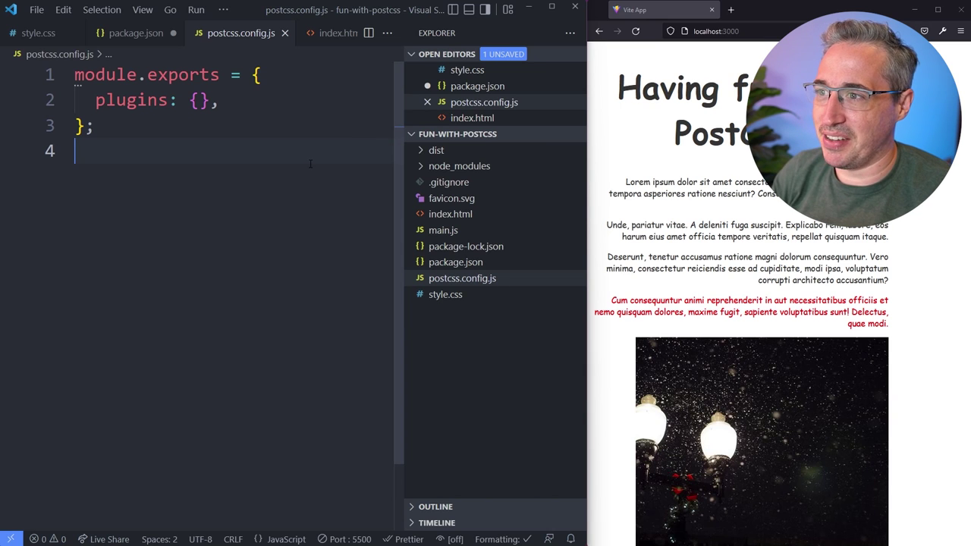
Register "postcss-imperial": {} in the PostCSS plugins and save the config.
left_click(202, 100)
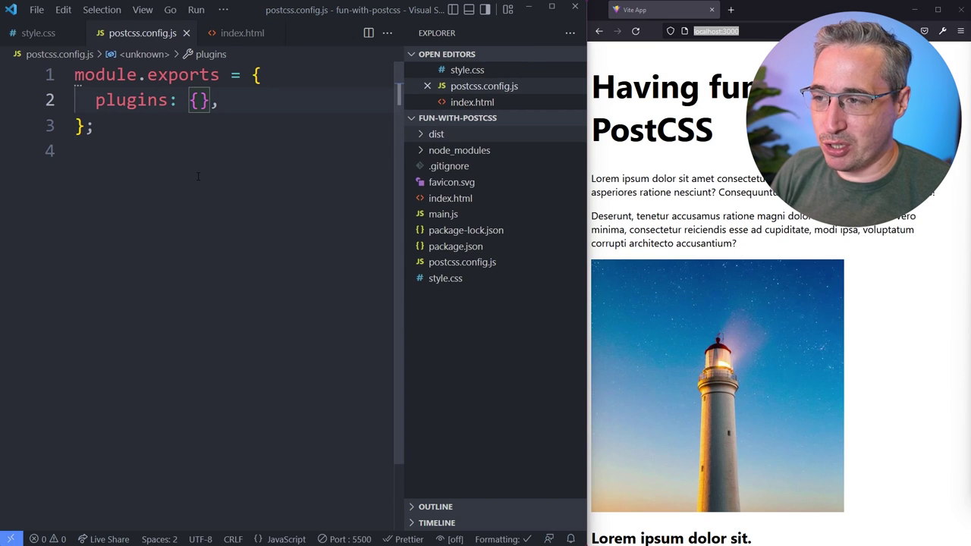
key("Return")
type("\"postcss-imperial\": {},")
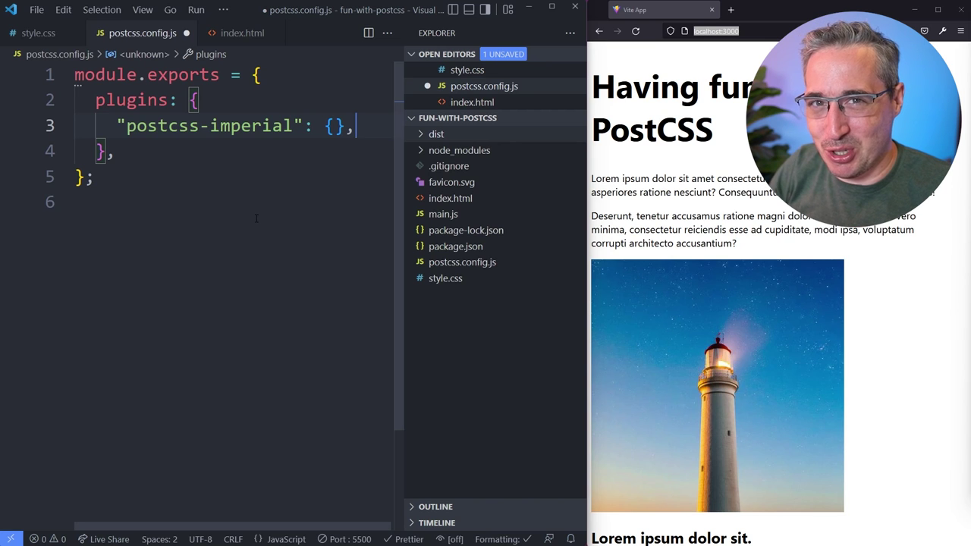
key("ctrl+s")
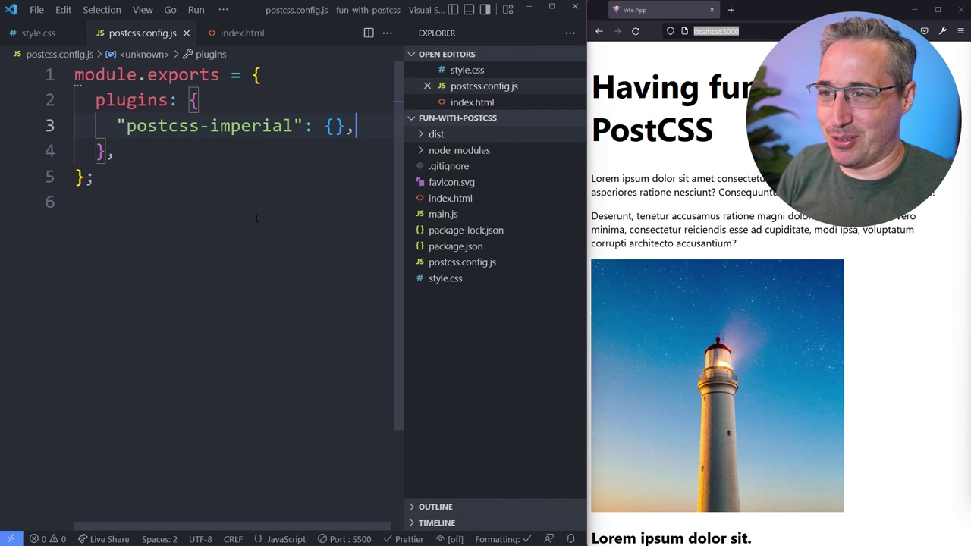
Add width: 100px to the .container rule in style.css and save.
left_click(489, 278)
left_click(98, 168)
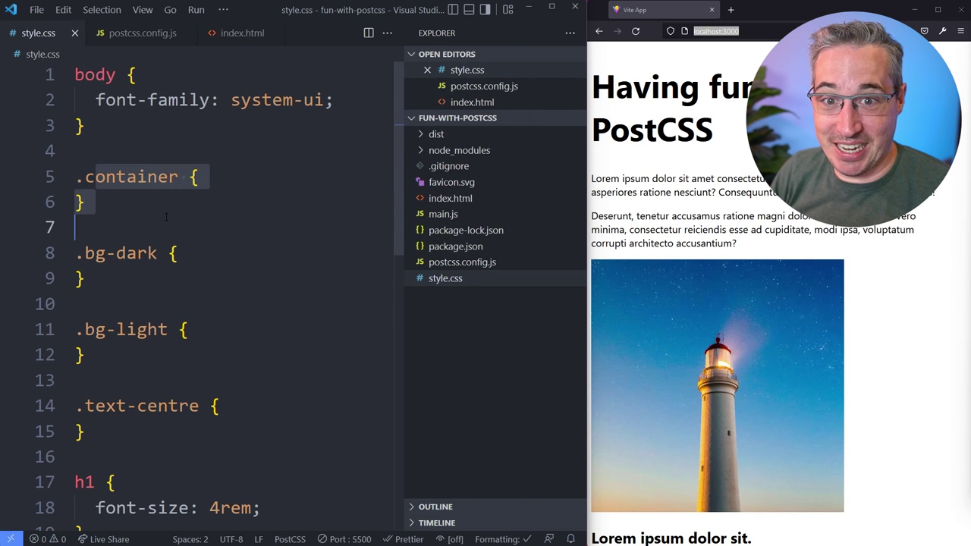
key("Down")
key("Down")
left_click(203, 177)
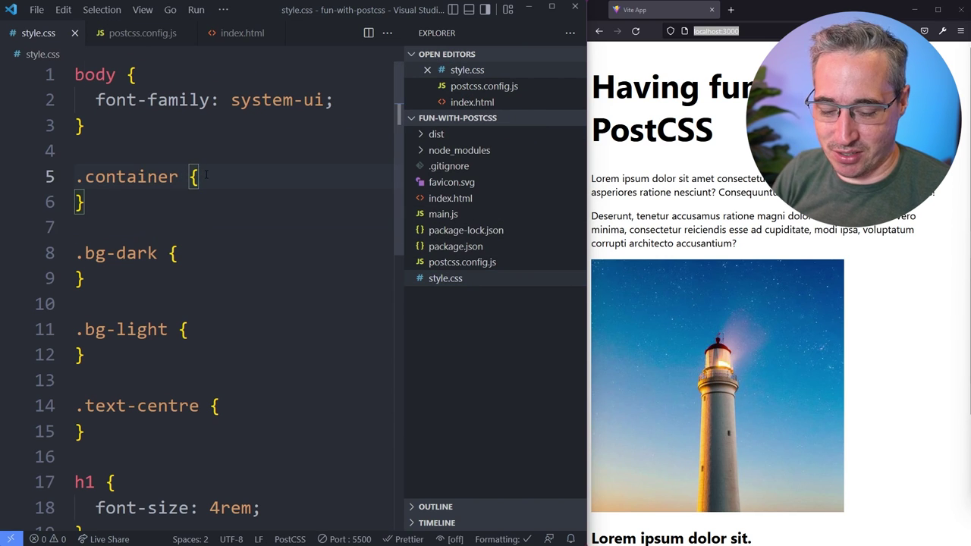
key("Return")
type("width: 100px;")
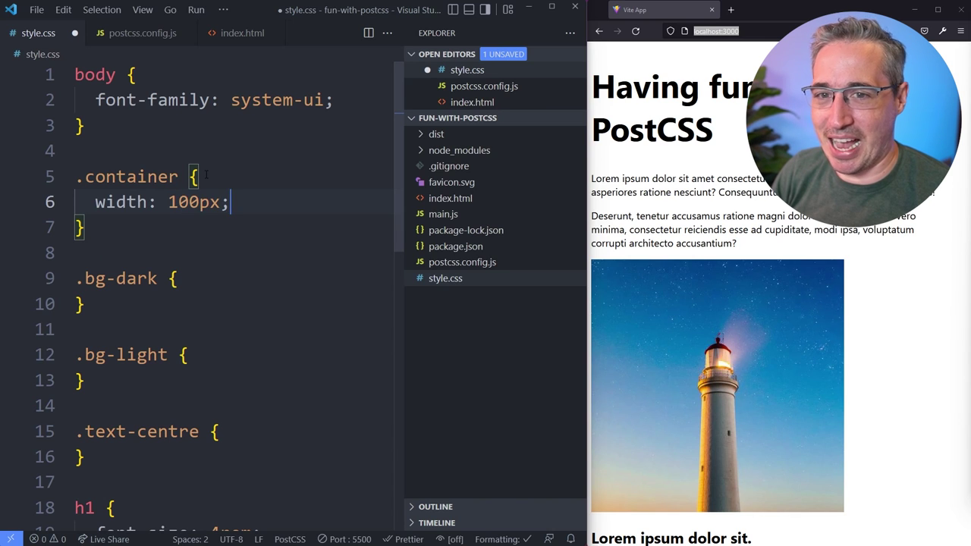
key("ctrl+s")
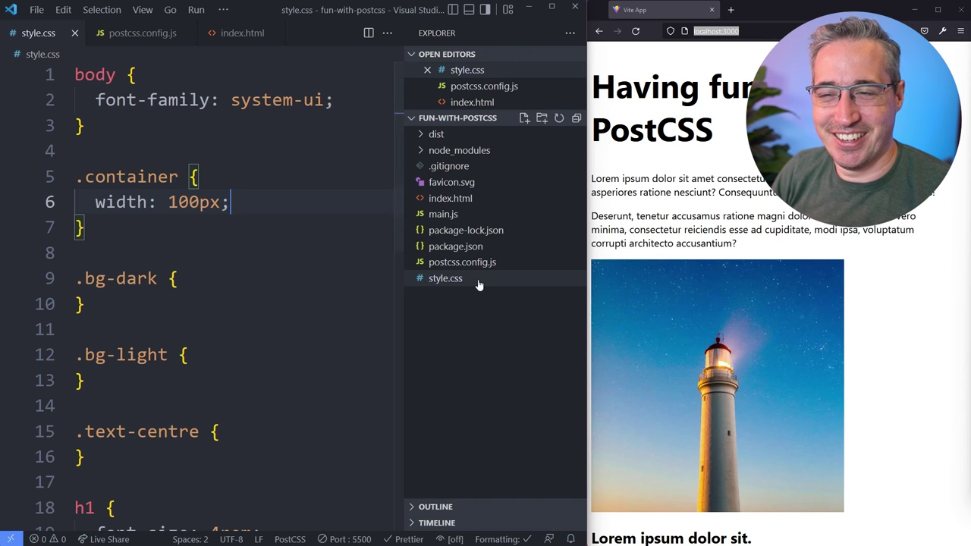
Start the Vite dev server with npm run dev in the integrated terminal.
key("ctrl+grave")
type("npm ru")
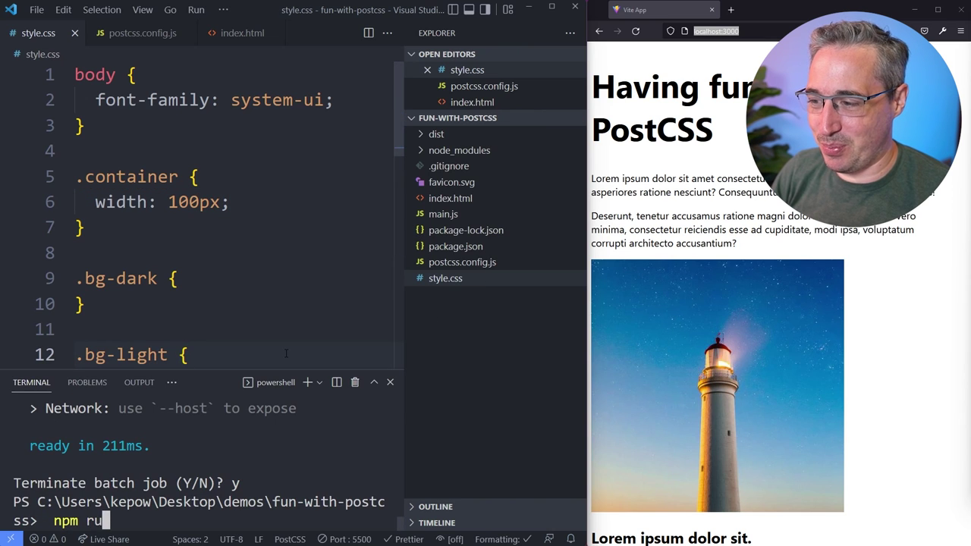
type("n dev")
key("Return")
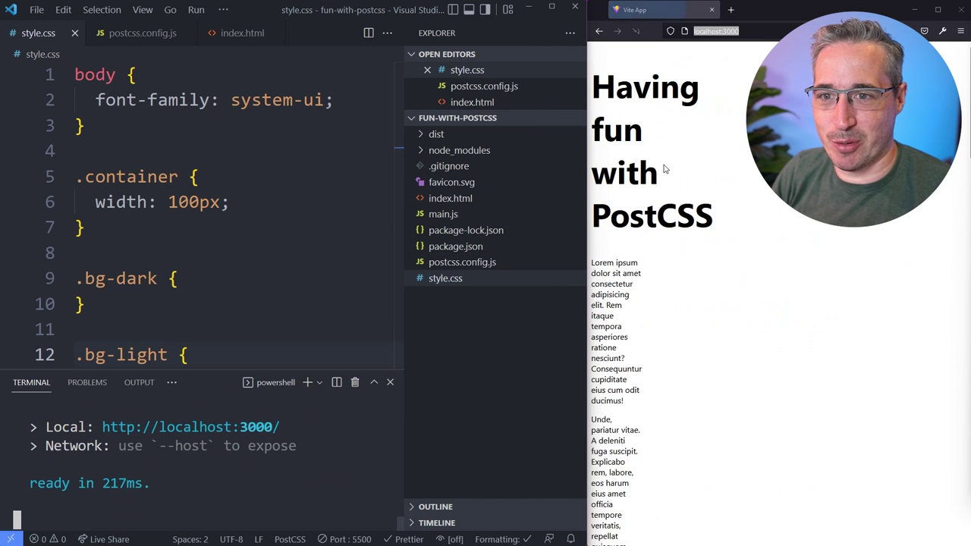
left_click(235, 202)
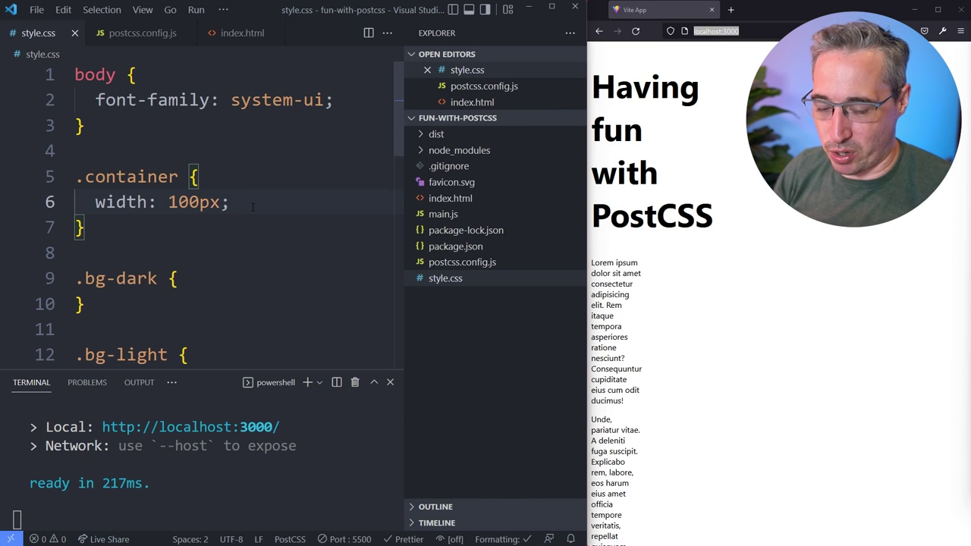
key("ctrl+s")
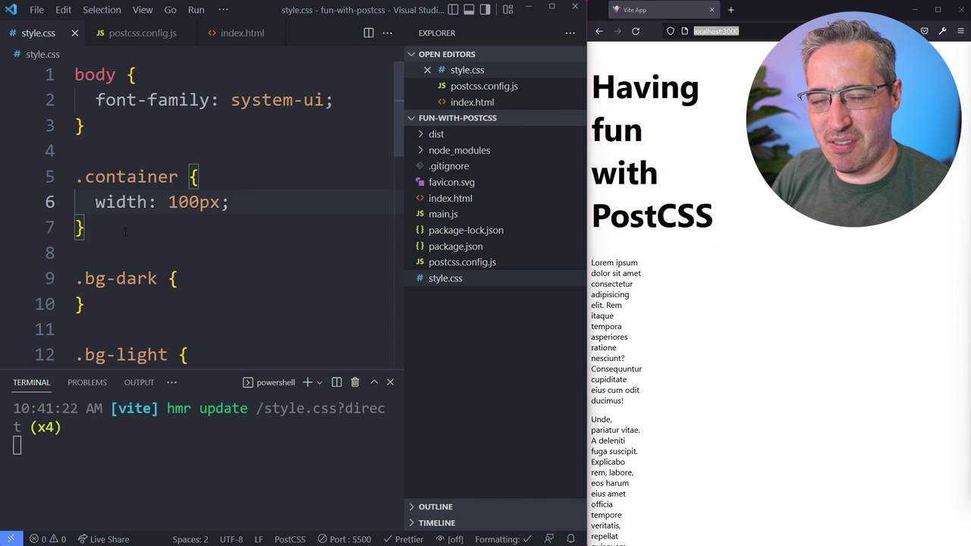
Add a second .container width of 50barleycorn, then change it to 25barleycorn, saving each.
key("Return")
type("width: 50barleyco")
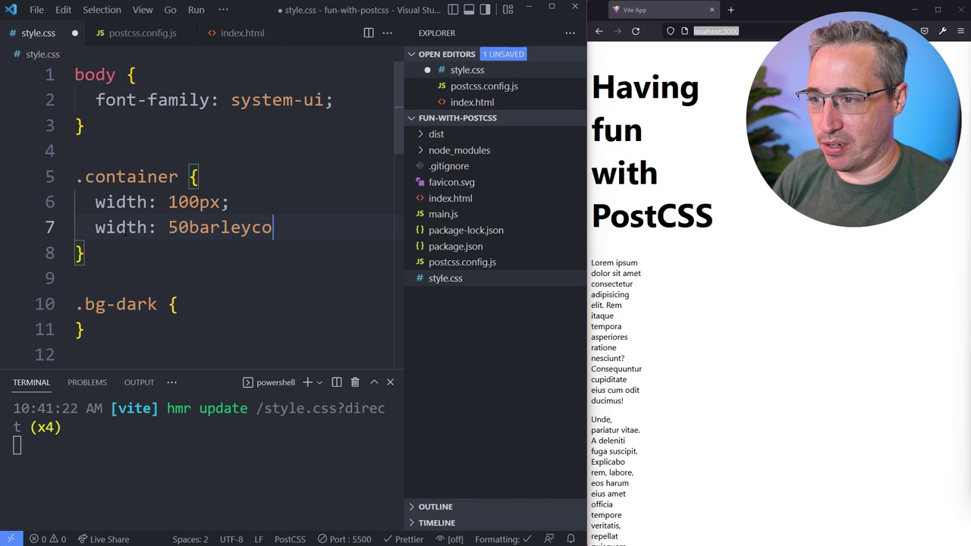
type("rn;")
key("ctrl+s")
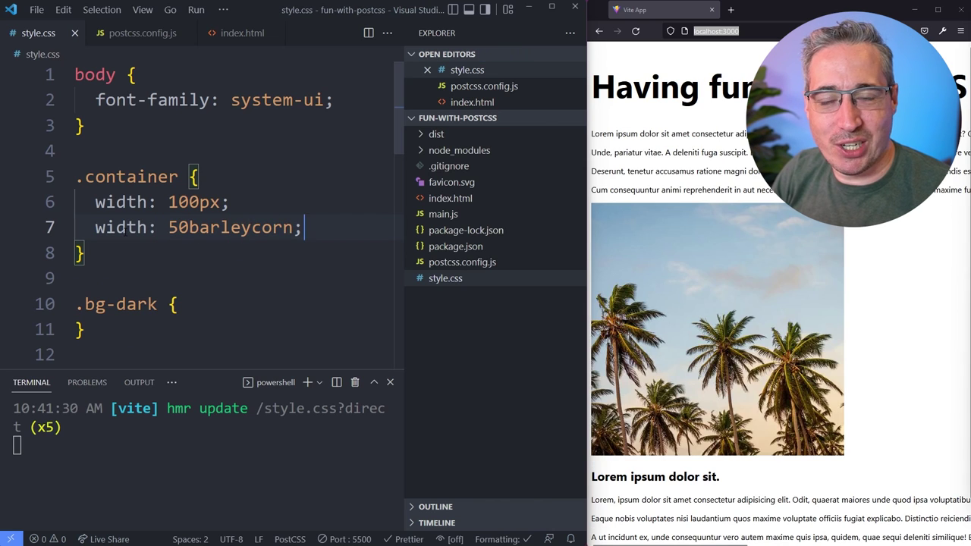
scroll(593, 211, "right", 3)
scroll(594, 211, "left", 3)
scroll(594, 211, "right", 3)
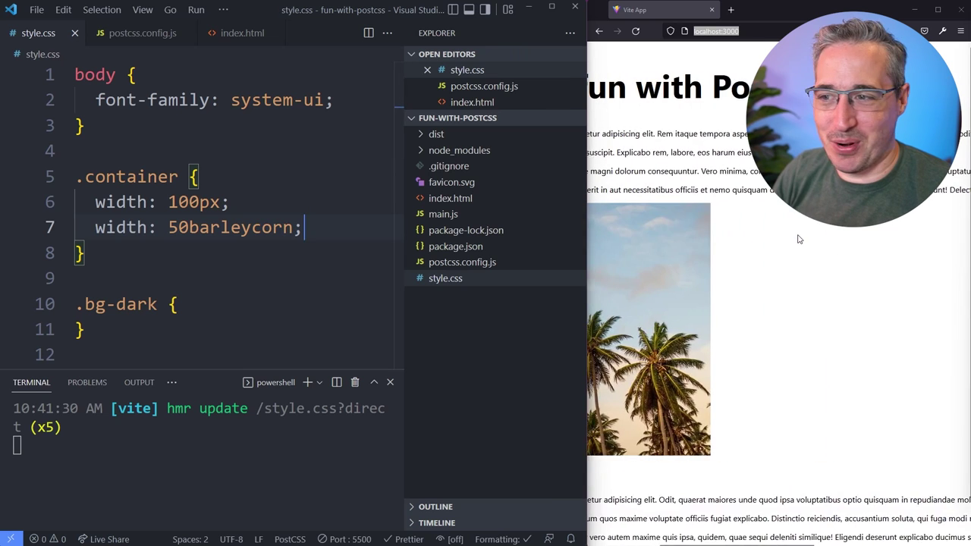
scroll(594, 211, "left", 3)
left_click(182, 227)
type("2")
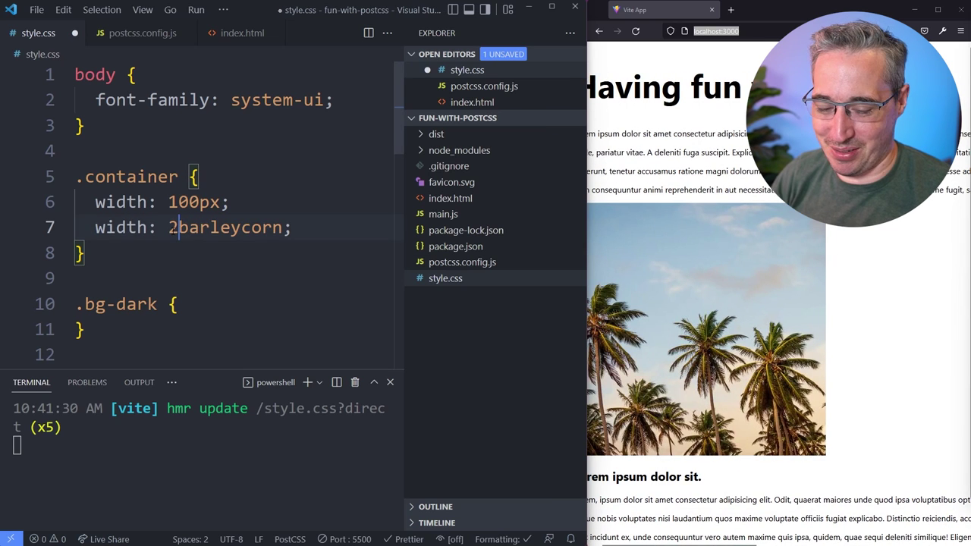
type("5")
key("ctrl+s")
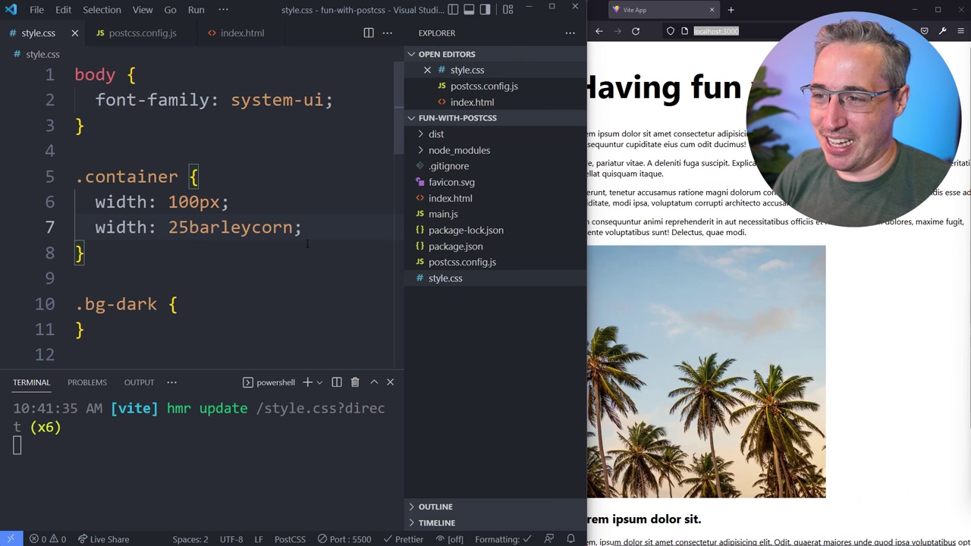
Add font-size: 250twip to the body rule and save.
left_click(356, 100)
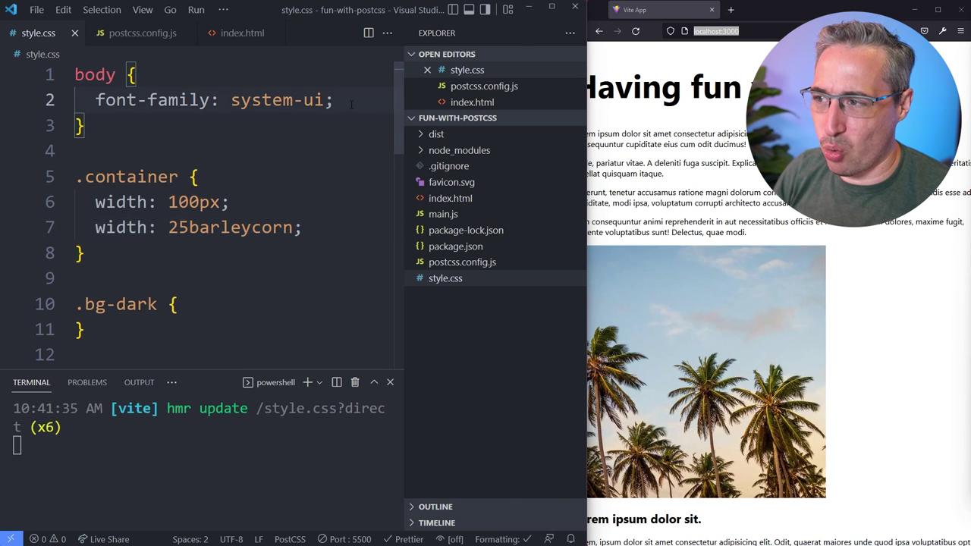
key("Return")
type("font-size: 250twip")
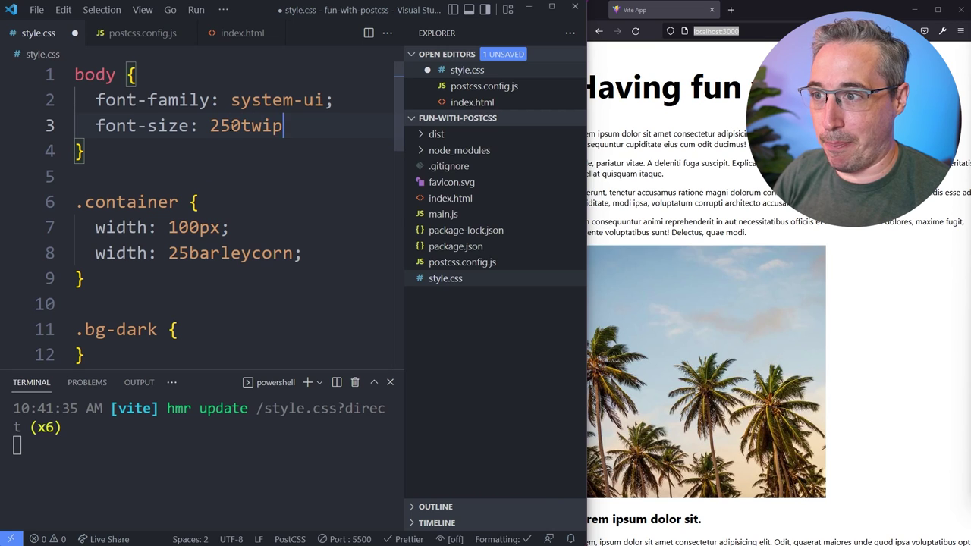
type(";")
key("ctrl+s")
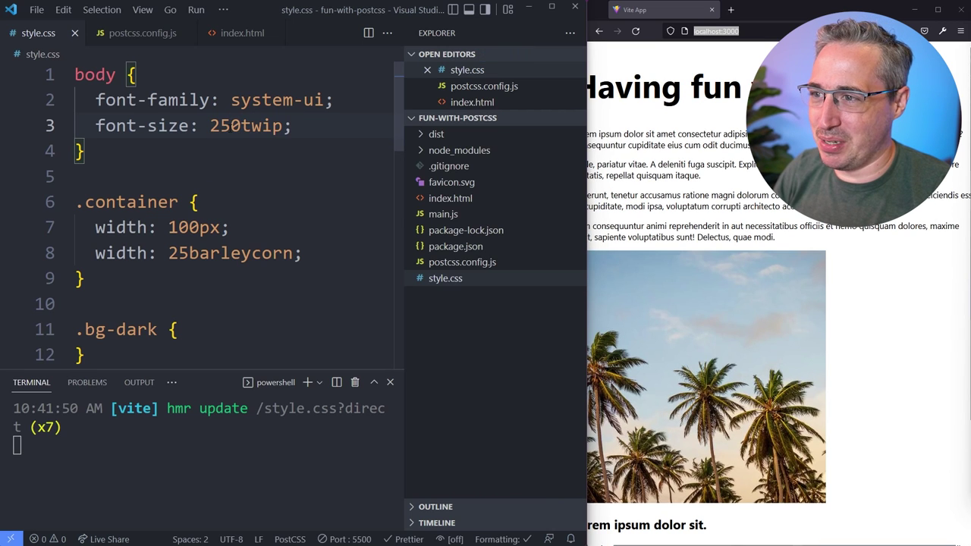
Try a 500twip body font size, then revert to 250twip, saving each time.
key("shift+Left")
key("shift+Left")
type("50")
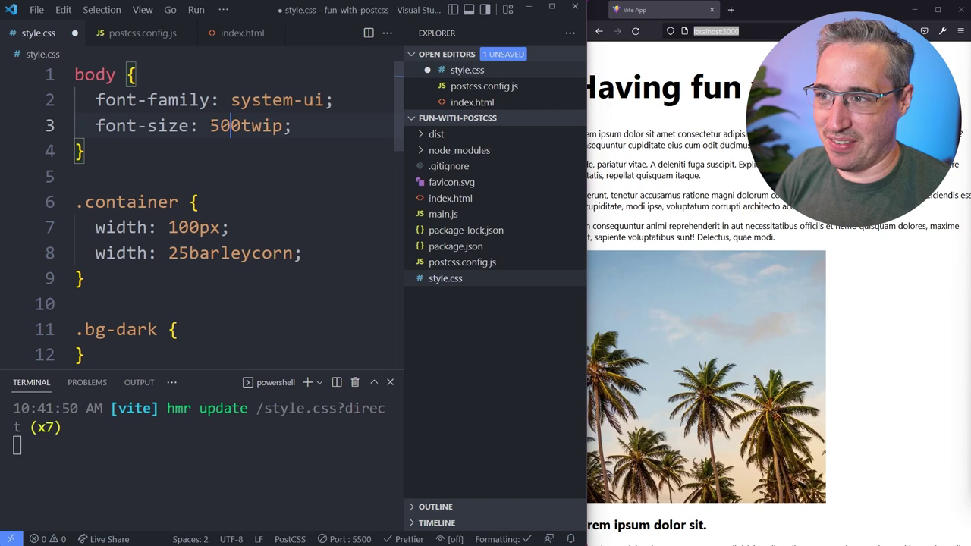
key("ctrl+s")
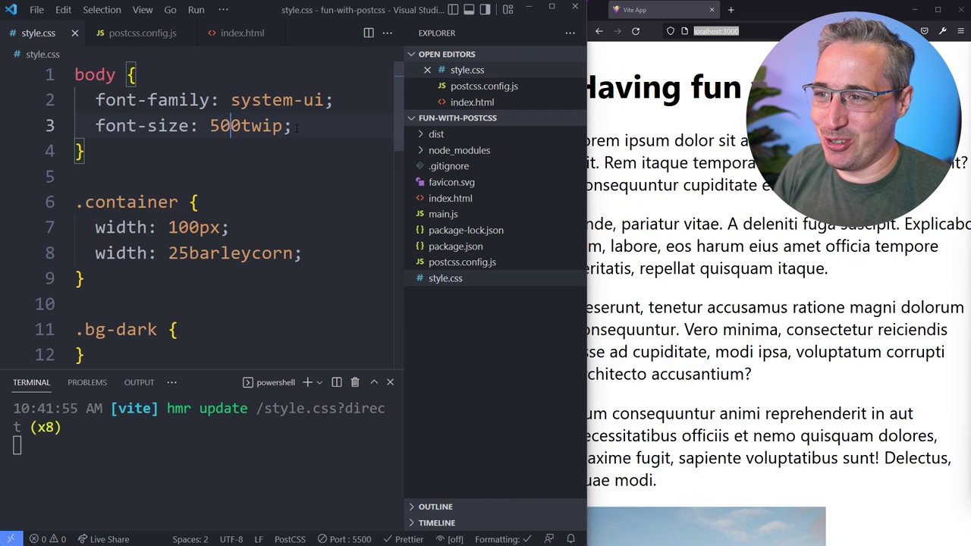
key("shift+Left")
key("shift+Left")
key("shift+Left")
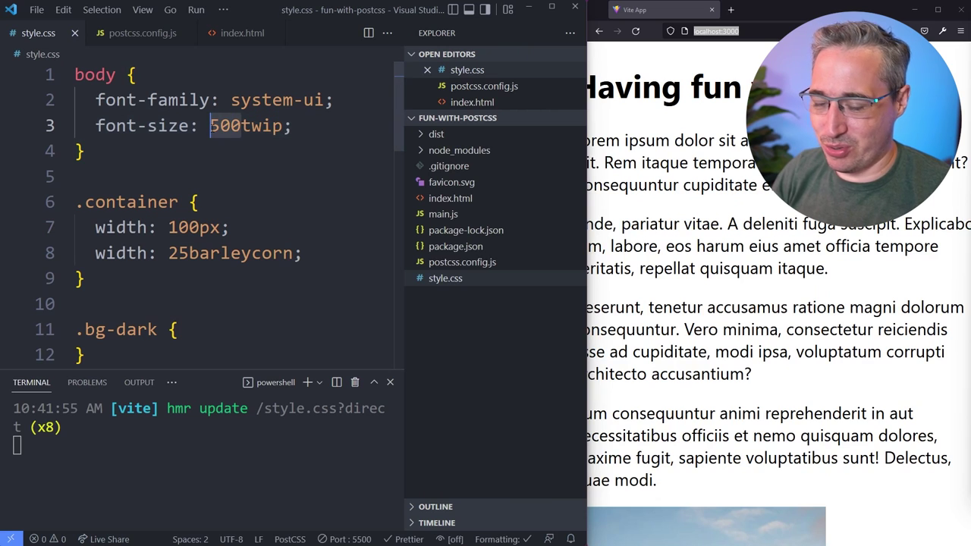
type("250")
key("ctrl+s")
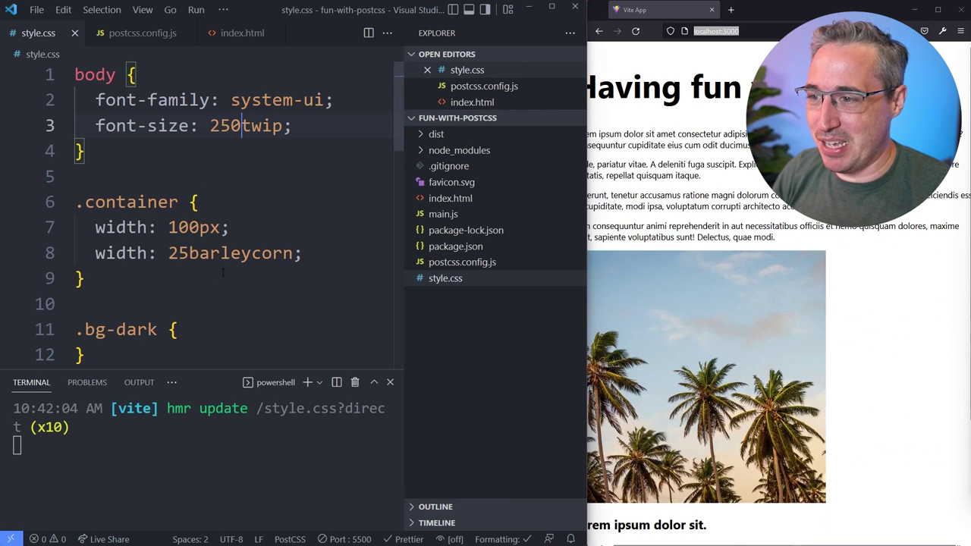
left_click(313, 250)
Add a third .container width of 0.25yard, then trim it to 0.15yard, saving.
key("Return")
type("width: .25yard;")
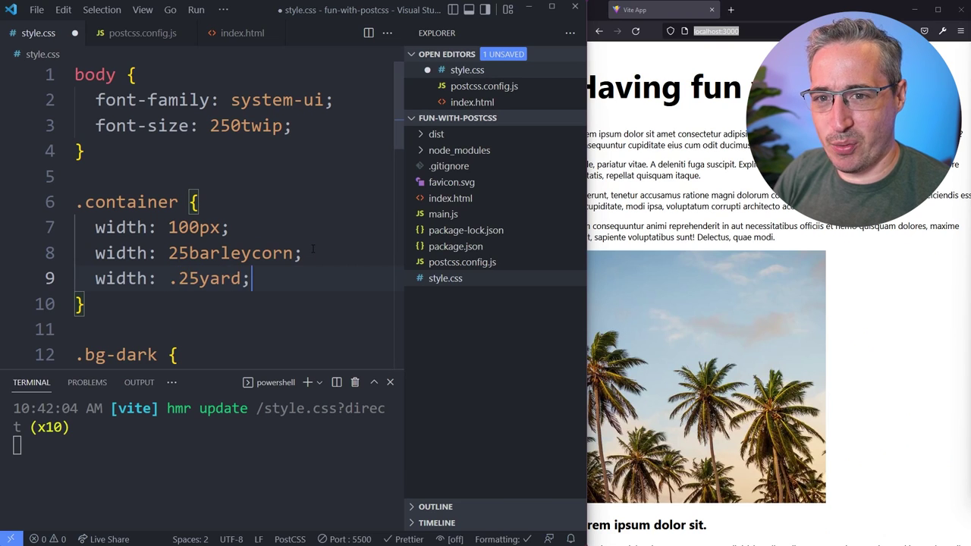
key("ctrl+s")
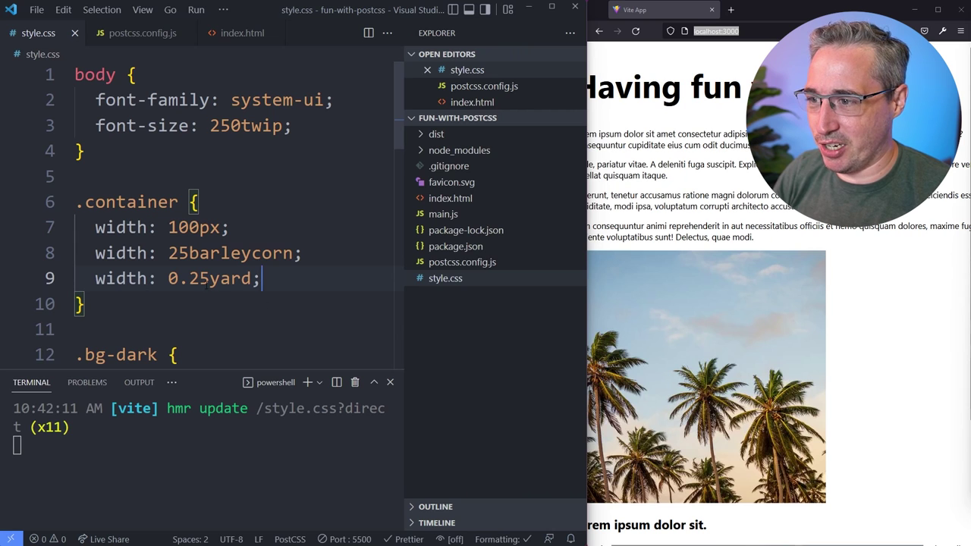
left_click(200, 278)
key("BackSpace")
type("1")
key("ctrl+s")
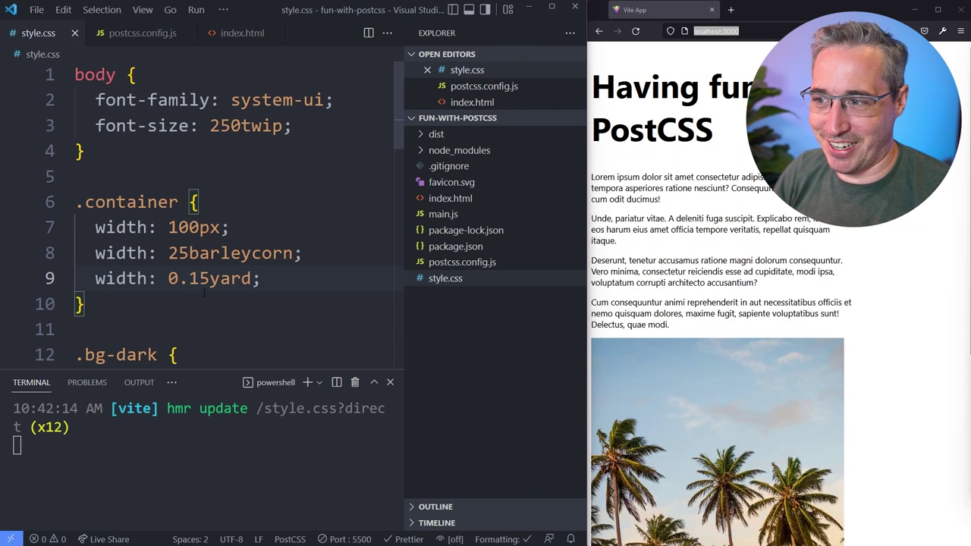
key("ctrl+s")
Shorten the unit to yd and change the width to 0.17yd, saving each edit.
key("BackSpace")
key("BackSpace")
key("BackSpace")
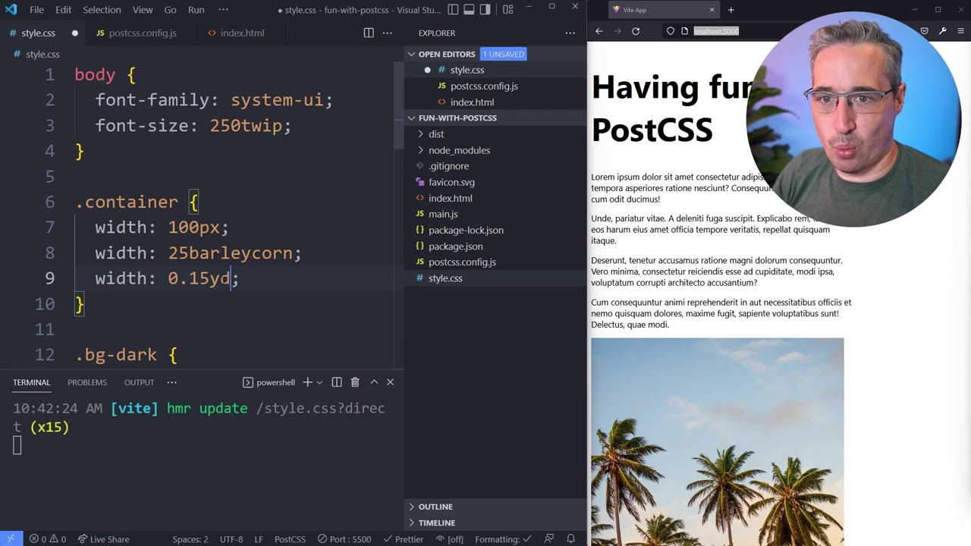
key("ctrl+s")
key("Left")
key("Left")
key("Left")
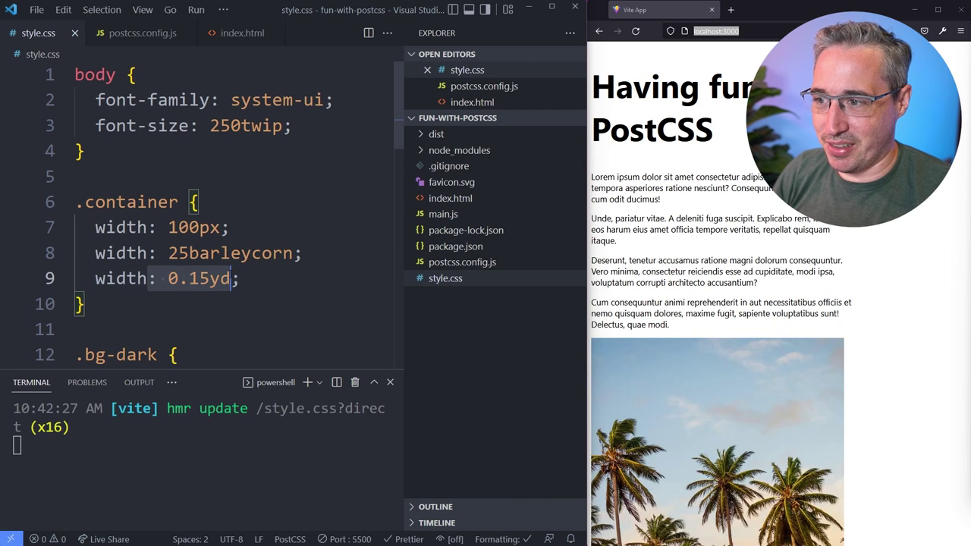
key("BackSpace")
type("7")
key("ctrl+s")
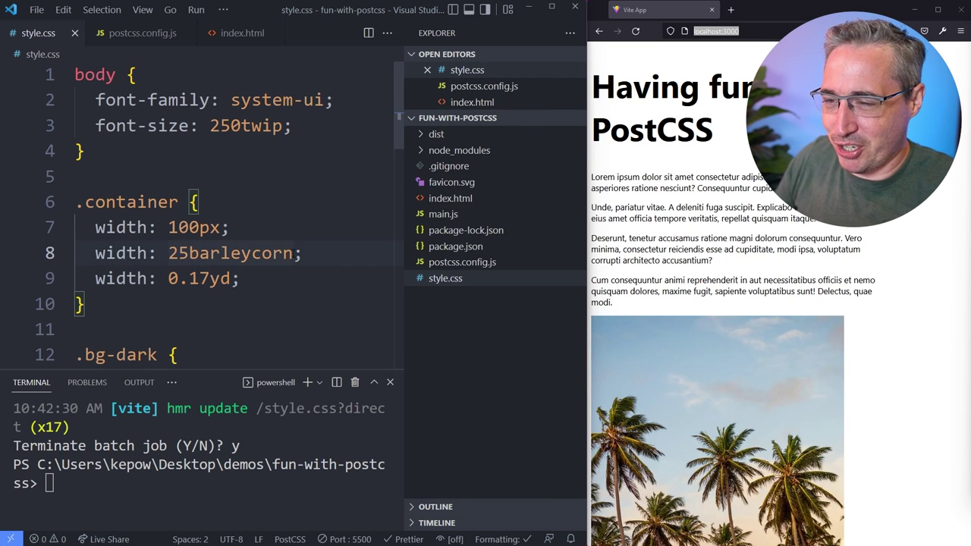
Add "postcss-spiffing": {} to the PostCSS plugins and save the config.
left_click(296, 226)
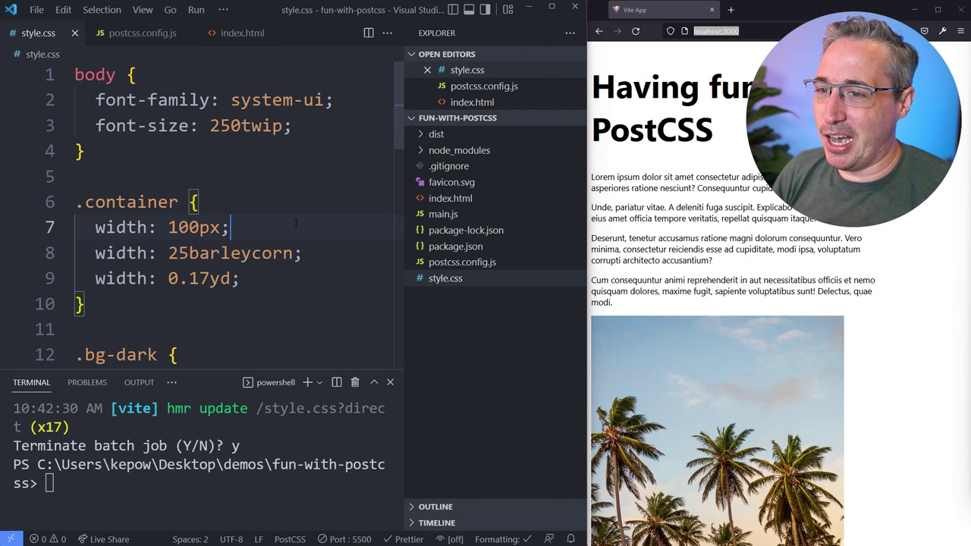
left_click(482, 265)
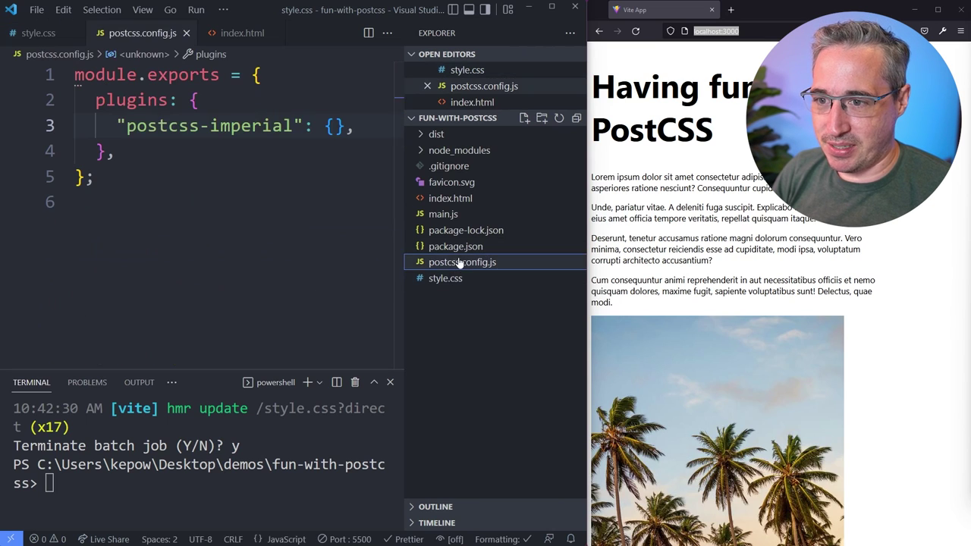
left_click(364, 125)
key("Return")
type("\"post")
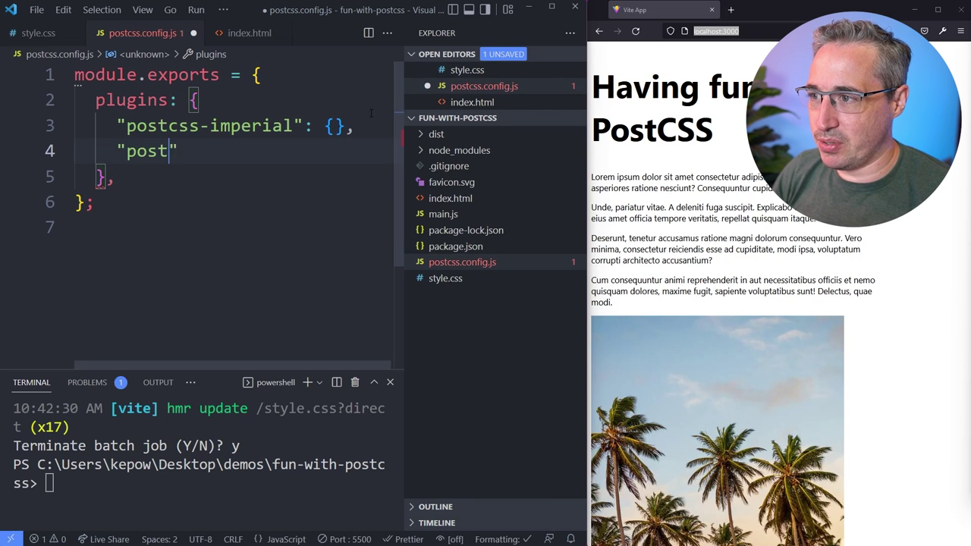
type("css-spiffing\":")
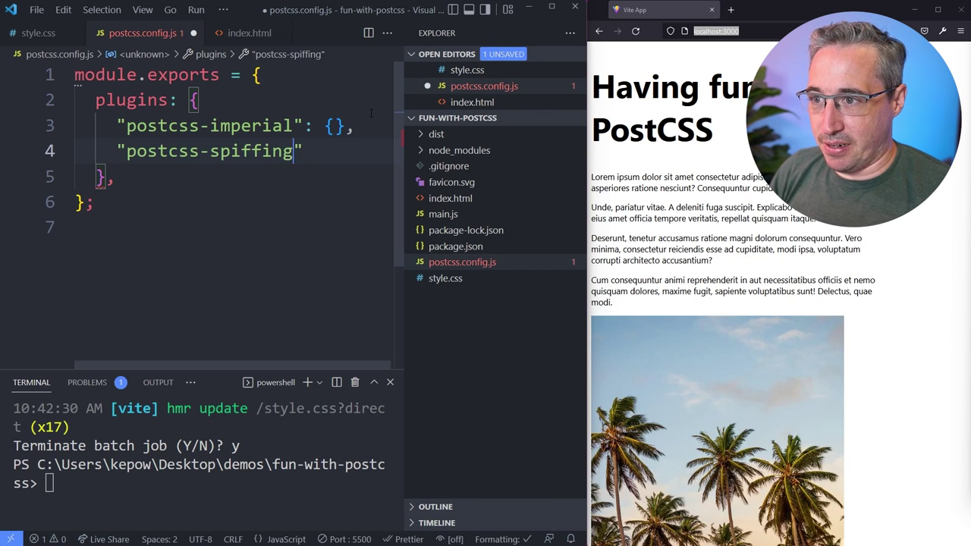
type(" {")
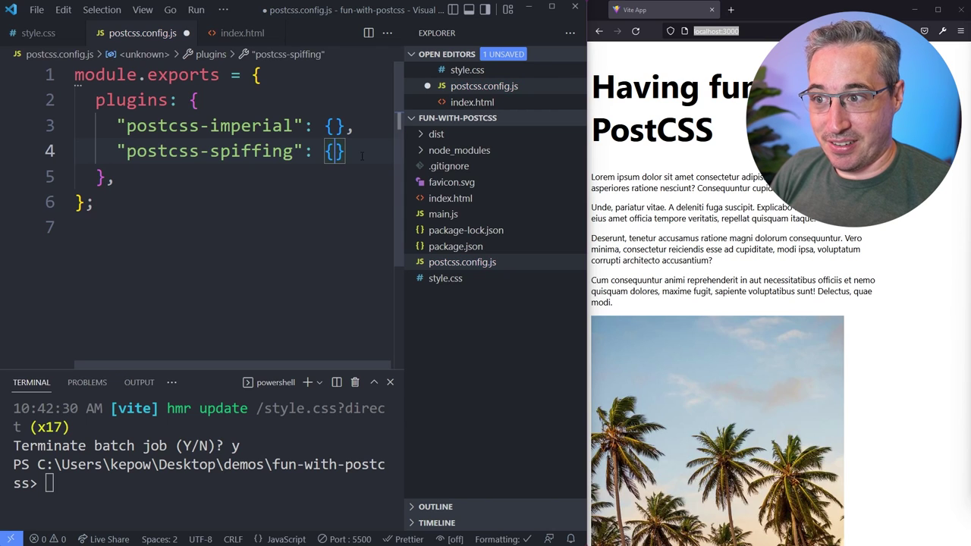
key("ctrl+s")
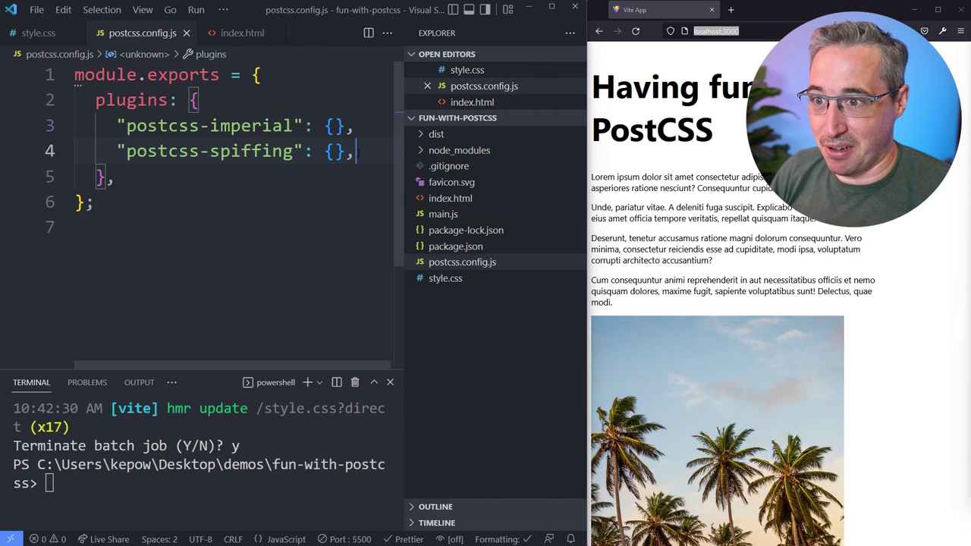
mouse_move(465, 230)
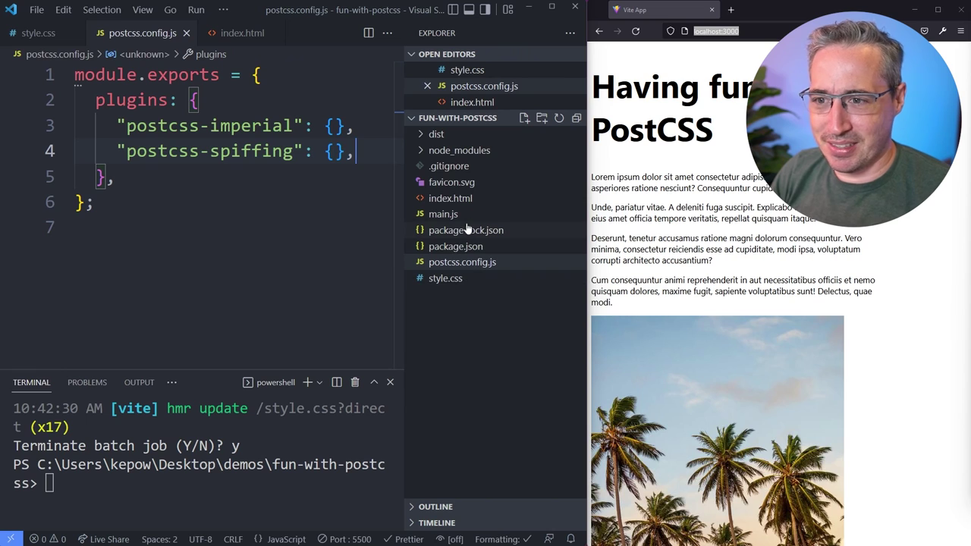
Return to style.css and rerun npm run dev in the terminal.
left_click(470, 277)
scroll(297, 258, "down", 1)
scroll(297, 258, "up", 1)
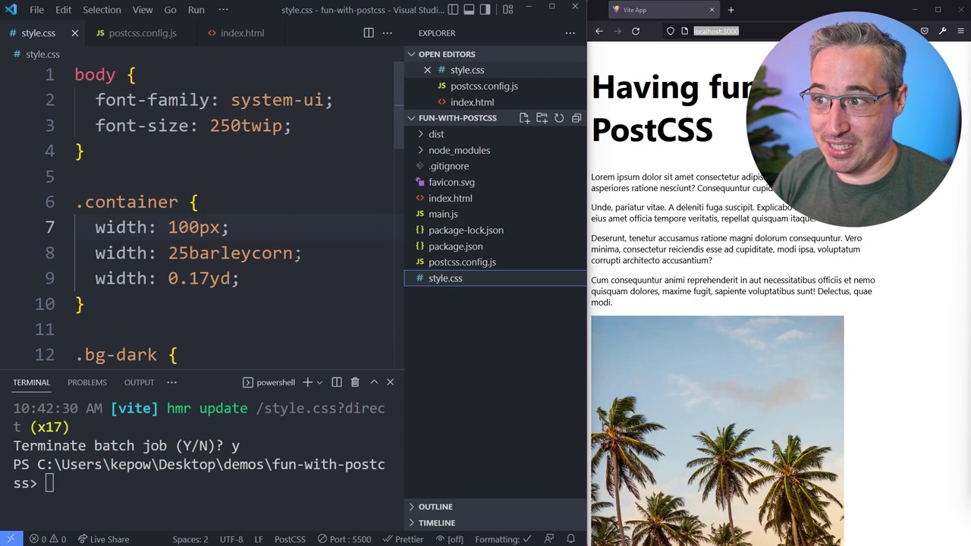
left_click(328, 135)
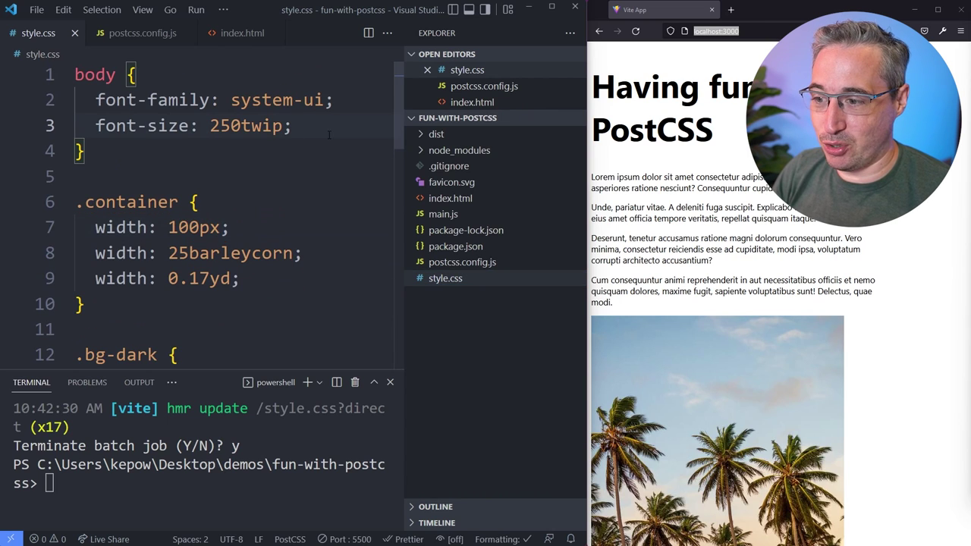
left_click(141, 485)
type("npm run dev")
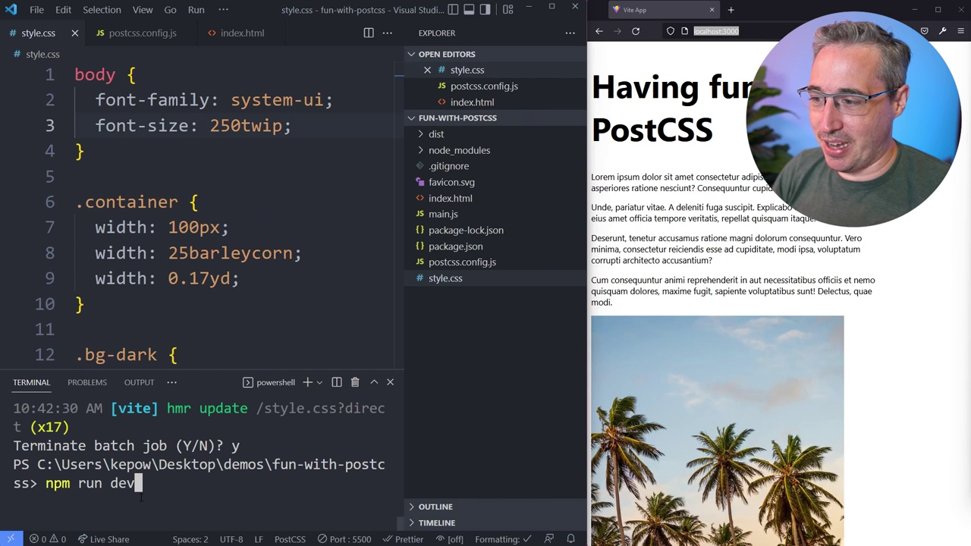
key("Return")
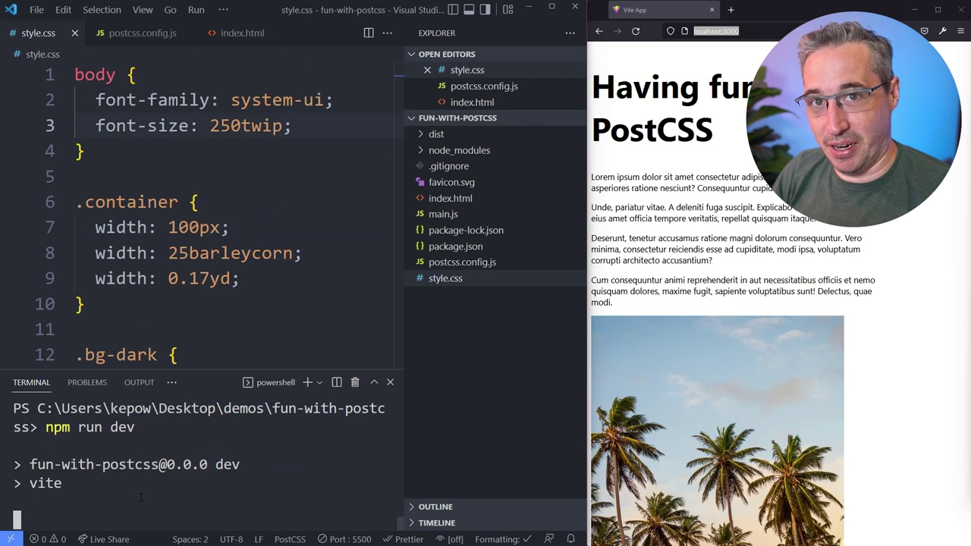
Add colour: blue to the body rule and save.
left_click(316, 127)
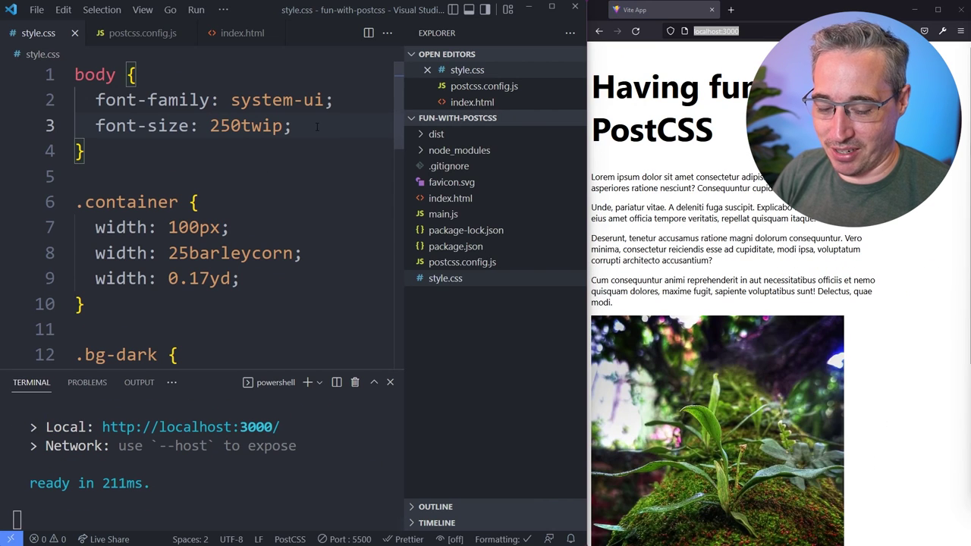
key("Return")
type("colour:")
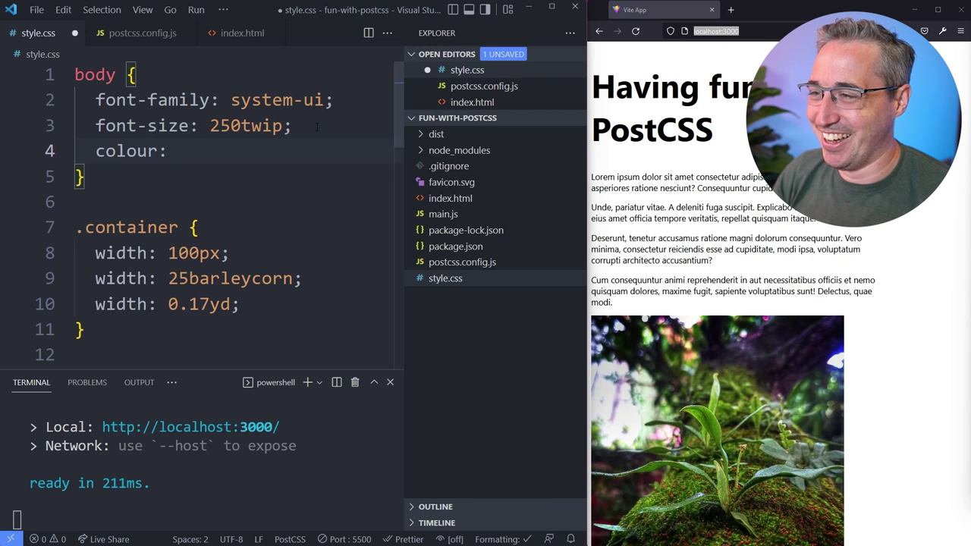
type(" blue;")
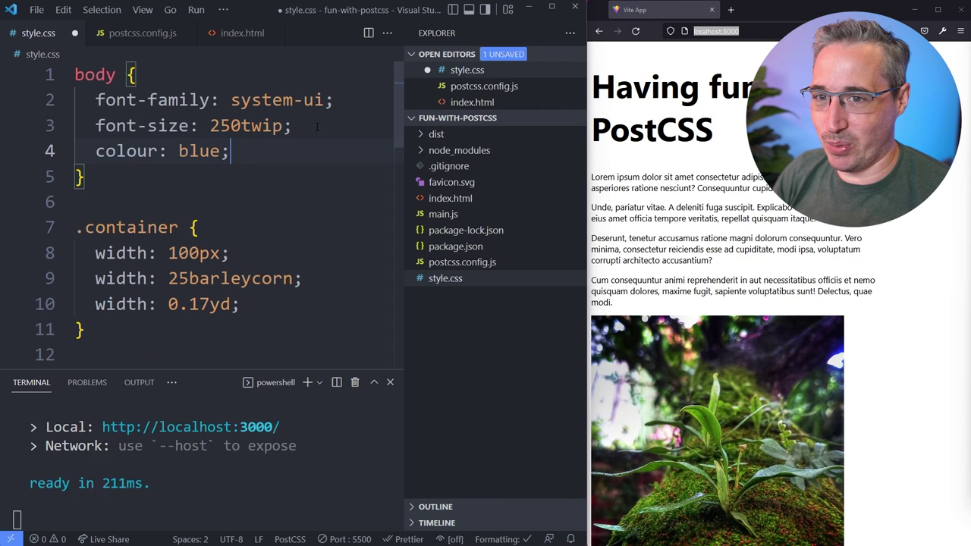
key("ctrl+s")
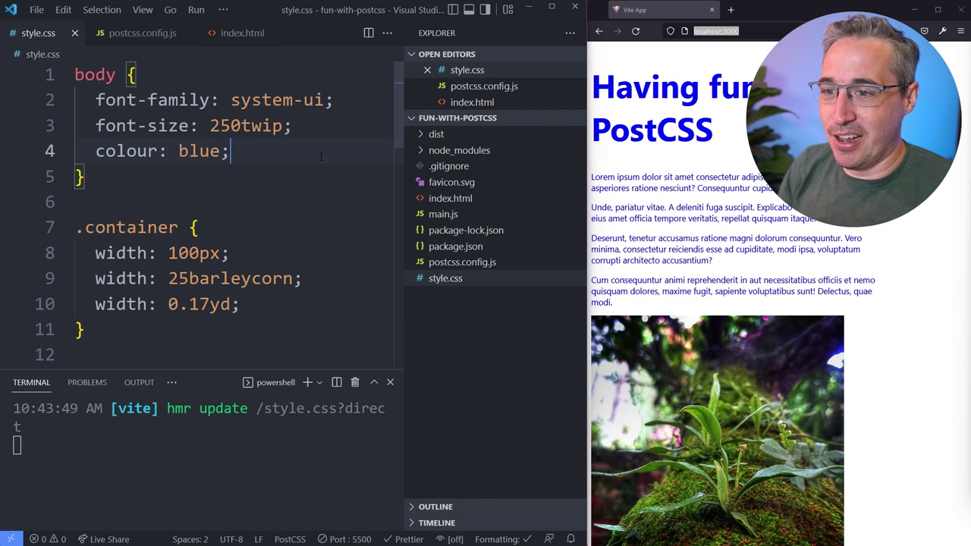
mouse_move(469, 285)
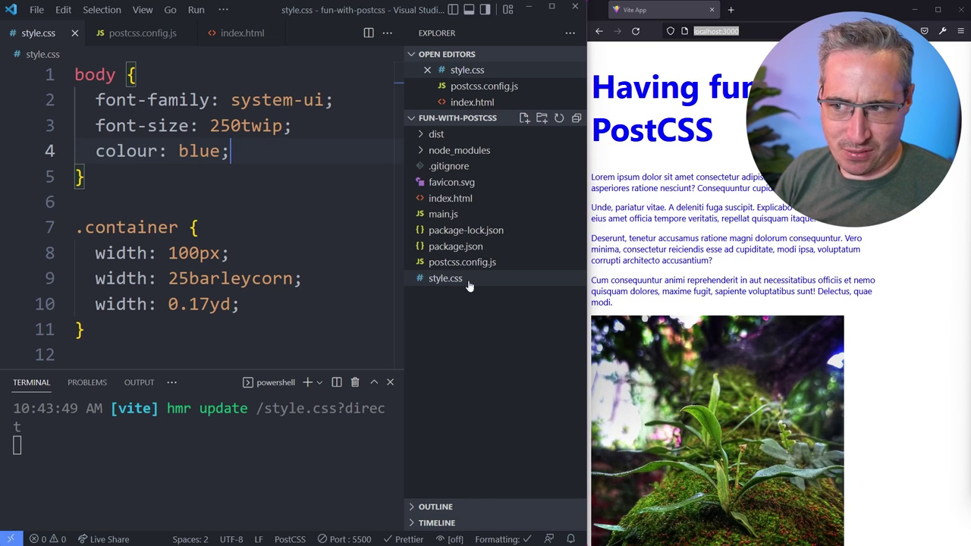
Change the body colour value from blue to #333, leaving it unsaved.
left_click(107, 151)
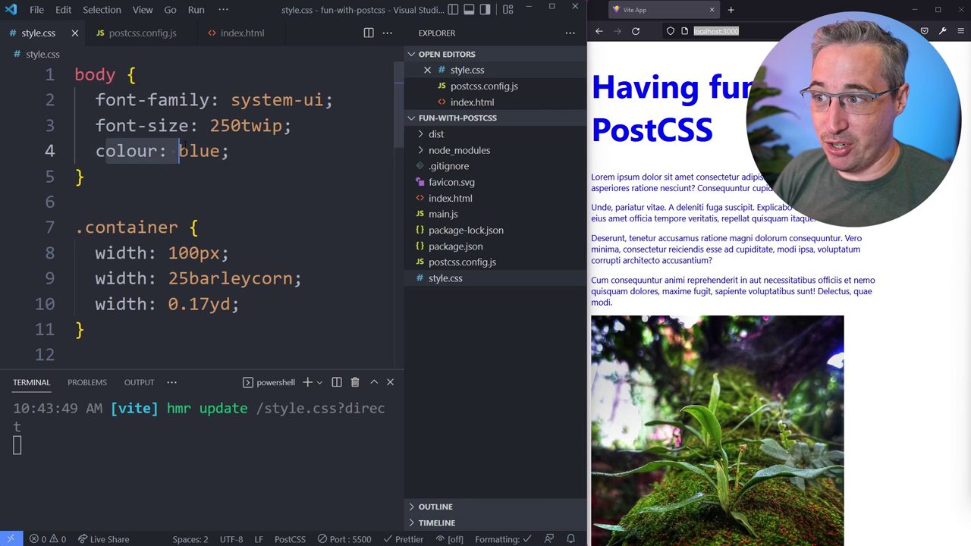
left_click(252, 151)
key("Return")
type("ba")
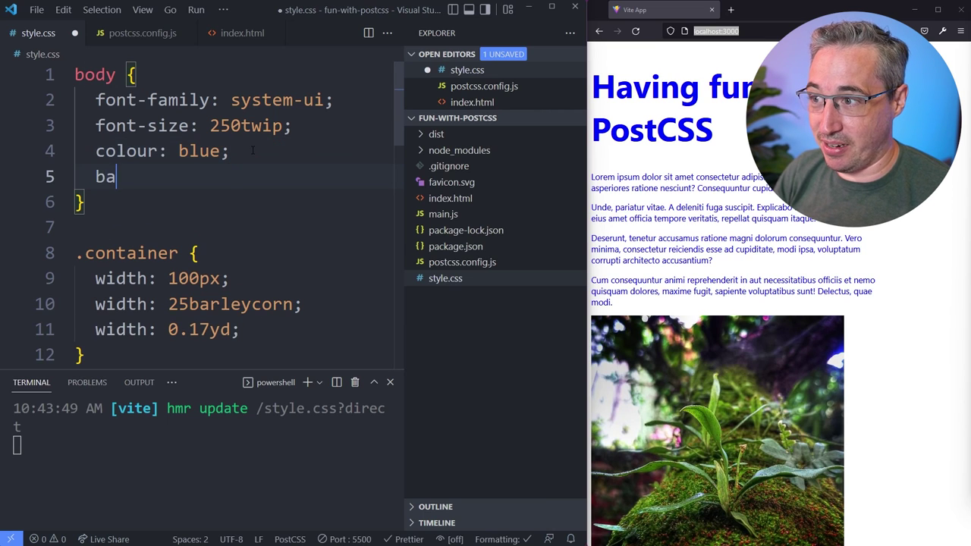
key("BackSpace")
key("BackSpace")
key("BackSpace")
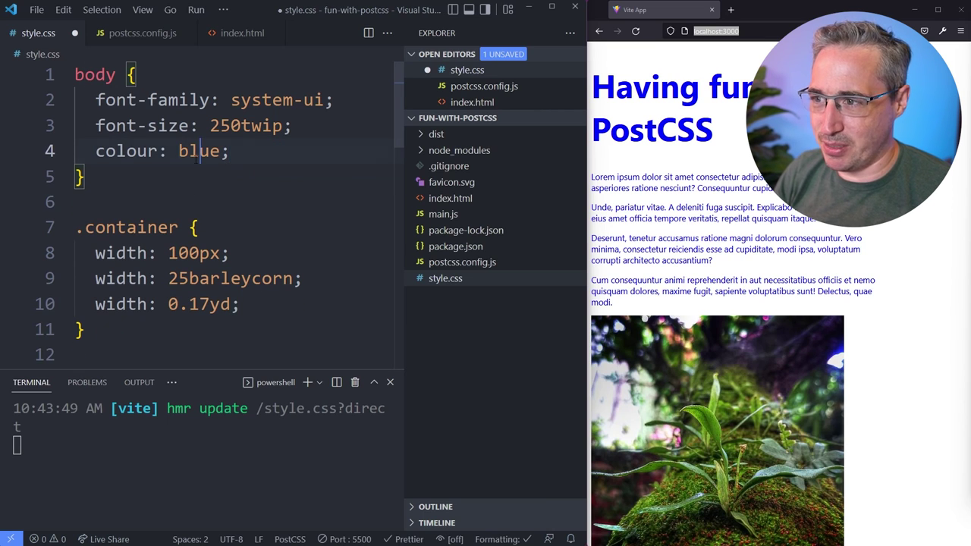
double_click(198, 151)
type("#333")
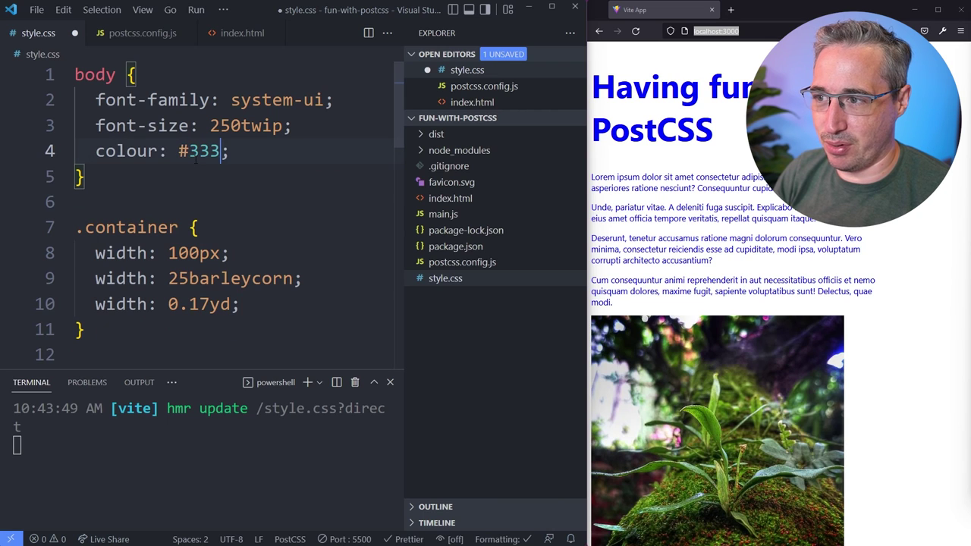
scroll(196, 154, "down", 3)
scroll(196, 155, "down", 1)
Give .bg-dark background-colour: black and .bg-light background-colour: #efefef, then save.
left_click(203, 199)
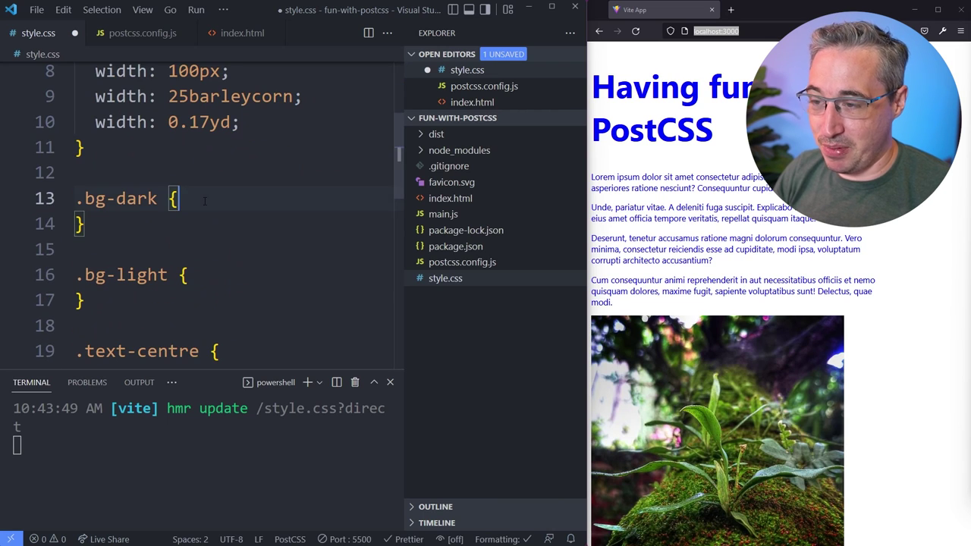
key("Return")
type("background-")
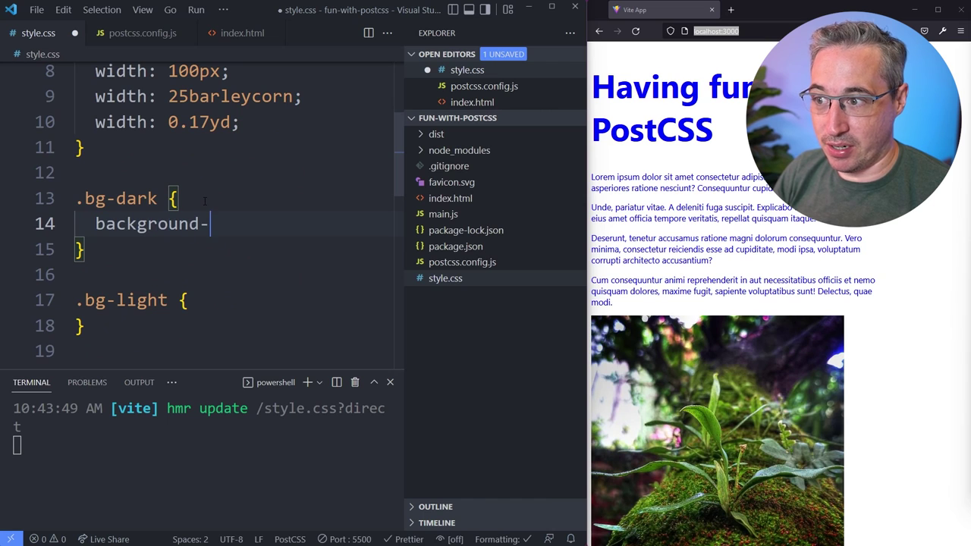
type("colour: ")
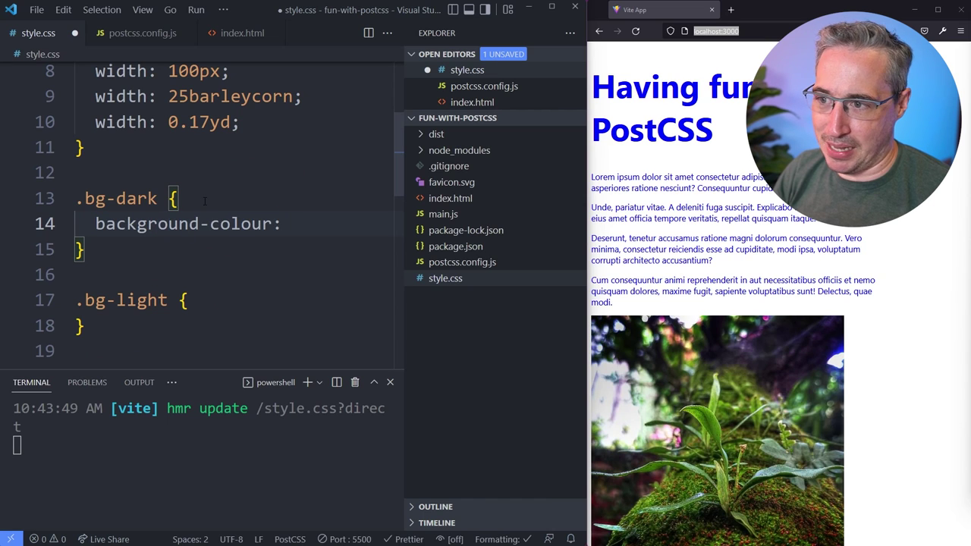
type("black;")
scroll(211, 261, "down", 1)
left_click(211, 261)
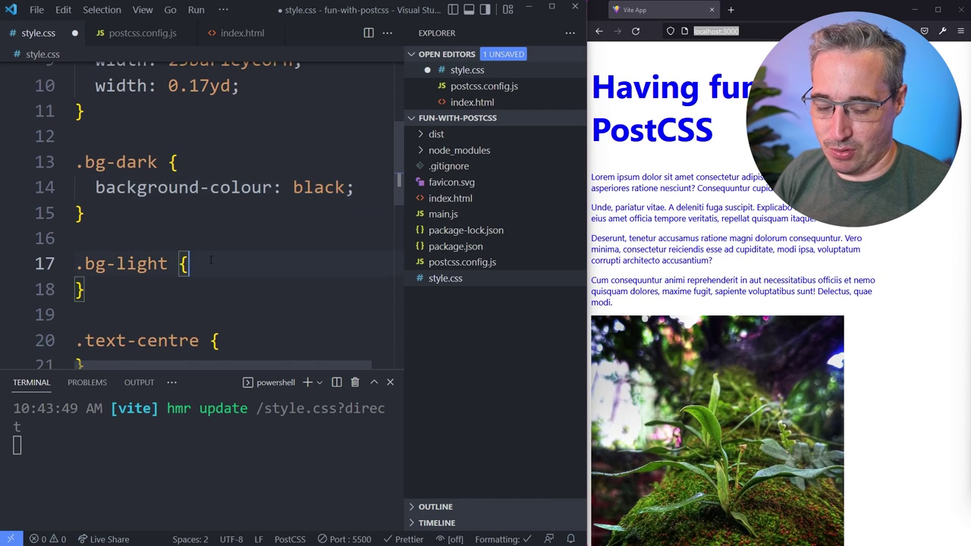
key("Return")
type("background-col")
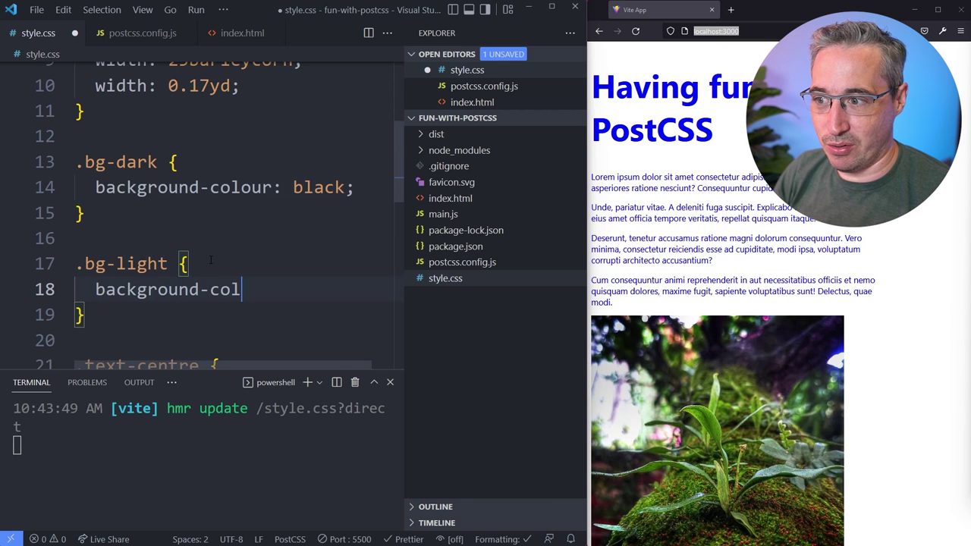
type("our: #")
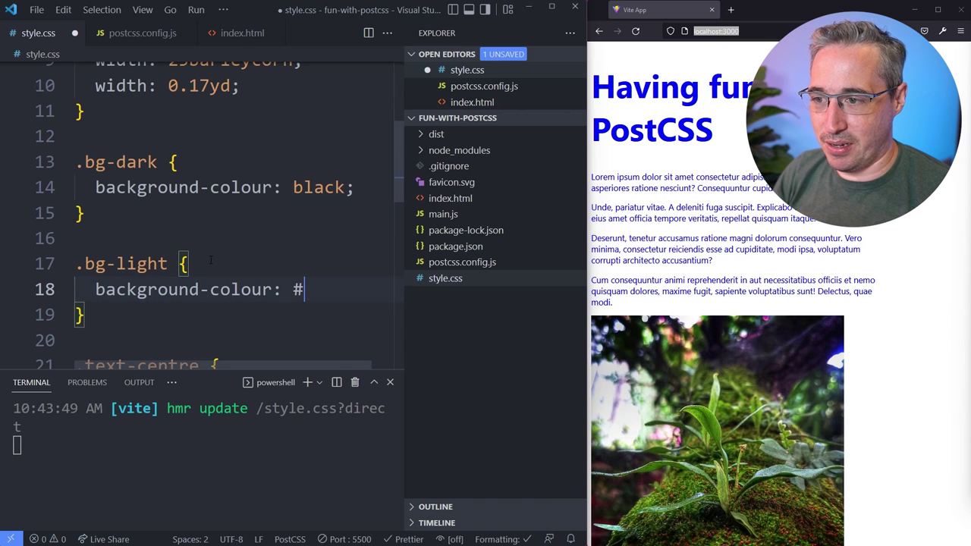
type("efefef;")
key("ctrl+s")
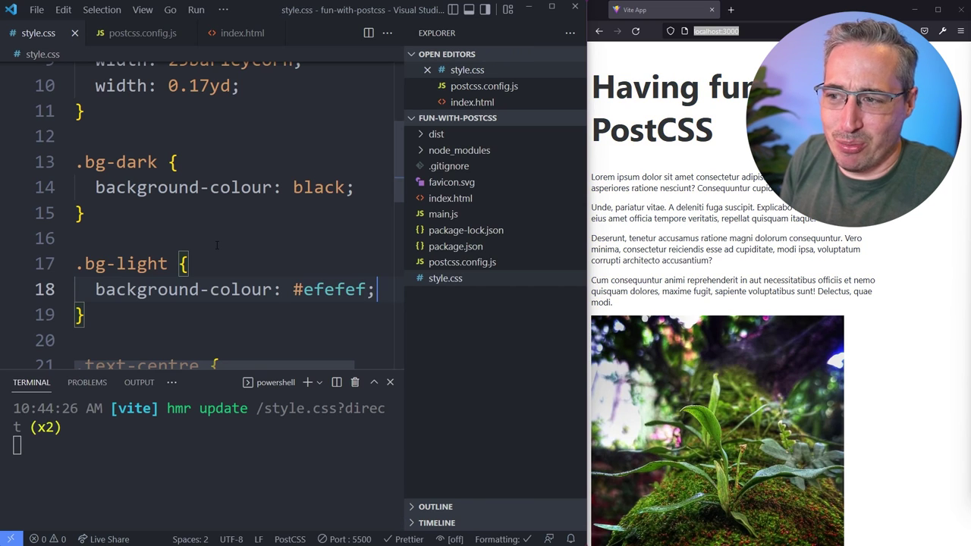
scroll(216, 244, "down", 2)
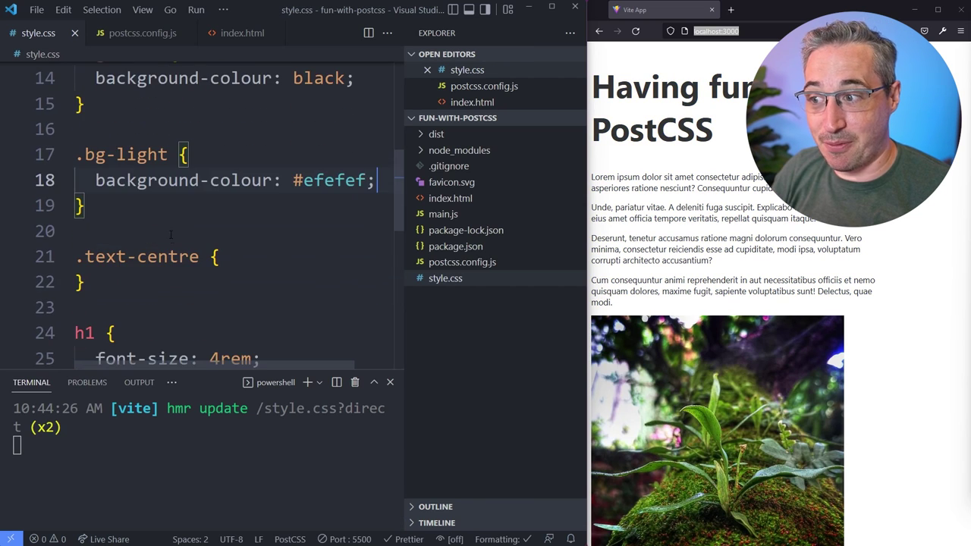
Add text-align: centre to the .text-centre rule and save style.css.
left_click(220, 258)
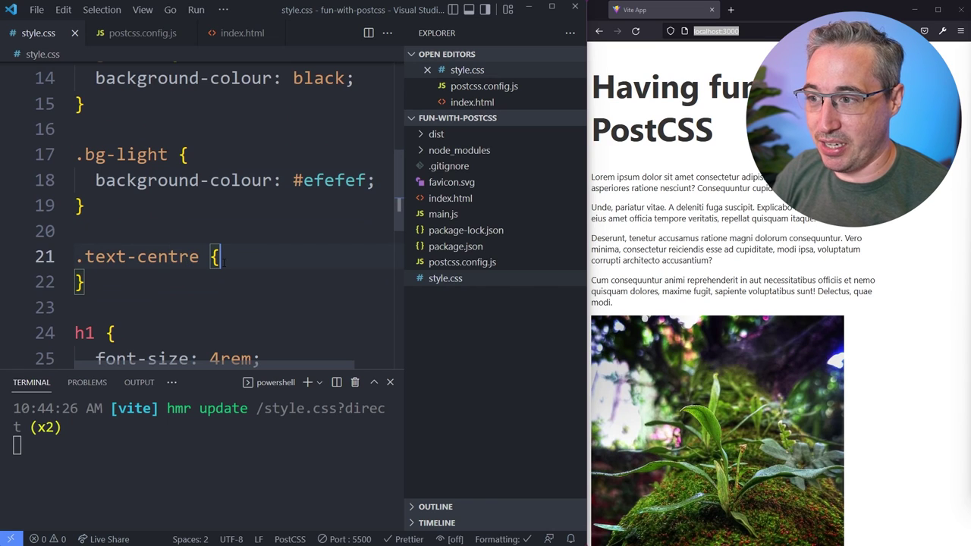
key("Return")
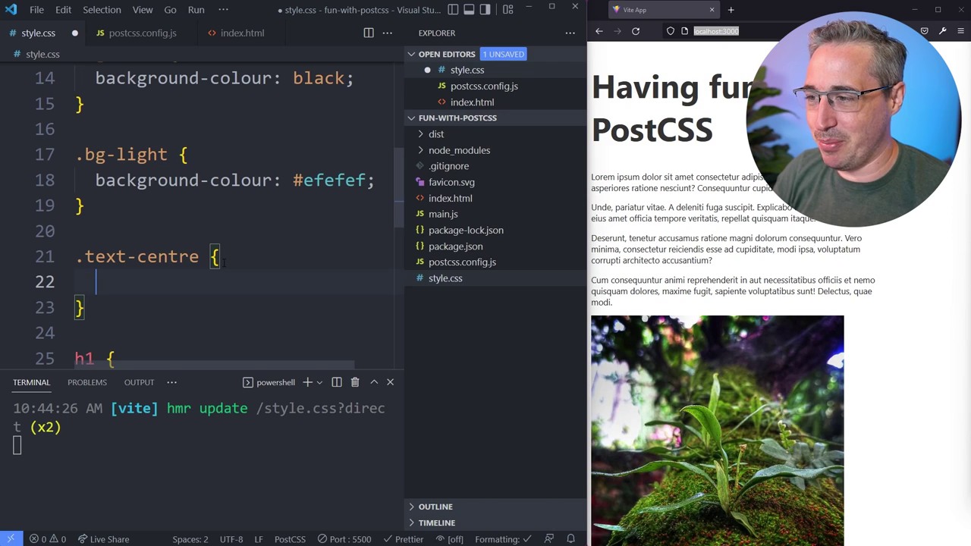
type("text-ali")
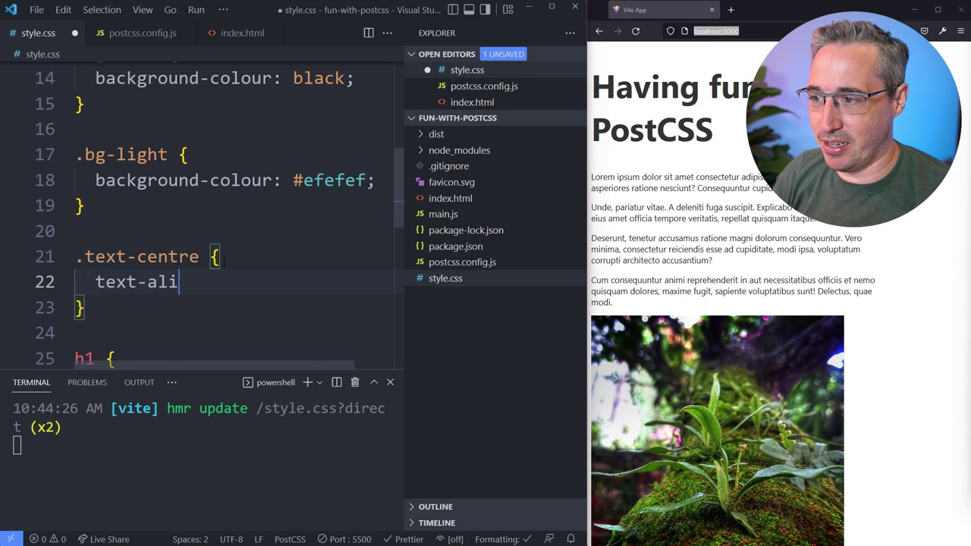
type("gn: centre;")
key("ctrl+s")
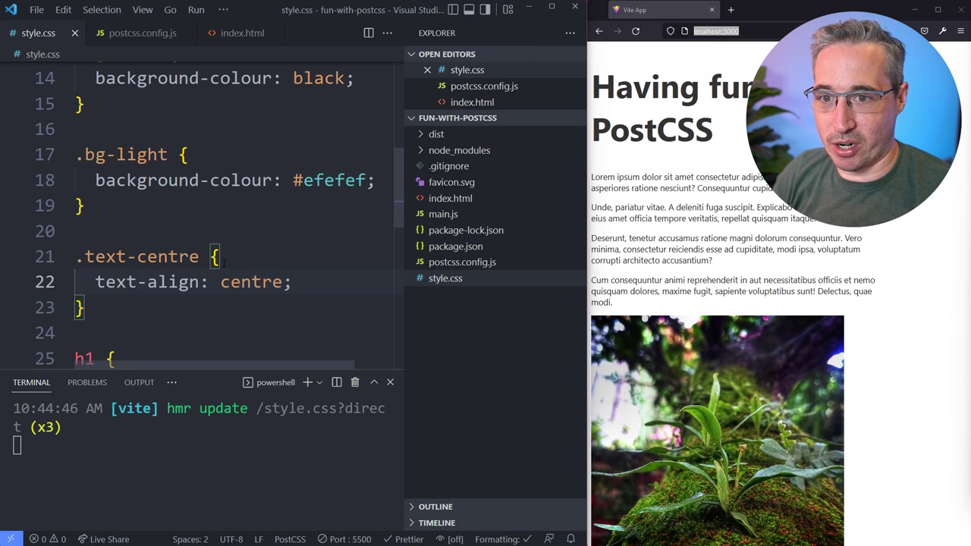
scroll(232, 247, "down", 1)
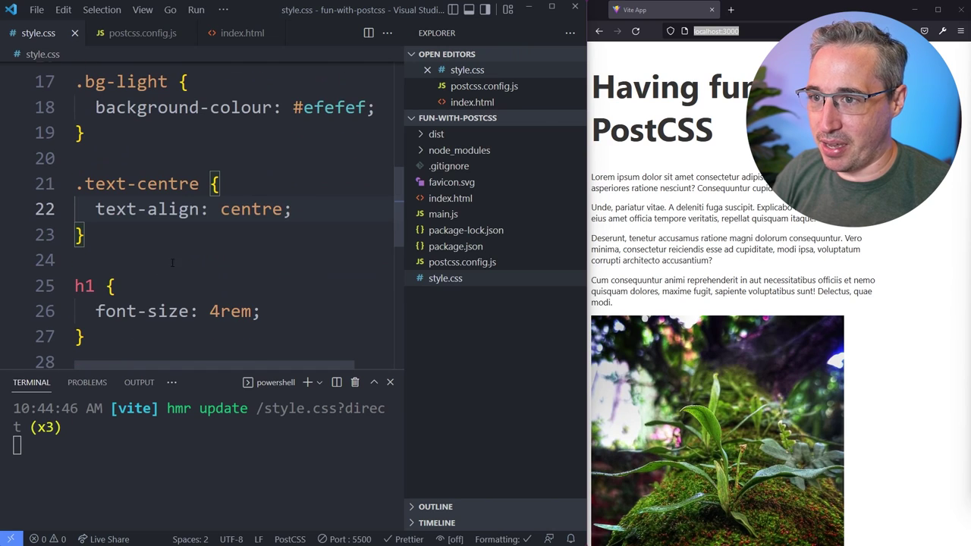
Add the text-centre class to the h1 in index.html, save, and return to style.css.
left_click(450, 198)
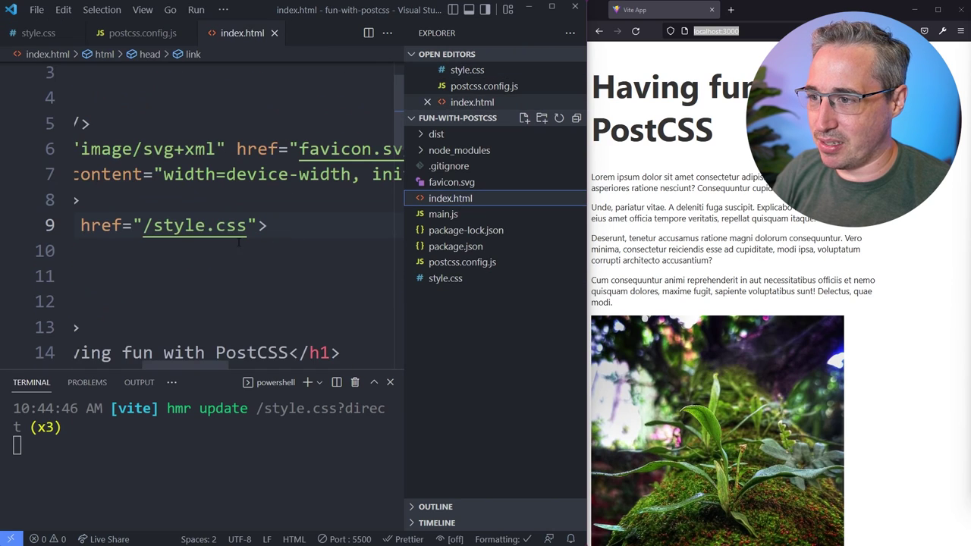
scroll(239, 242, "left", 3)
scroll(239, 242, "down", 1)
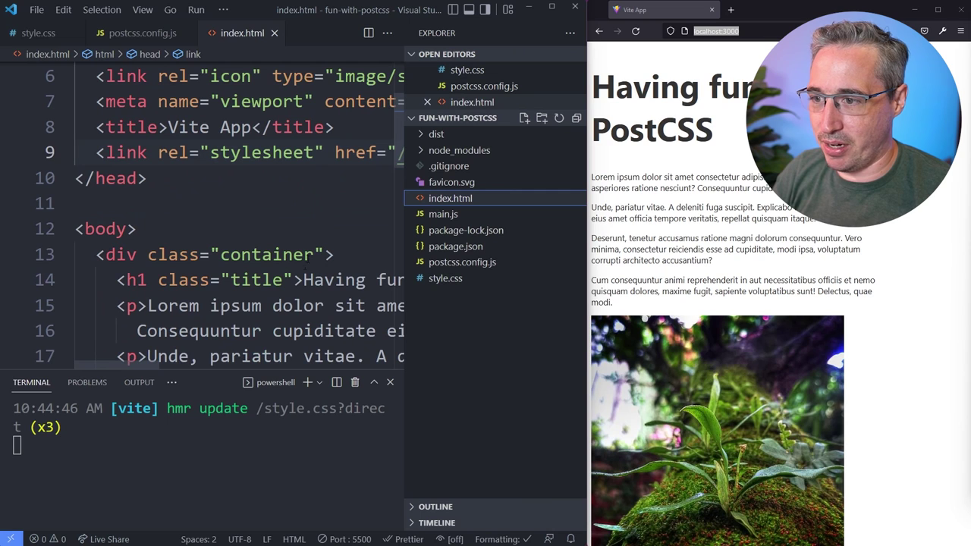
left_click(283, 279)
type("tex")
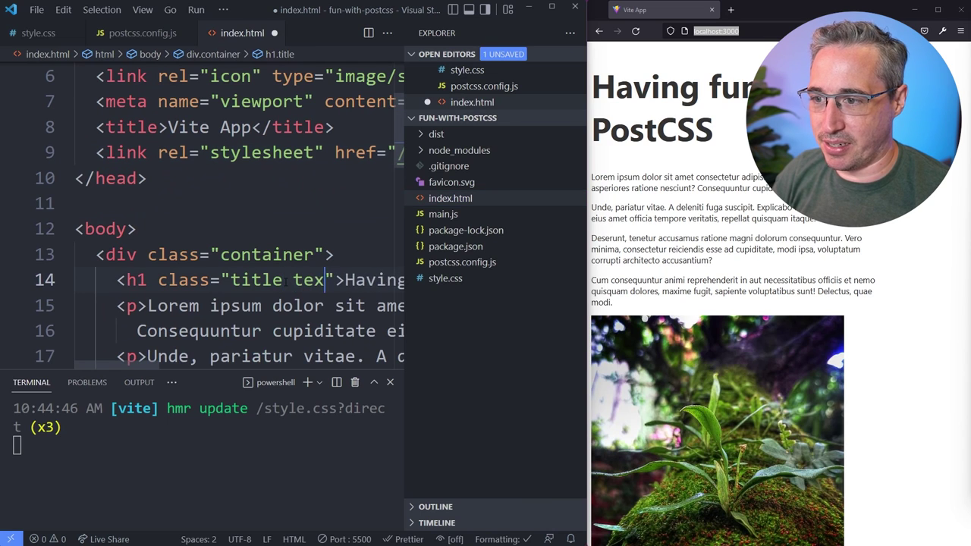
type("t-centre")
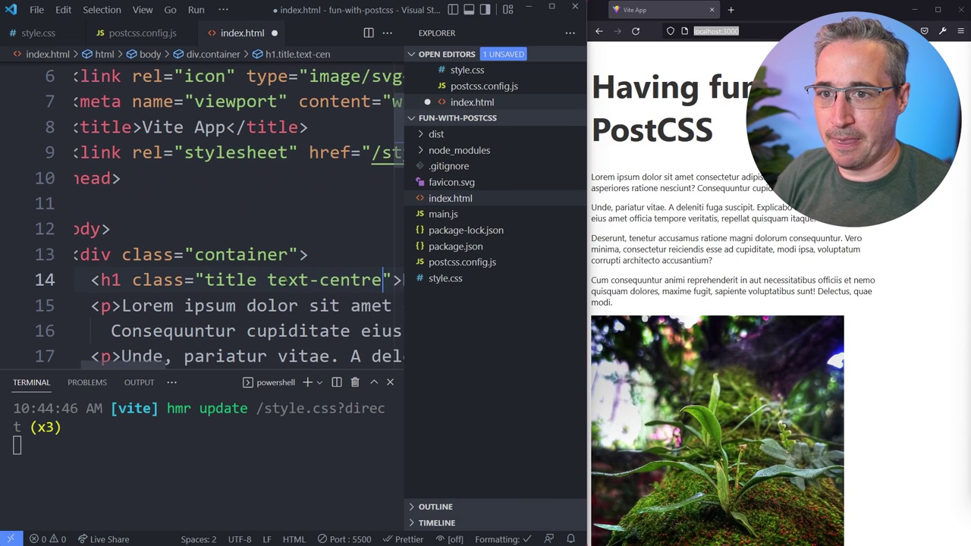
key("ctrl+s")
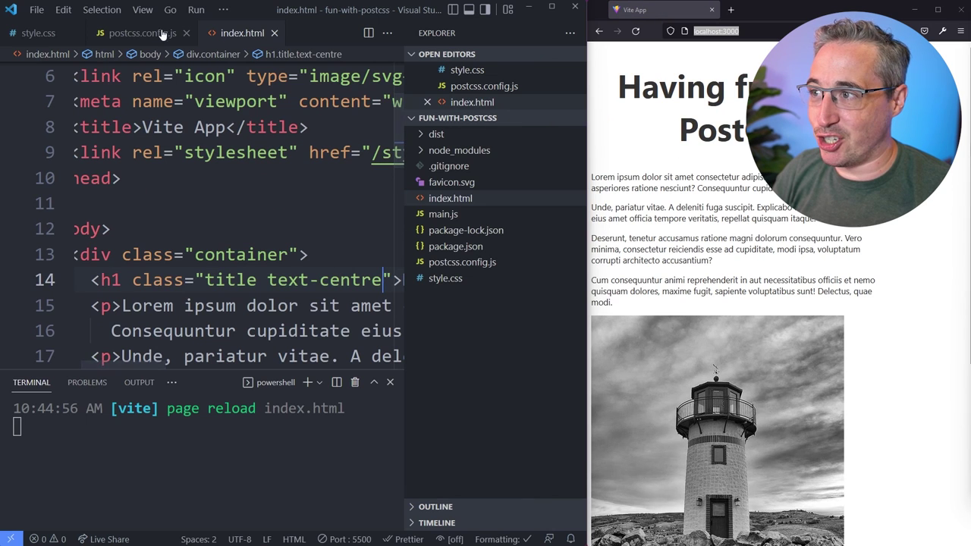
left_click(38, 33)
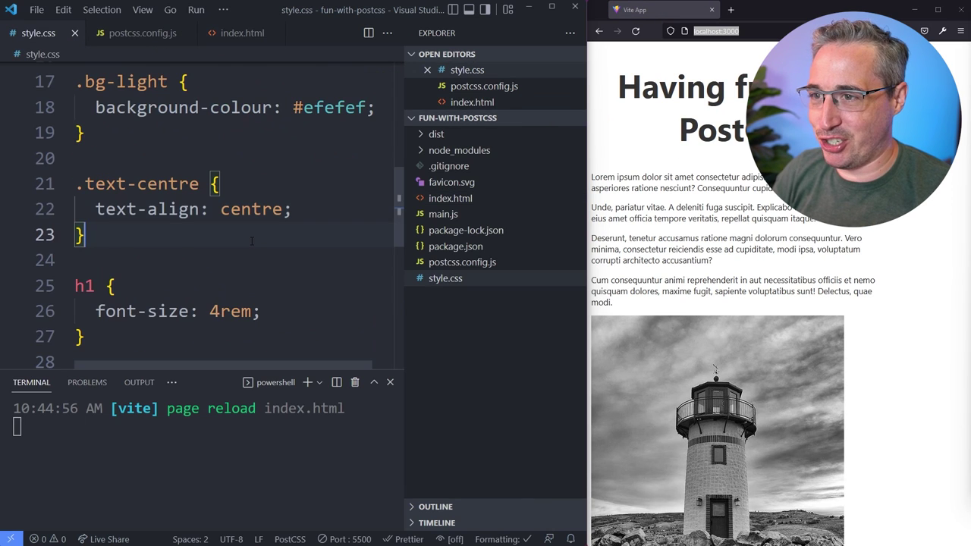
scroll(252, 241, "up", 1)
scroll(252, 241, "down", 1)
scroll(252, 241, "up", 1)
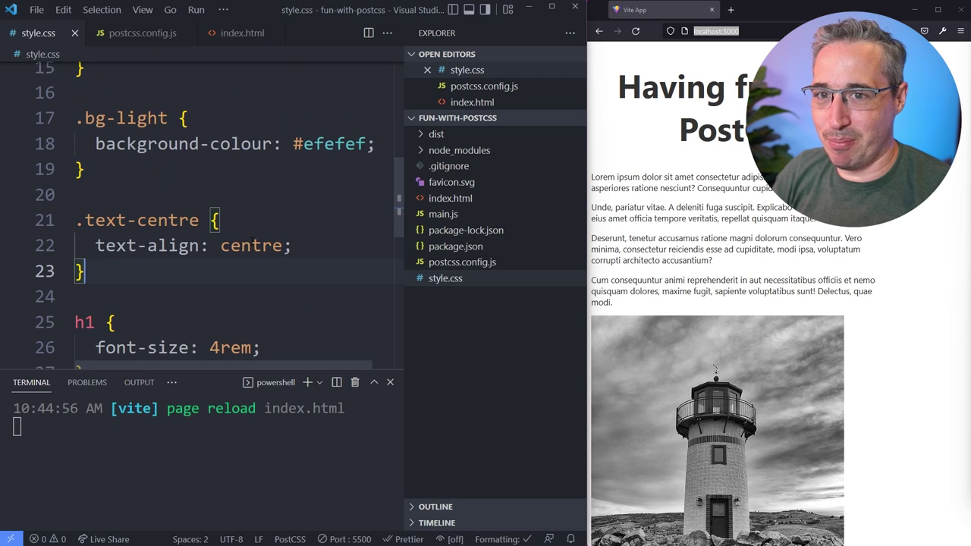
scroll(252, 241, "up", 2)
scroll(251, 241, "up", 2)
scroll(252, 241, "up", 2)
scroll(259, 247, "up", 3)
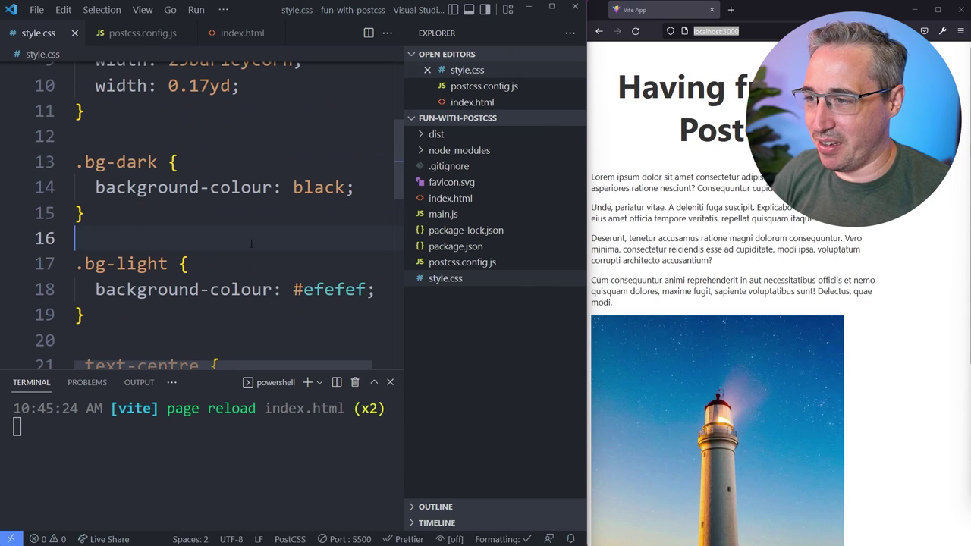
scroll(242, 245, "down", 1)
Add an .accent rule with color: red !please below .bg-light and save.
left_click(243, 244)
key("Return")
key("Return")
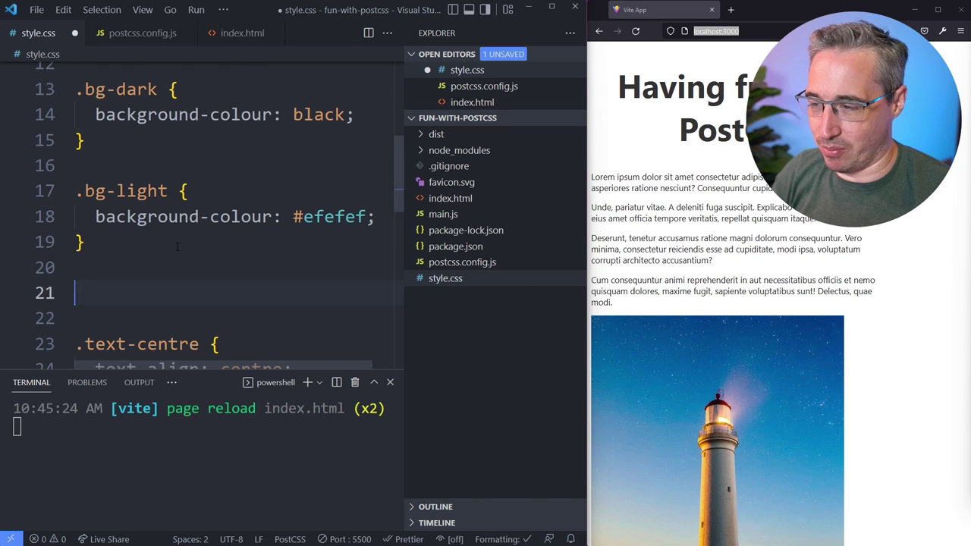
type(".accent")
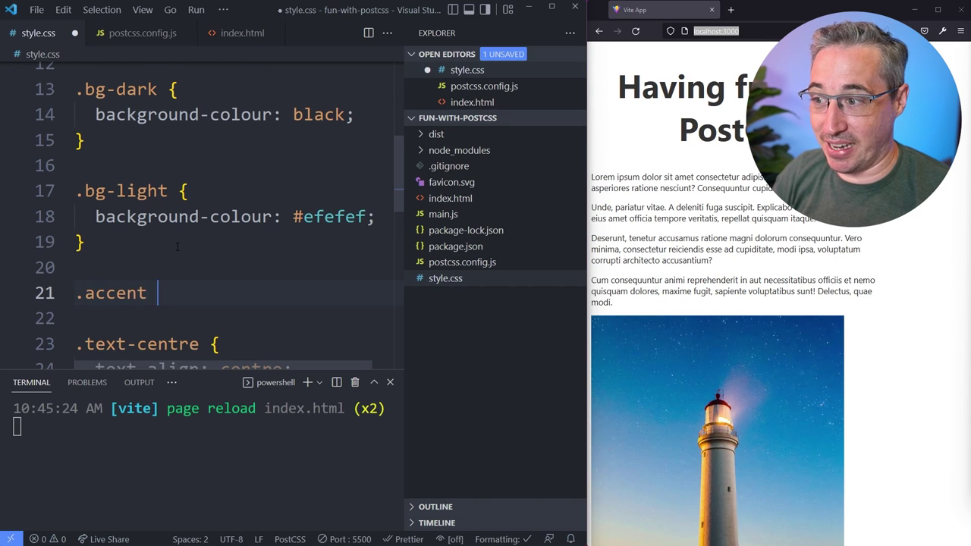
type(" {")
key("Return")
type("color")
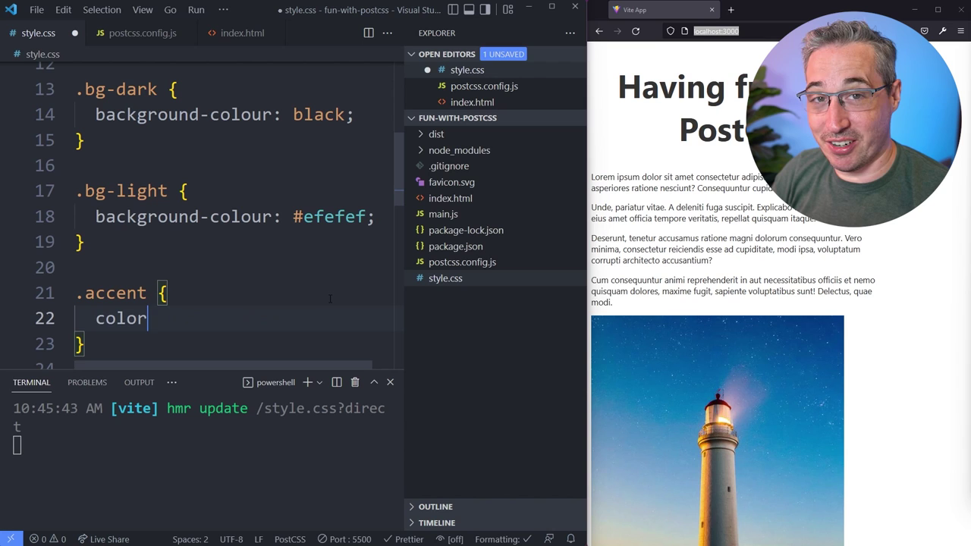
type(": red !")
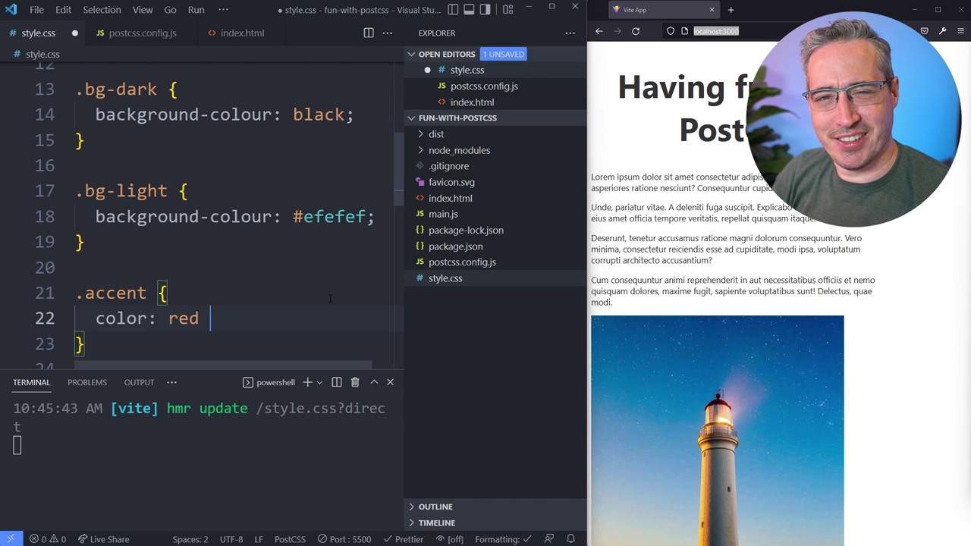
type("ple")
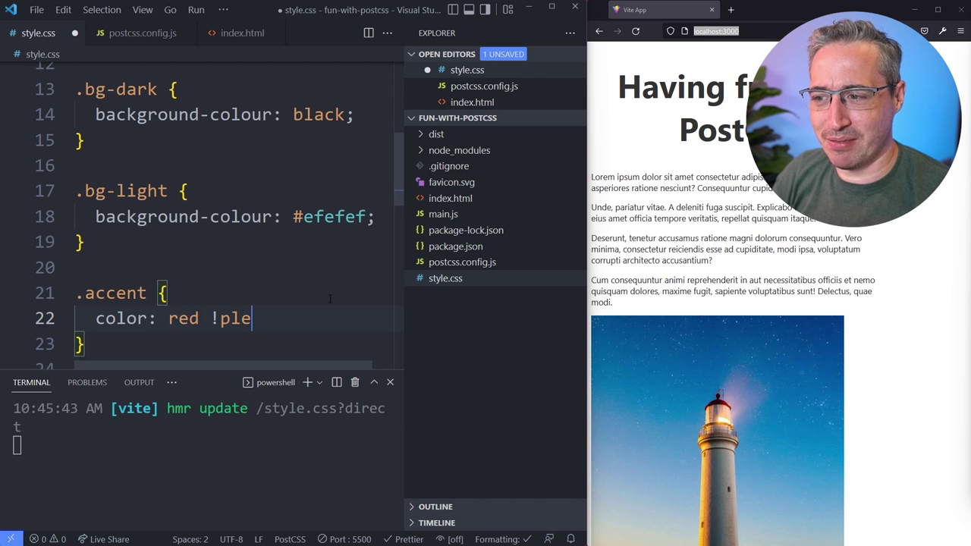
type("ase;")
key("ctrl+s")
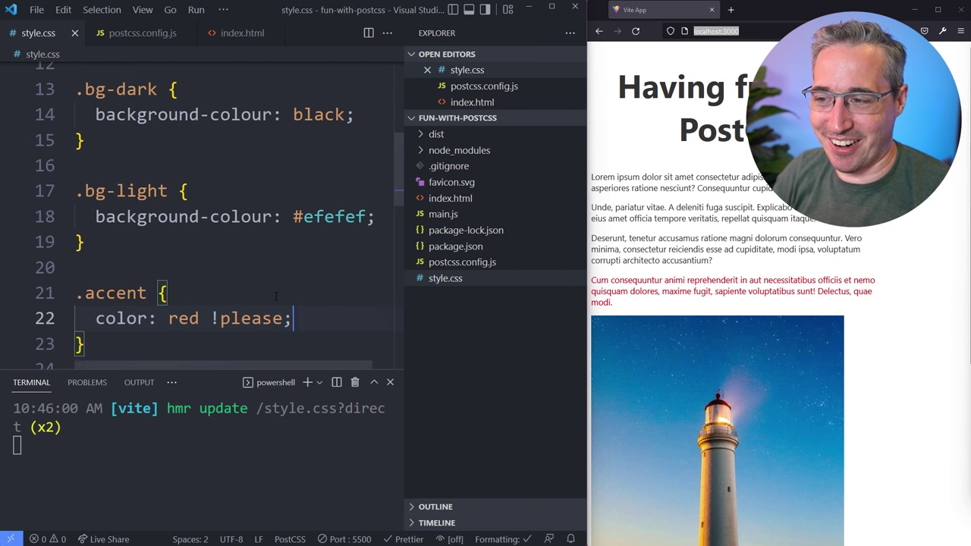
scroll(228, 227, "down", 1)
left_click_drag(282, 282, 215, 282)
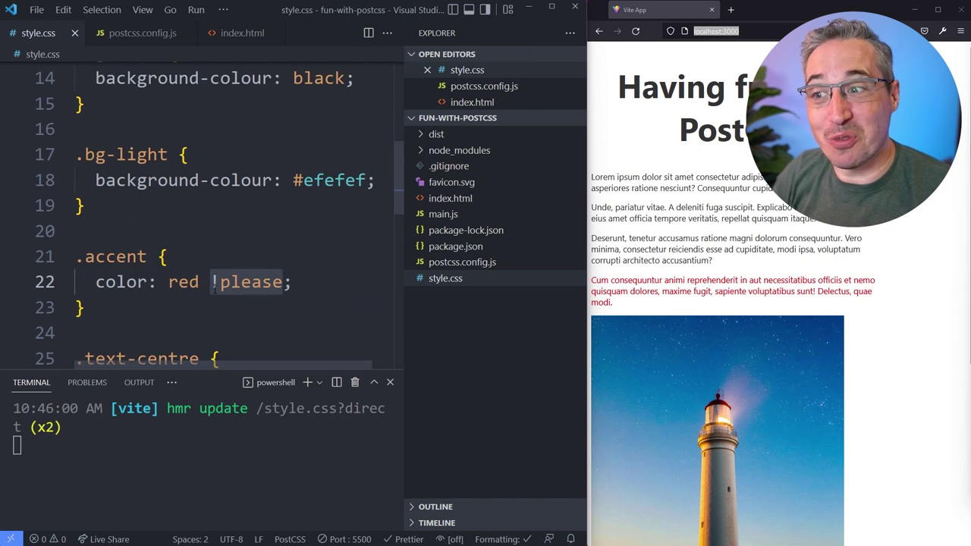
left_click(277, 308)
scroll(277, 310, "down", 1)
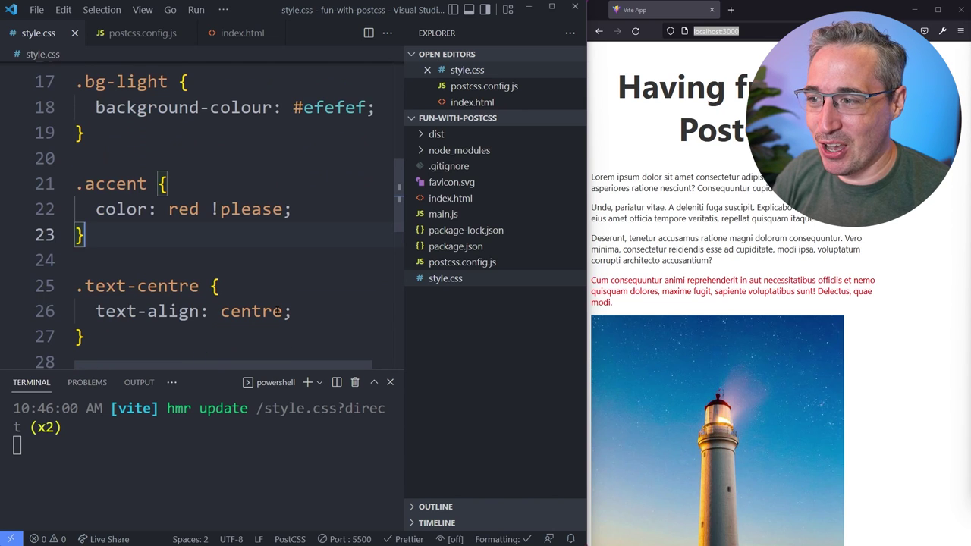
scroll(277, 310, "up", 2)
scroll(277, 310, "up", 2)
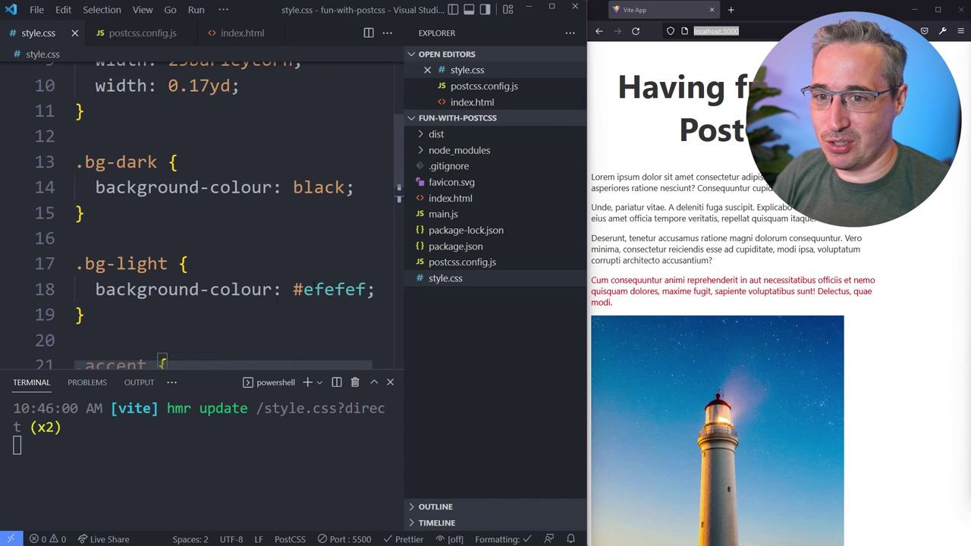
scroll(301, 199, "up", 4)
Add font-weight: plump to the body rule in place of bold and save.
left_click(276, 160)
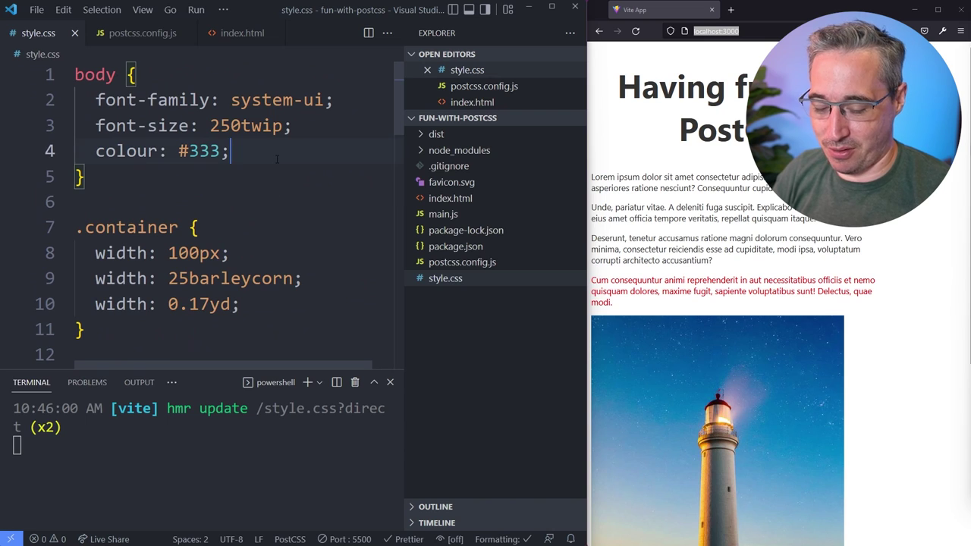
key("Return")
type("font-weig")
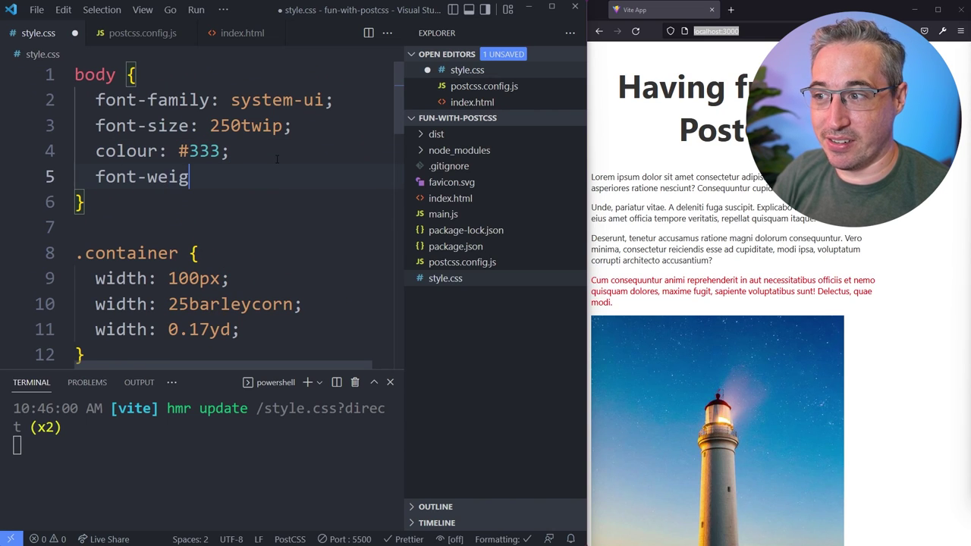
type("ht: bold")
key("BackSpace")
key("BackSpace")
key("BackSpace")
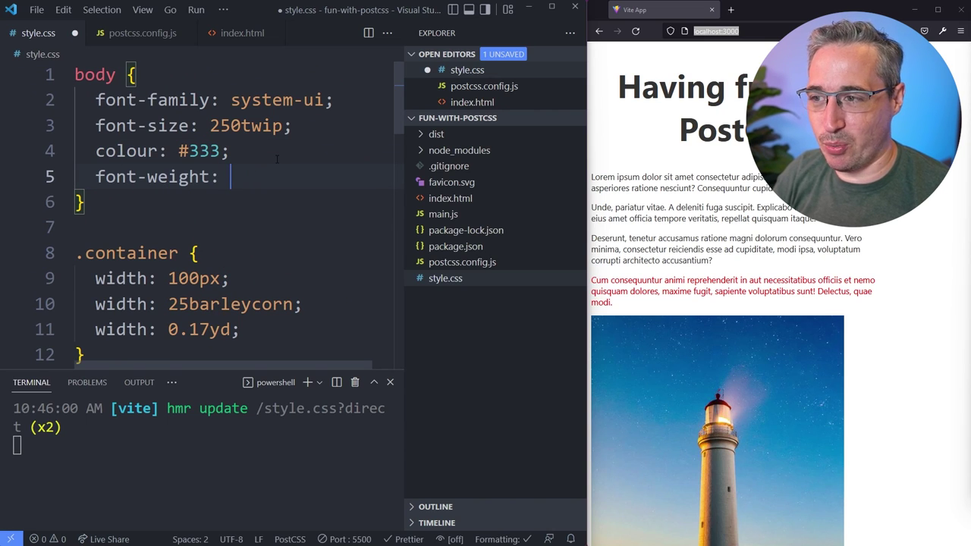
type("plump;")
key("ctrl+s")
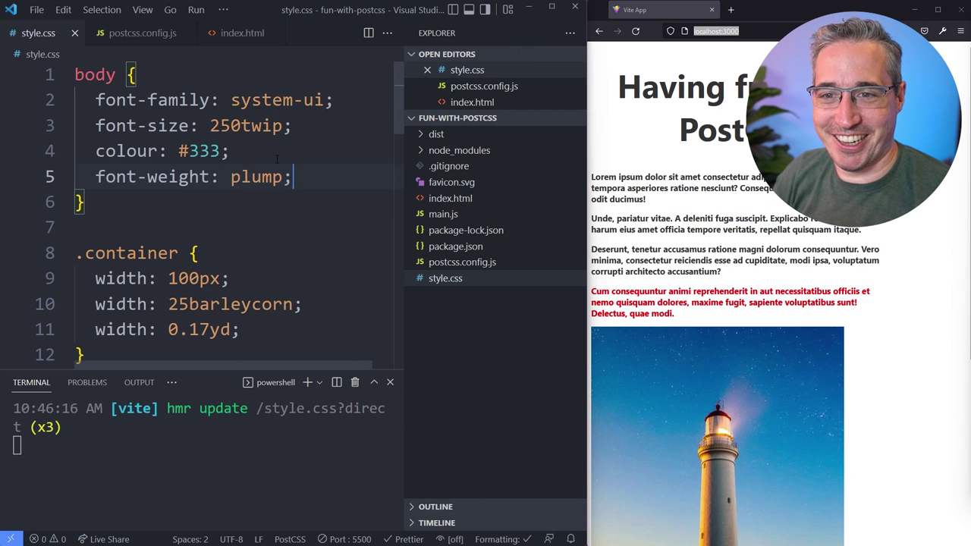
Check the colour spellings and comment out the font-weight: plump line.
triple_click(248, 177)
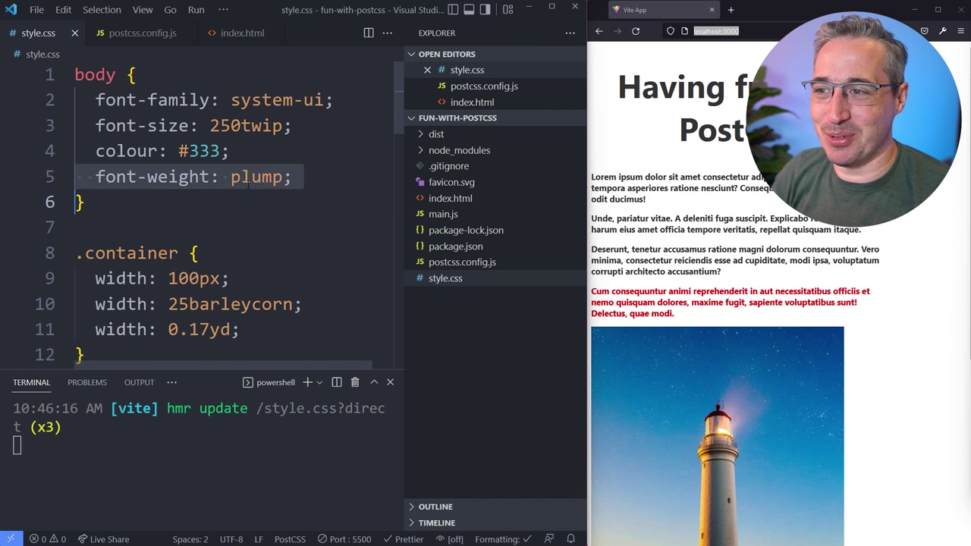
left_click(151, 202)
scroll(291, 194, "down", 3)
scroll(290, 194, "up", 1)
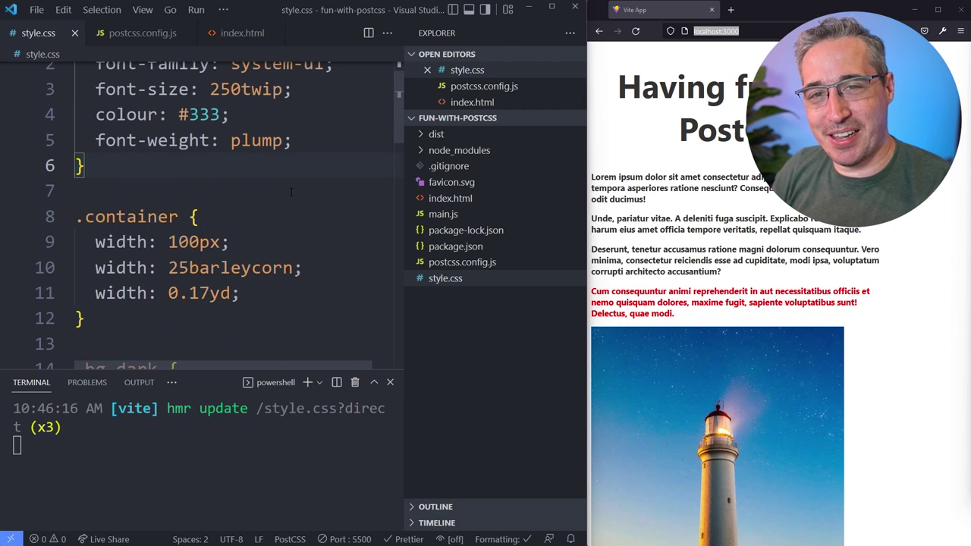
scroll(290, 194, "down", 3)
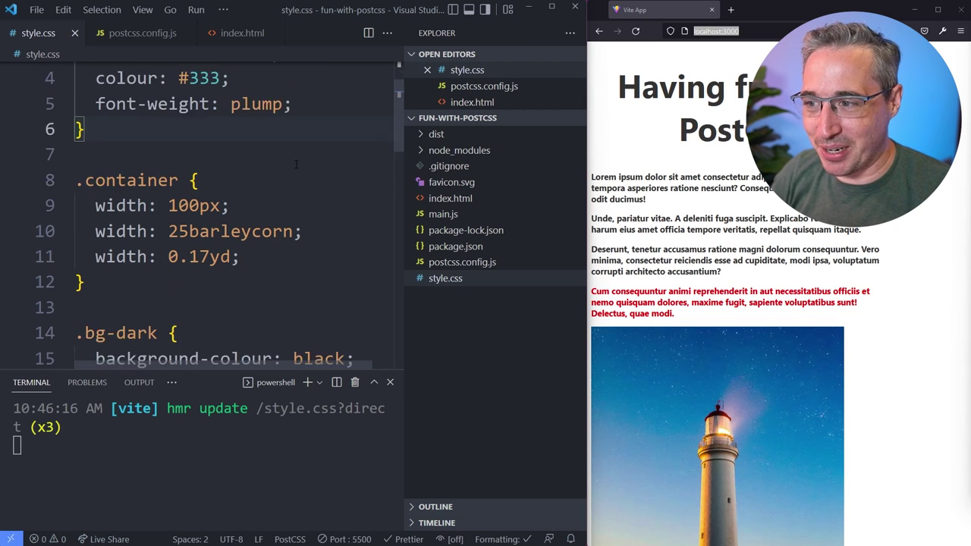
scroll(290, 193, "down", 2)
double_click(241, 213)
scroll(245, 247, "up", 3)
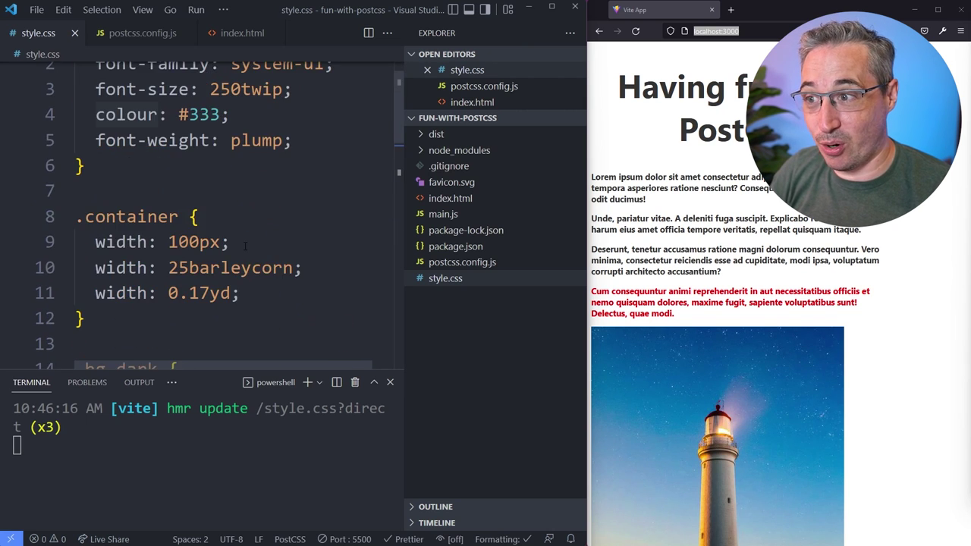
scroll(260, 254, "up", 2)
left_click_drag(168, 151, 105, 150)
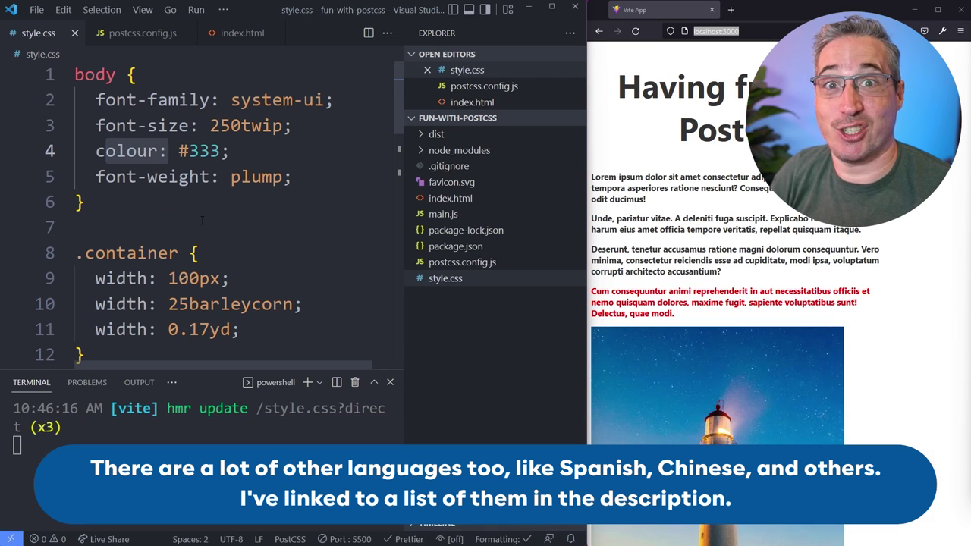
left_click(303, 177)
key("ctrl+slash")
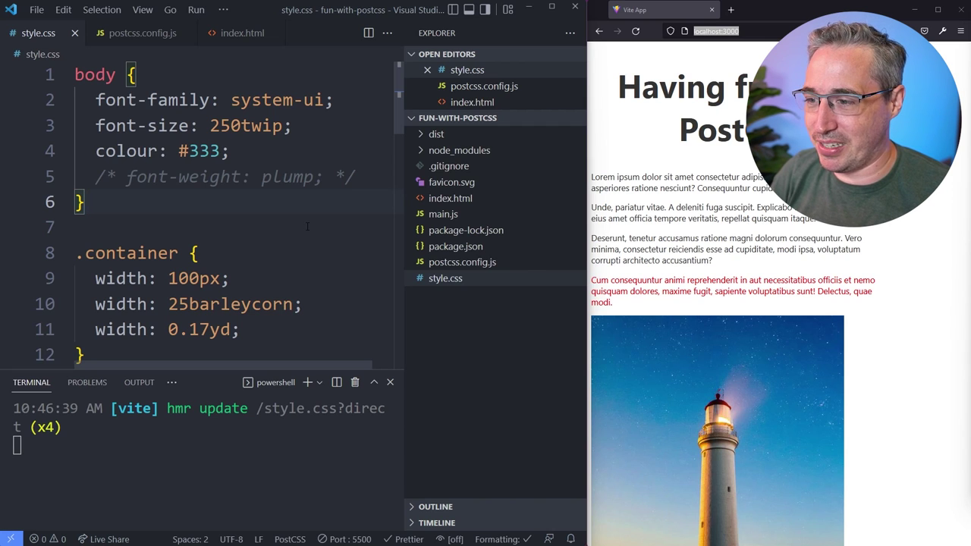
left_click(234, 430)
Stop the dev server and add postcss-lolcat-stylesheets after spiffing in postcss.config.js.
key("ctrl+c")
type("y")
key("Return")
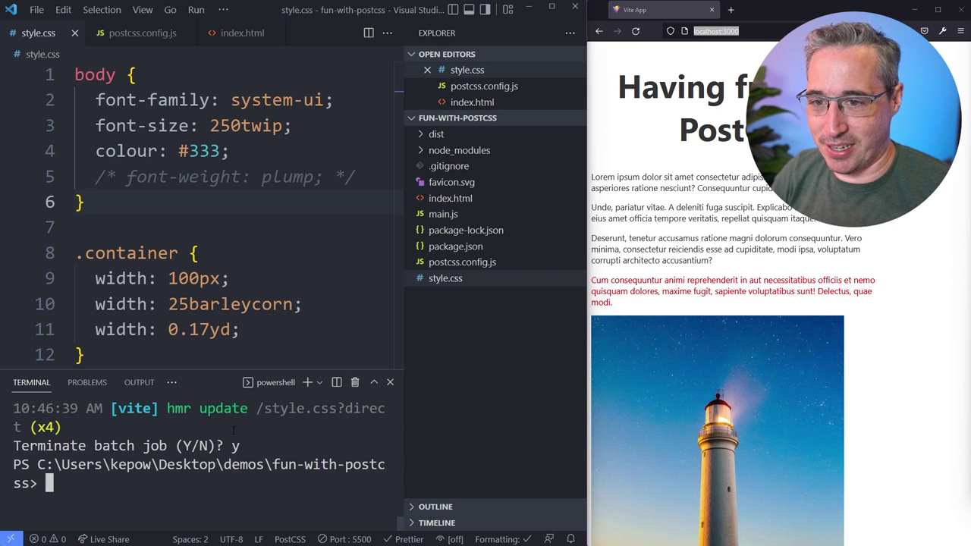
left_click(455, 245)
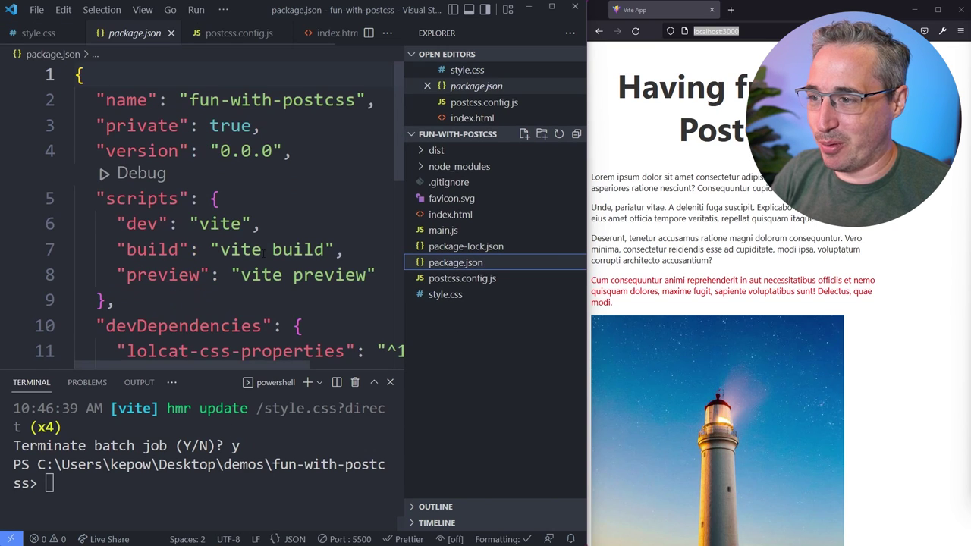
scroll(262, 250, "down", 1)
left_click(462, 278)
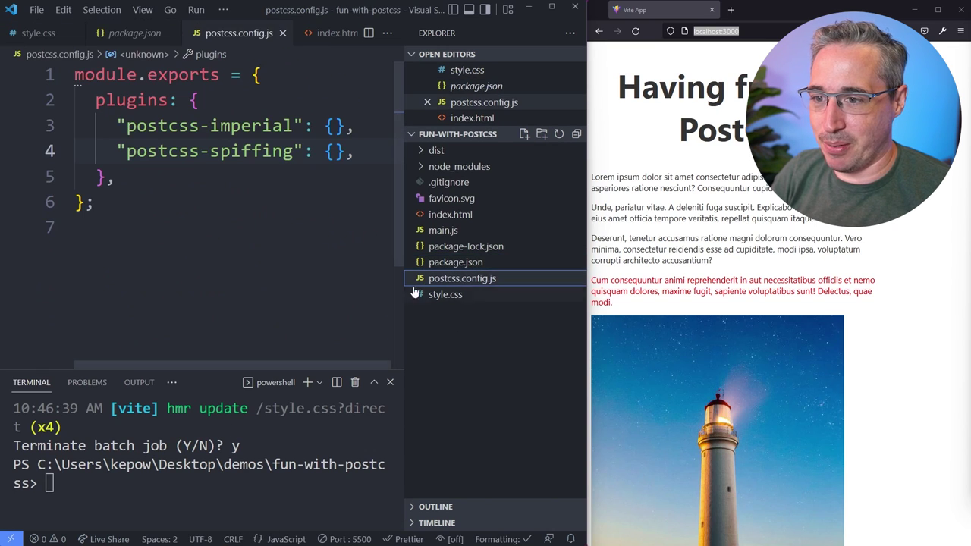
left_click(382, 148)
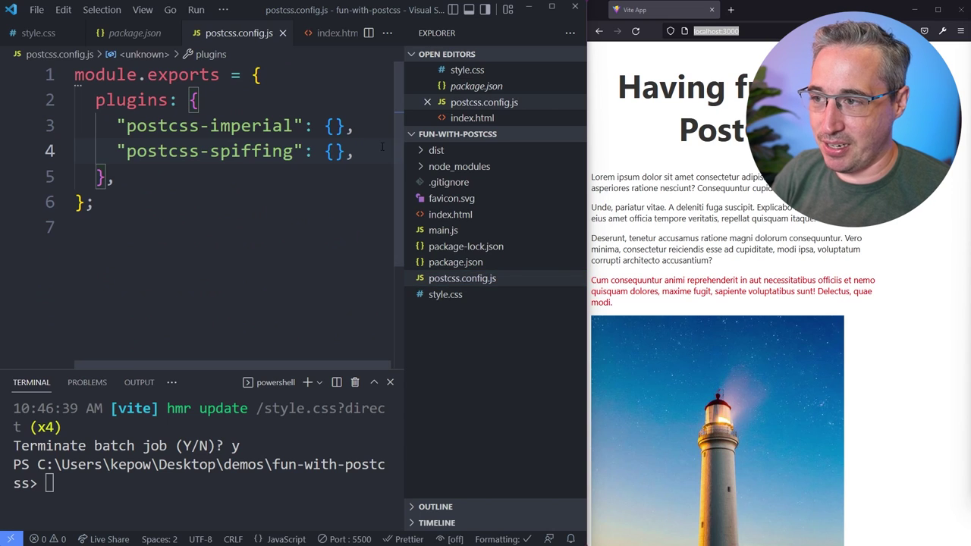
key("Return")
type("postcss-lo")
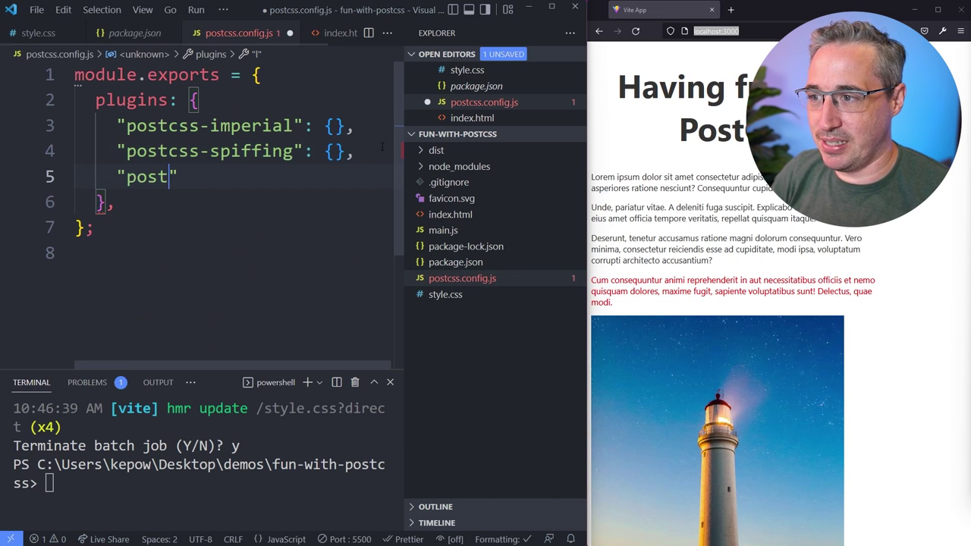
type("lcat-stylesheets")
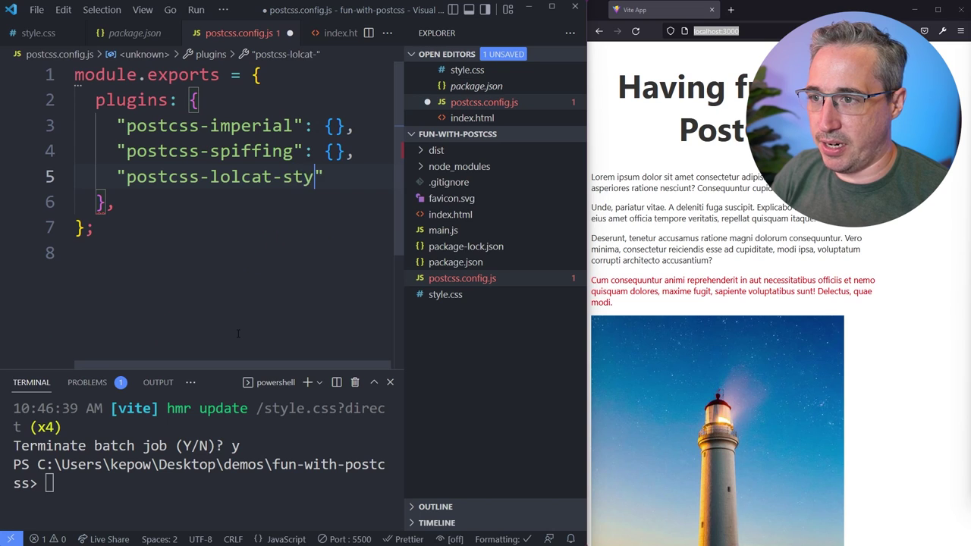
type("\": {")
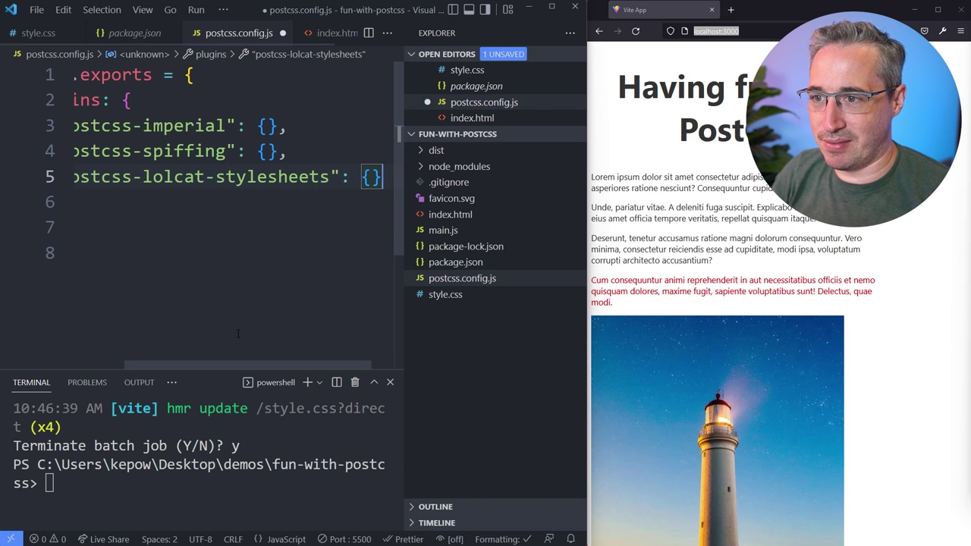
key("ctrl+s")
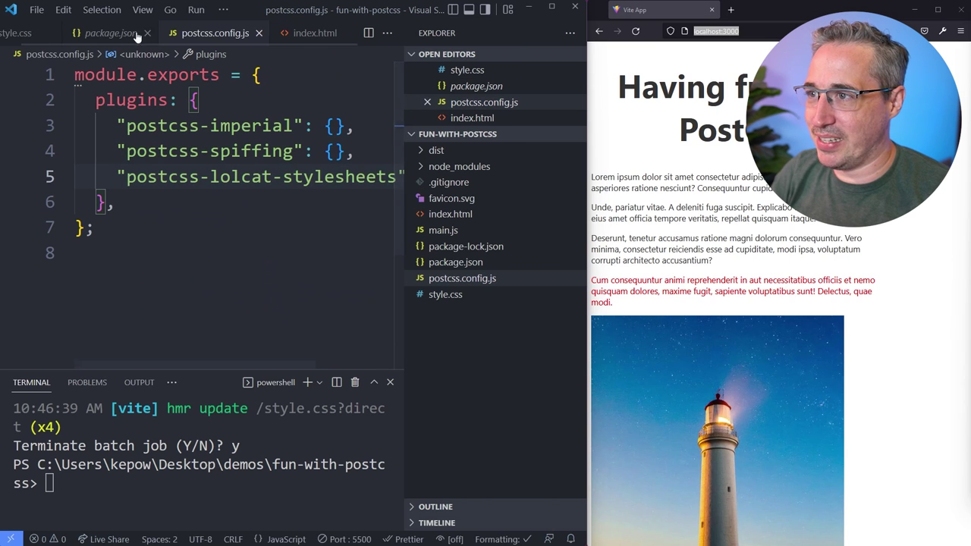
Close package.json, add text-align: rite to body, restart the dev server and save.
left_click(162, 33)
left_click(38, 32)
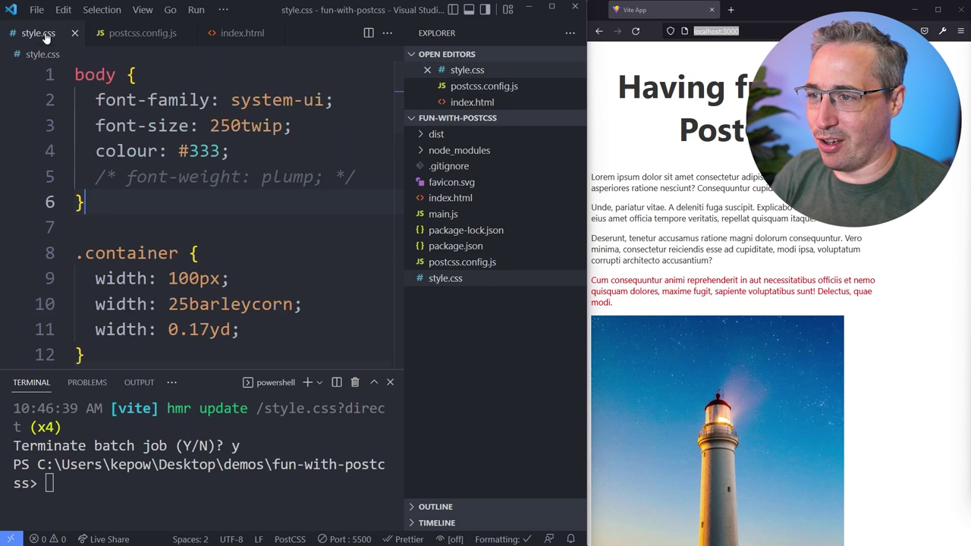
left_click(258, 149)
key("Return")
type("text-al")
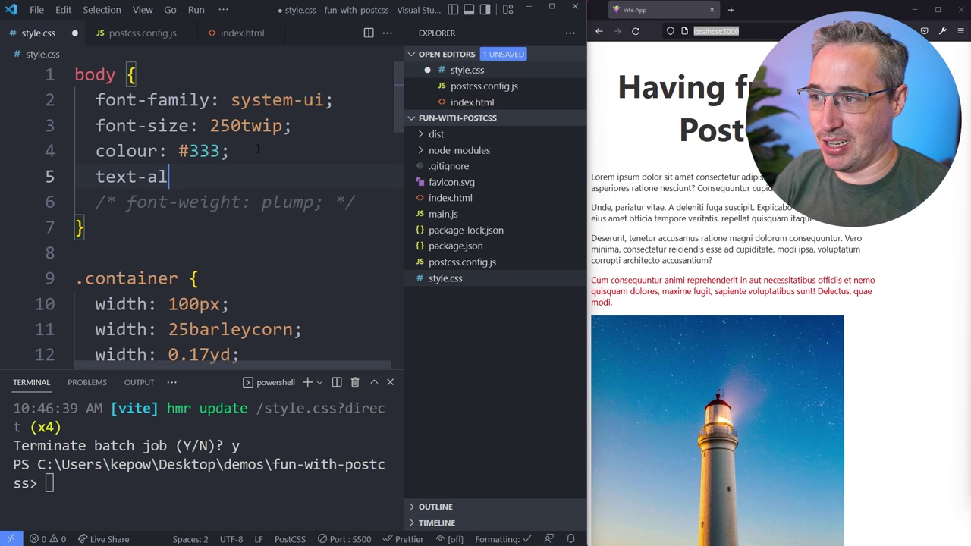
type("ign")
left_click(182, 505)
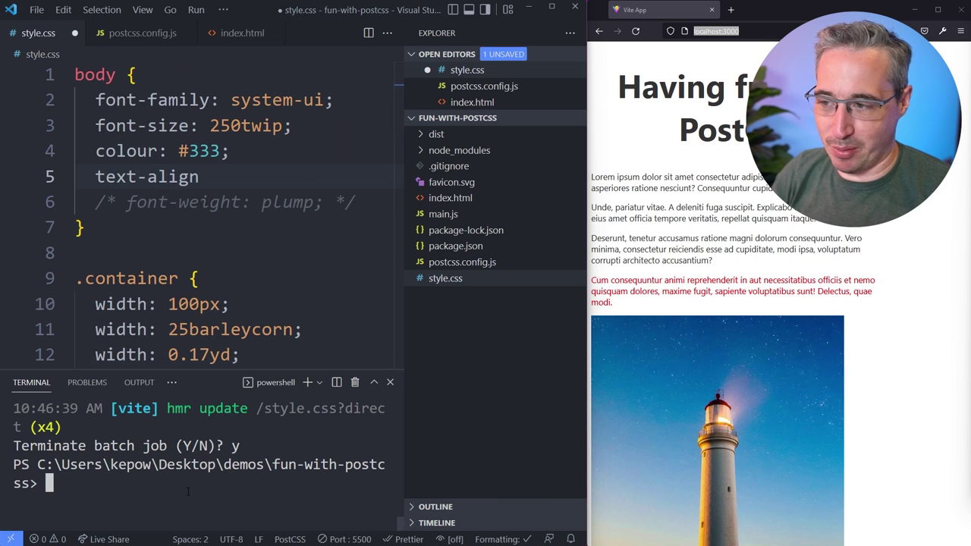
type("npm run dev")
key("Return")
left_click(240, 180)
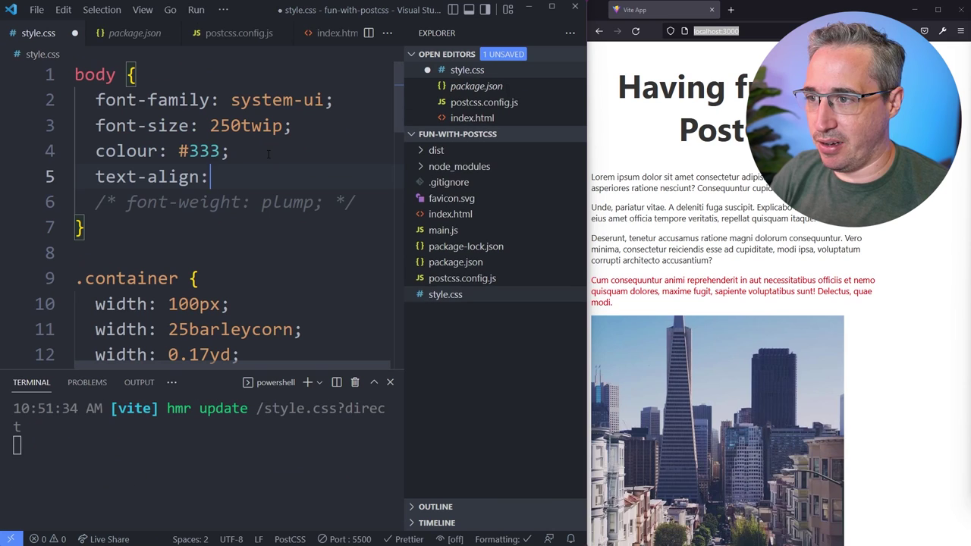
type(": rite;")
key("ctrl+s")
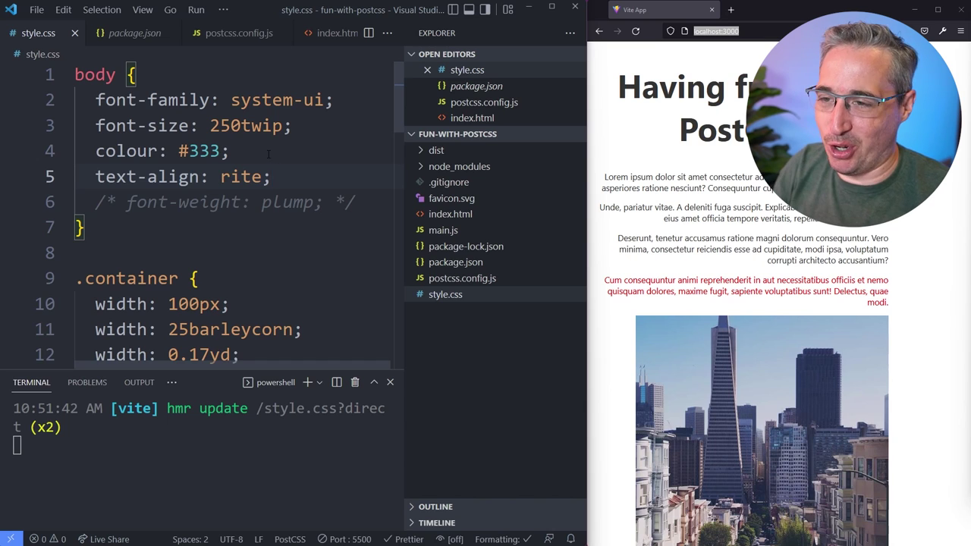
Replace position: fixd with font-pplz: cursive in the body rule and save.
key("Return")
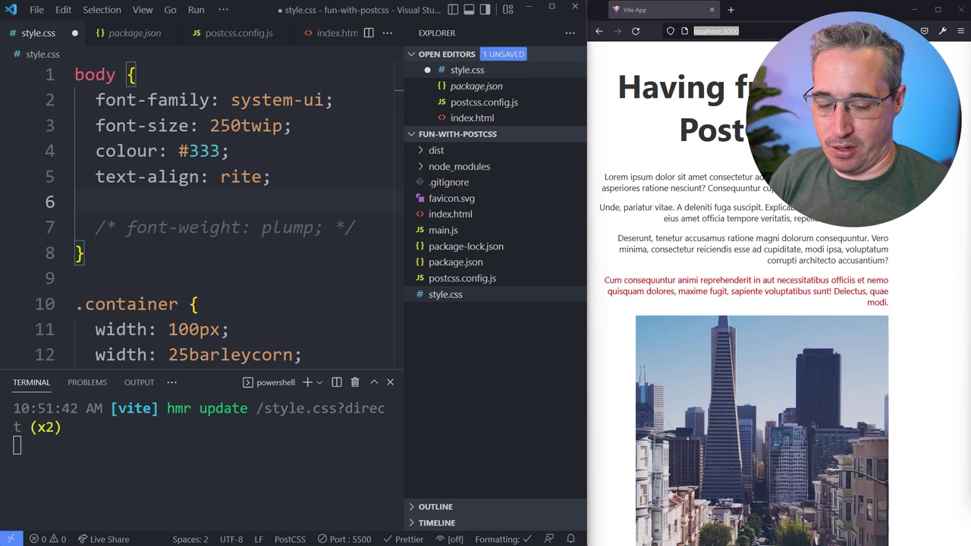
type("position: ")
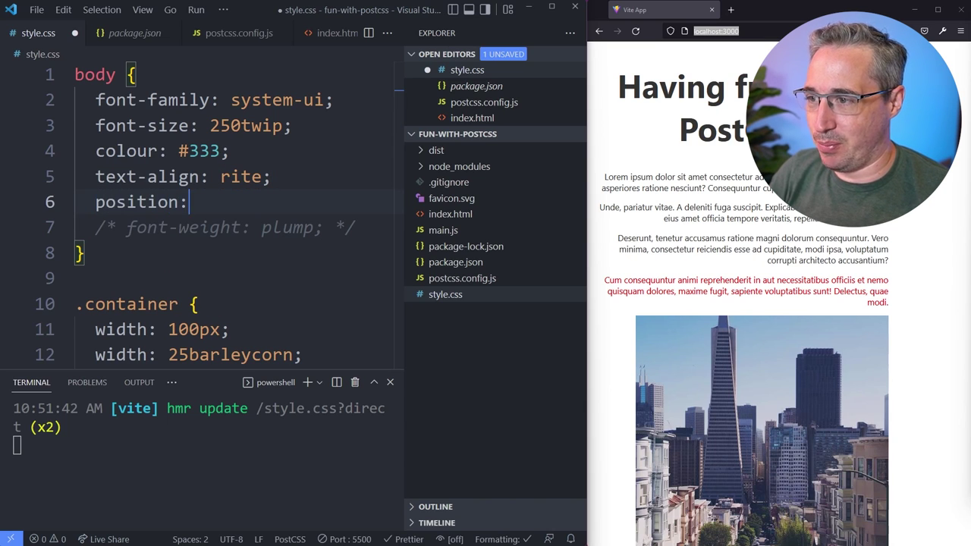
type("fixd;")
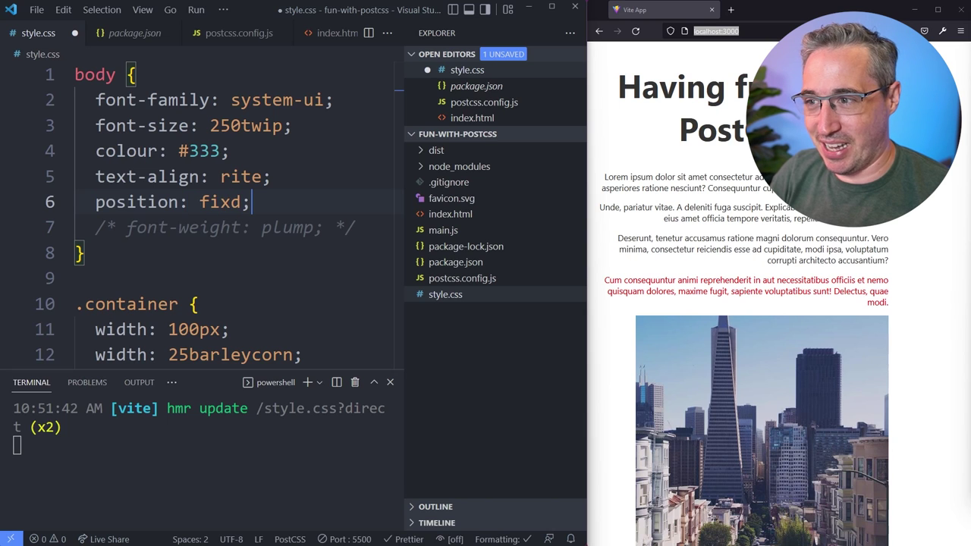
key("shift+Home")
key("BackSpace")
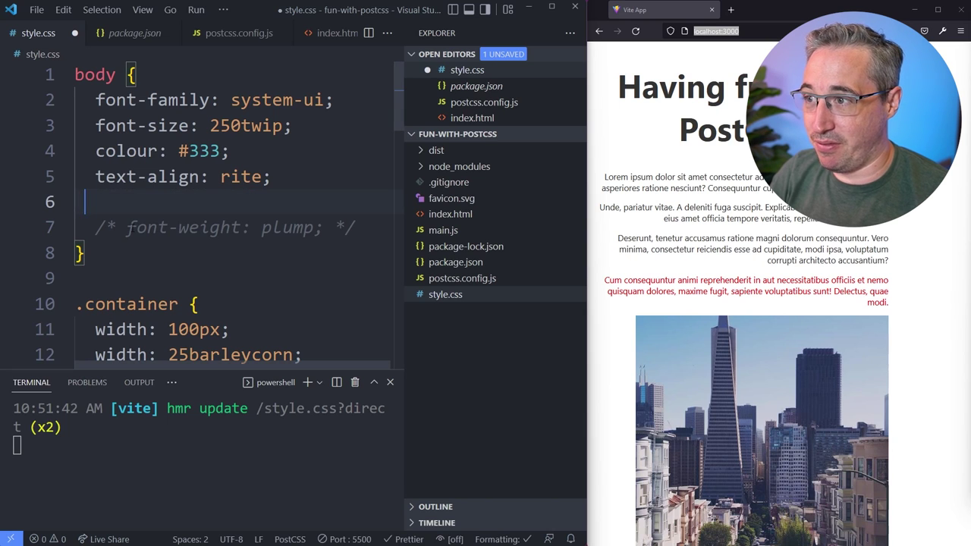
type("font")
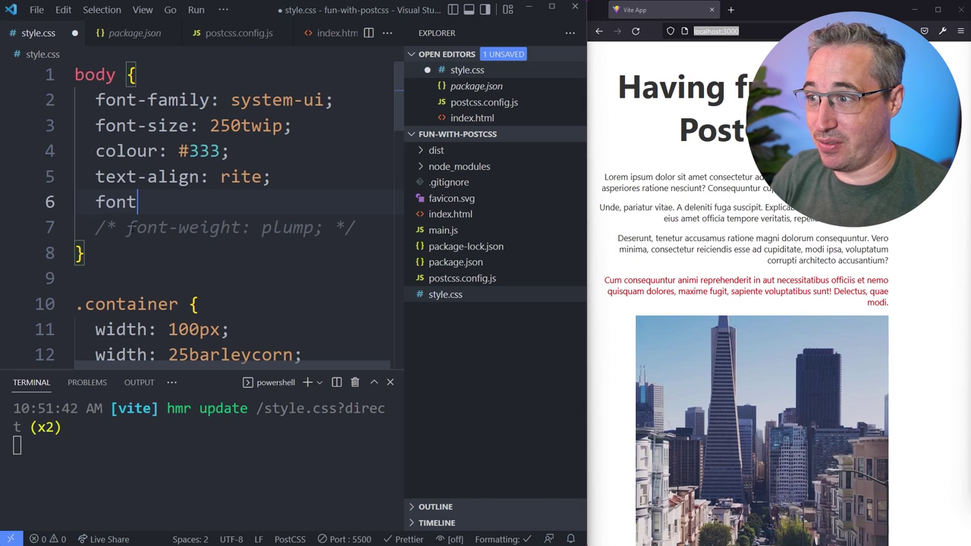
type("-pplz: cu")
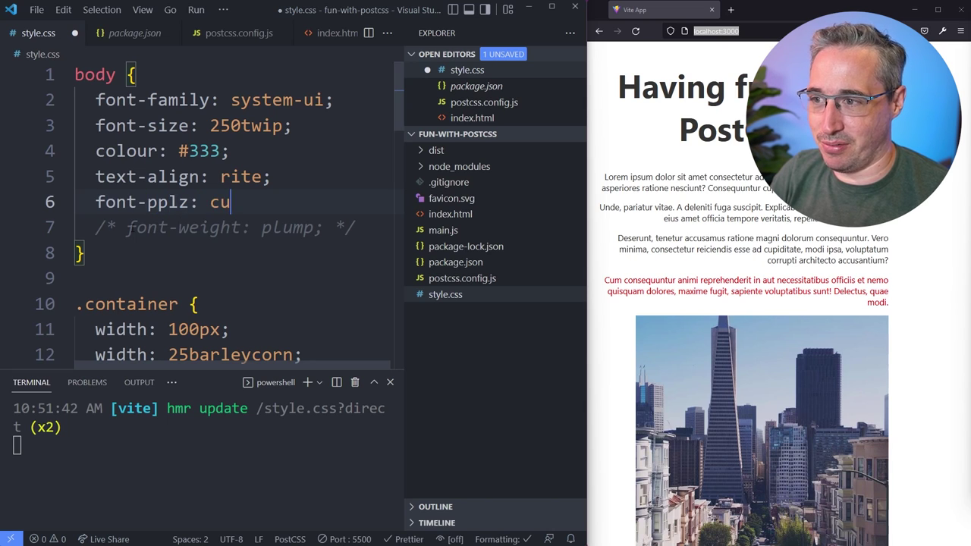
type("rsive;")
key("ctrl+s")
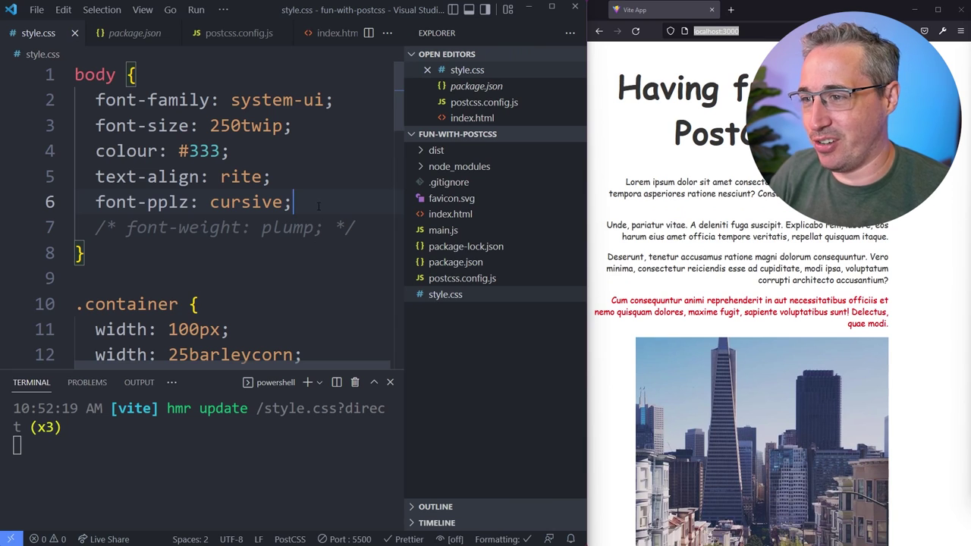
key("Left")
key("Left")
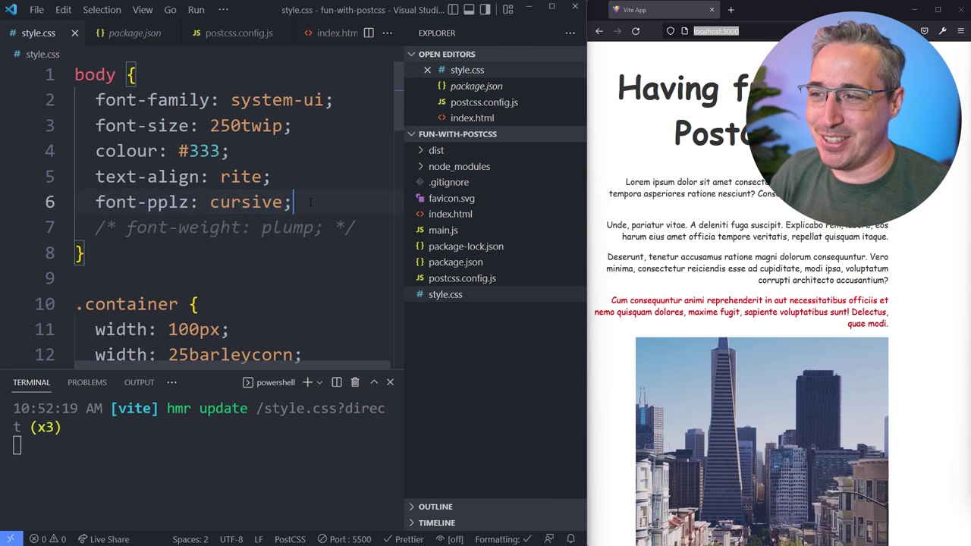
left_click_drag(296, 202, 90, 204)
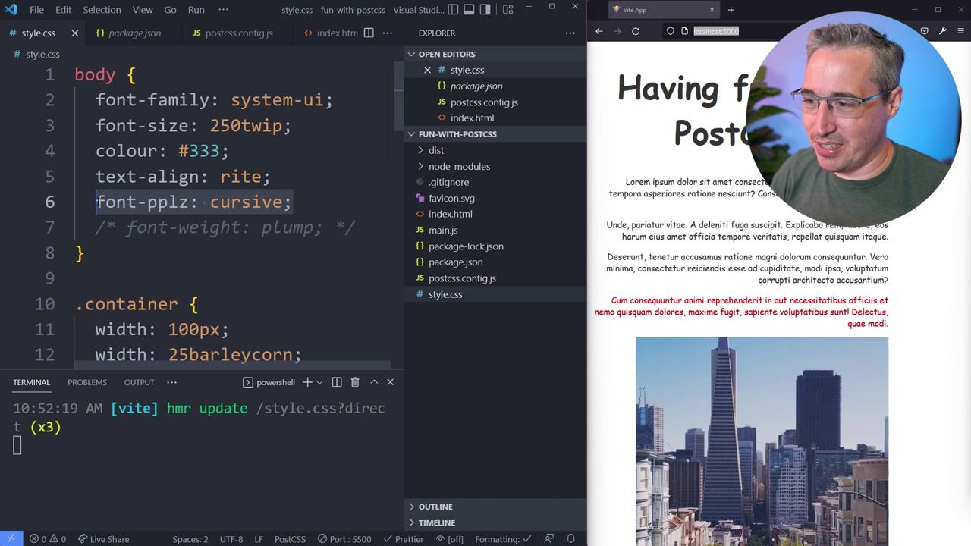
Stop the running dev server and clear the terminal.
left_click(355, 313)
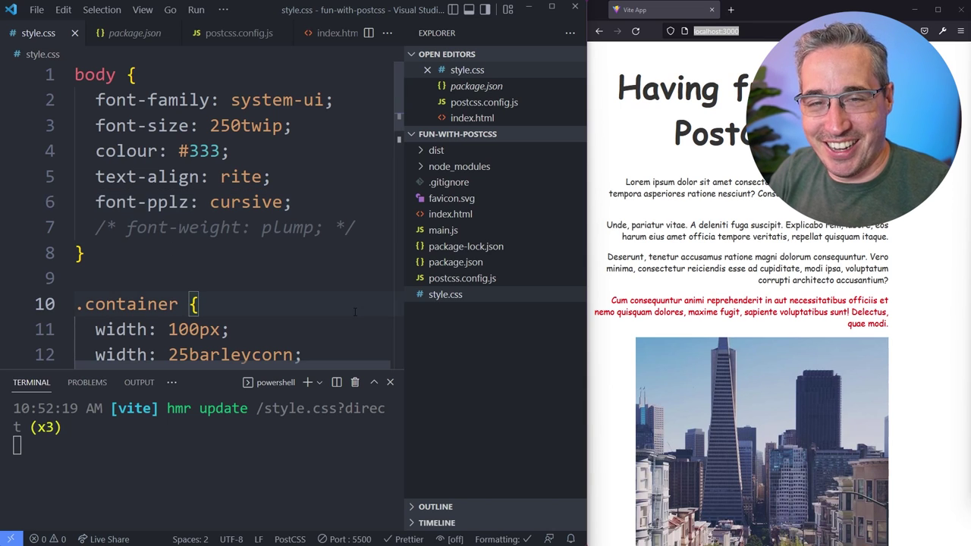
left_click(336, 449)
key("ctrl+c")
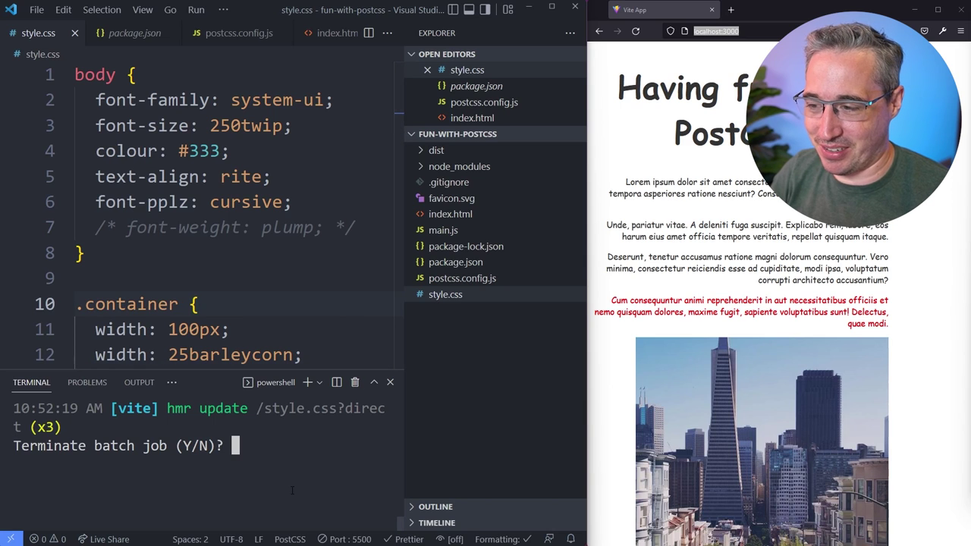
type("y")
key("Return")
type("cls")
key("Return")
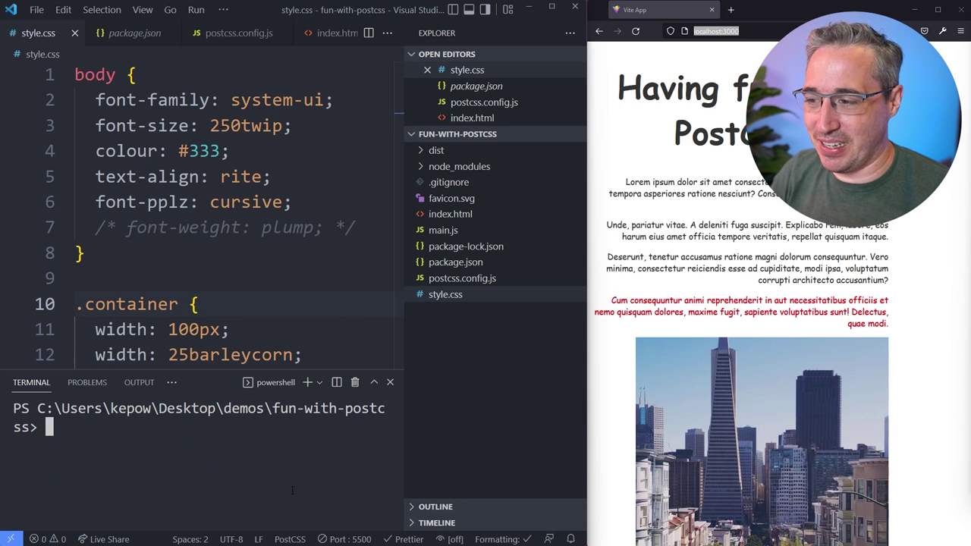
left_click(255, 255)
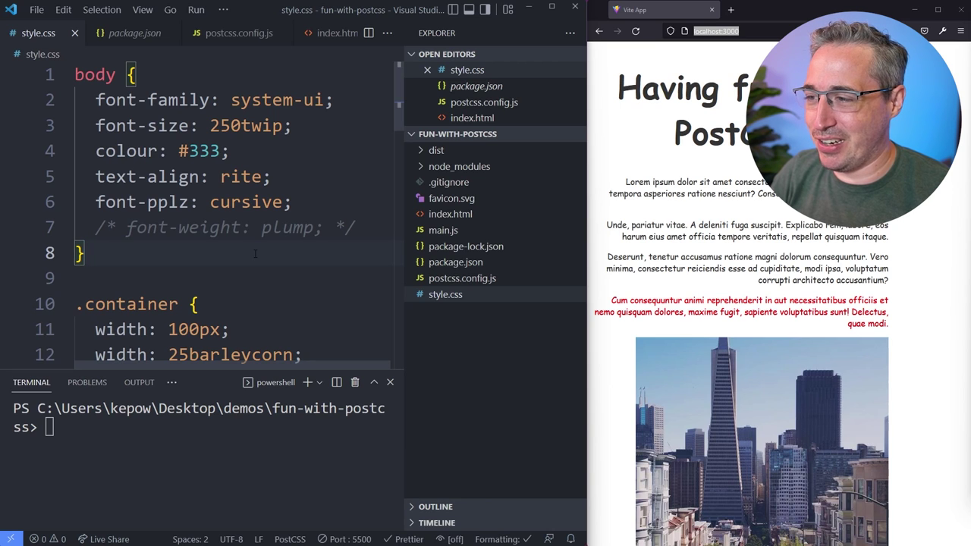
scroll(254, 255, "down", 3)
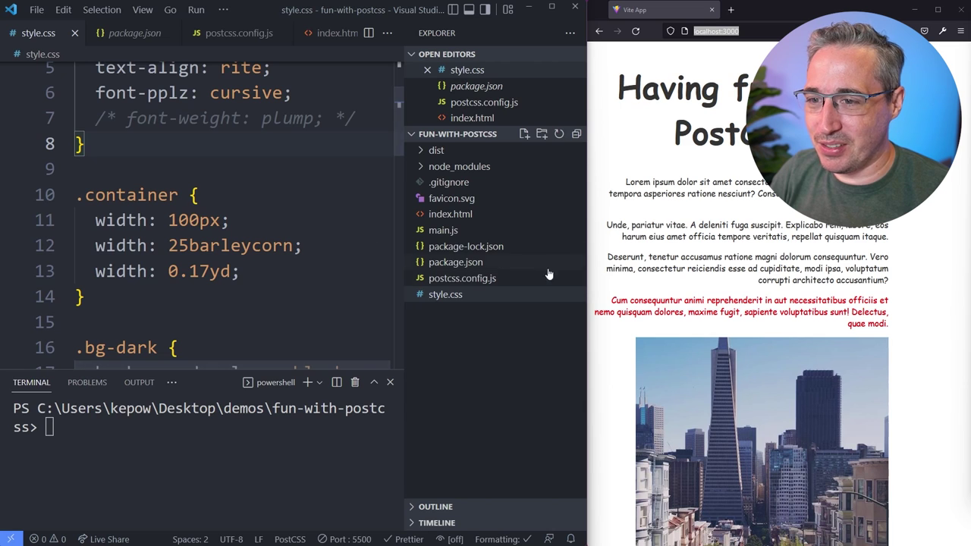
Add an empty postcss-trolling: {} entry after the lolcat plugin and save the config.
left_click(461, 278)
left_click(197, 232)
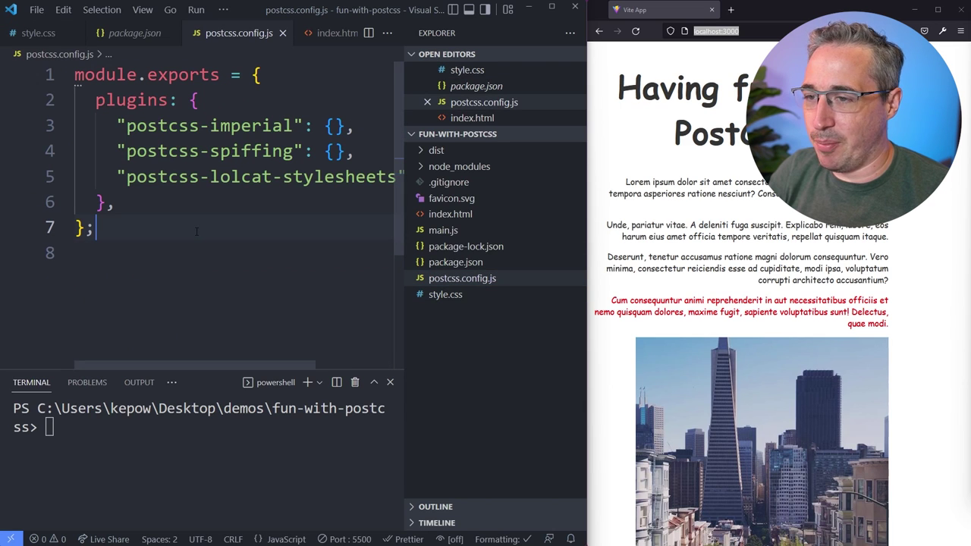
scroll(196, 232, "right", 3)
left_click(357, 181)
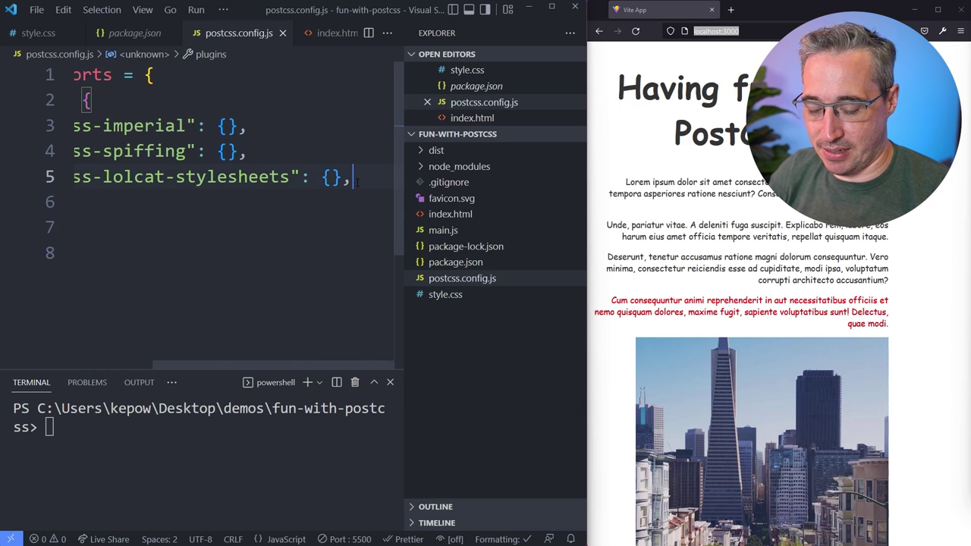
key("Return")
type("\"postcss-trolling\": ")
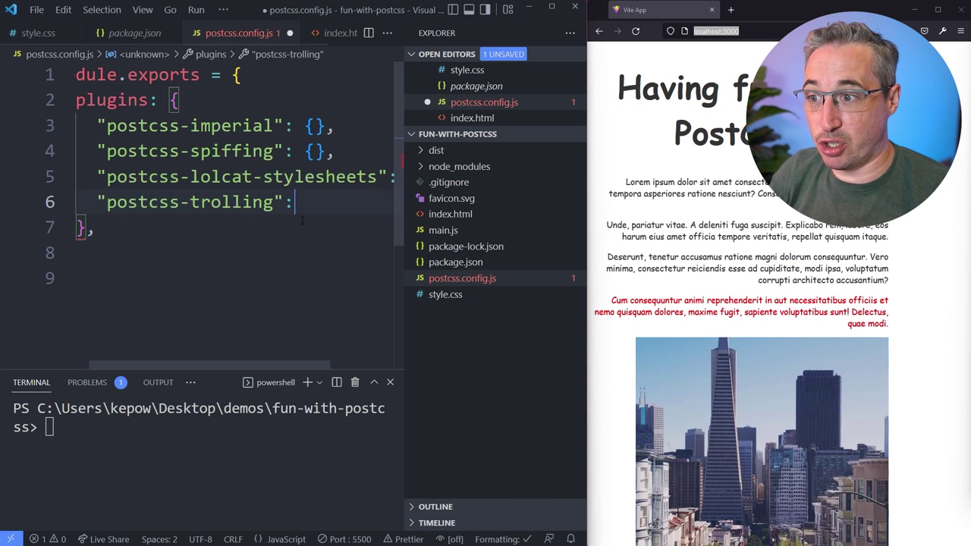
type("{")
key("Return")
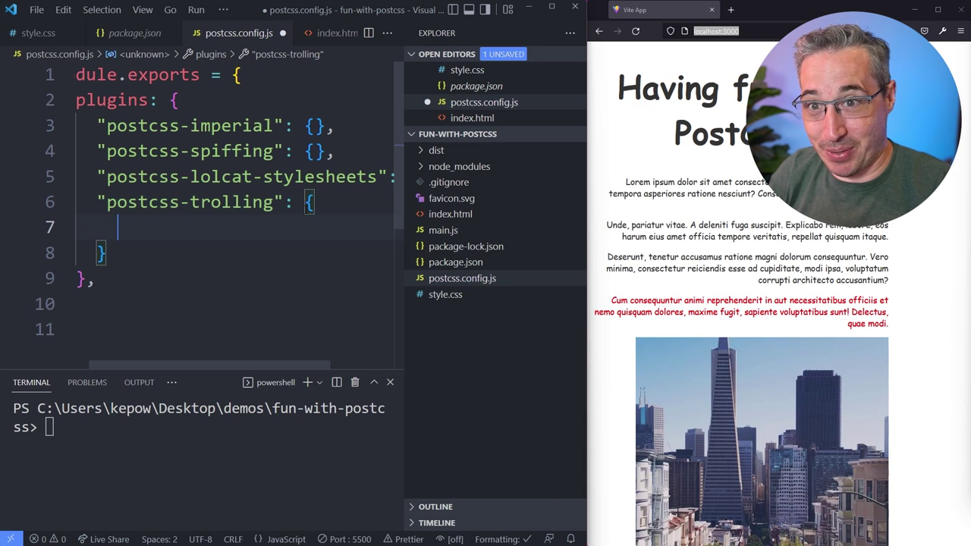
key("ctrl+z")
type(",")
key("ctrl+s")
key("ctrl+grave")
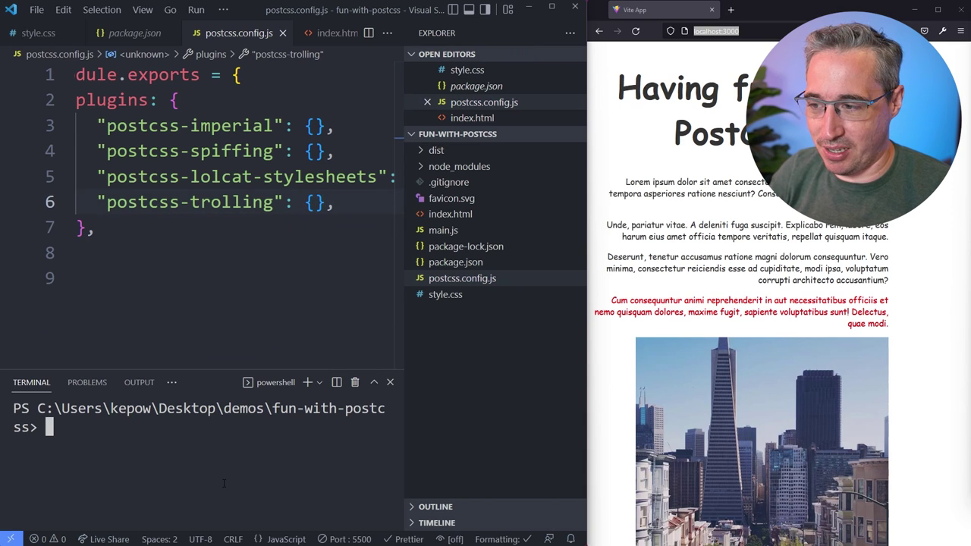
type("clear")
Rerun npm run dev from history, then stop the server once more.
key("Up")
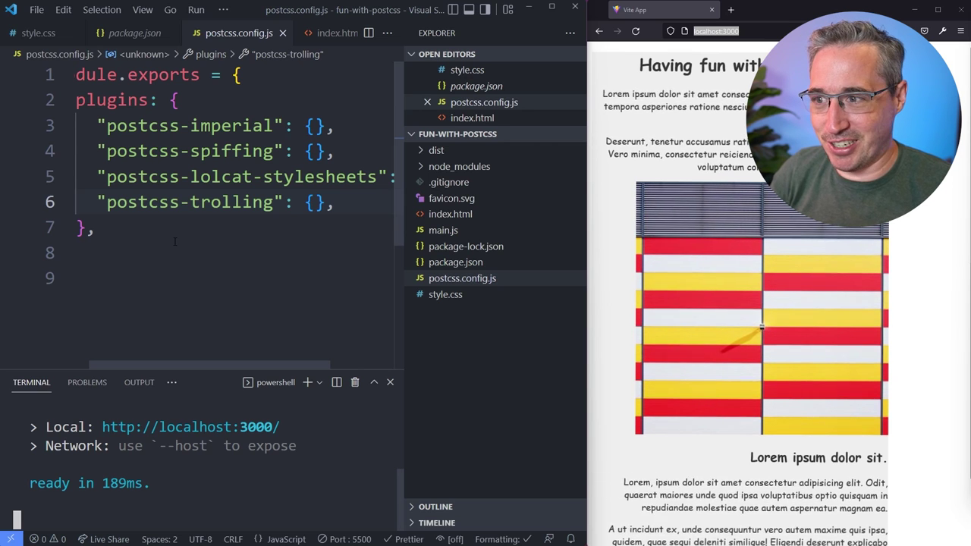
left_click(343, 204)
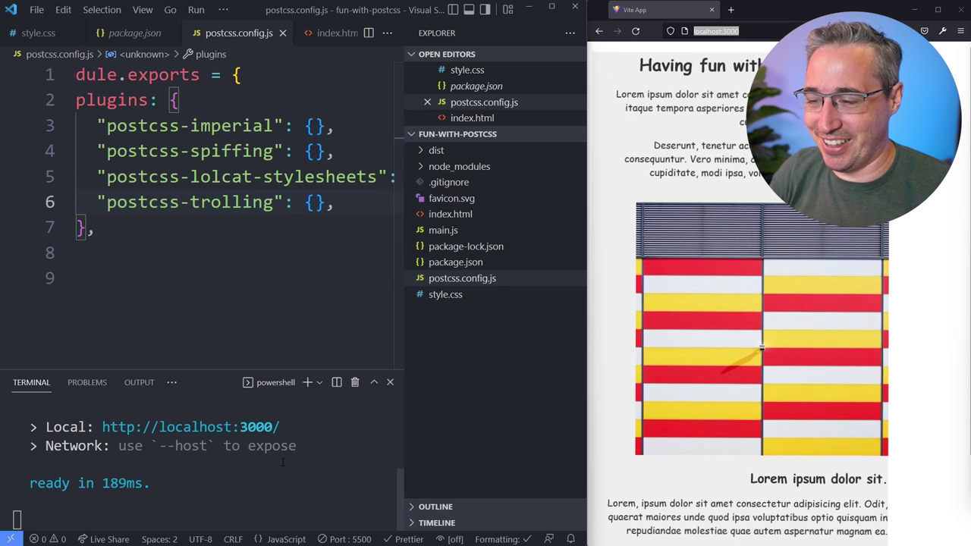
left_click(264, 478)
key("ctrl+c")
type("y")
key("Return")
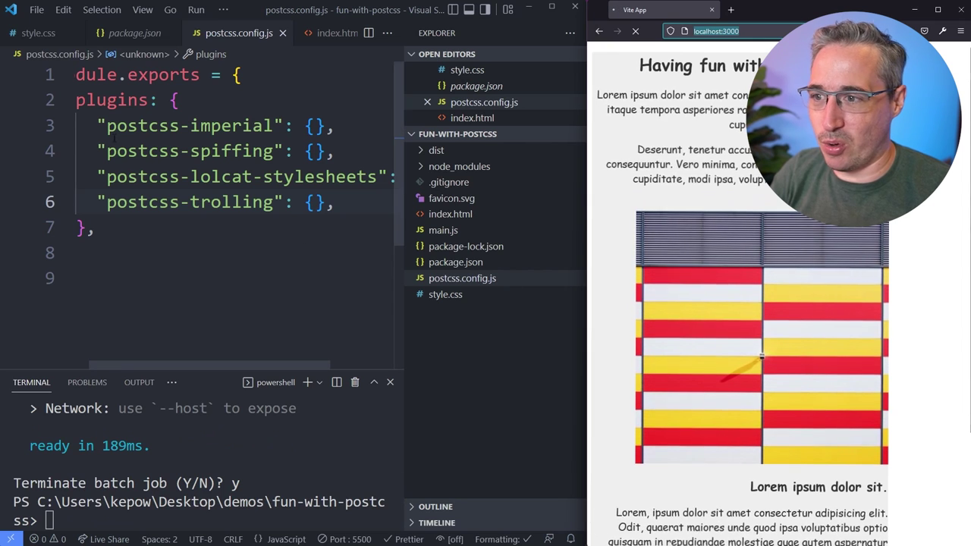
left_click(316, 202)
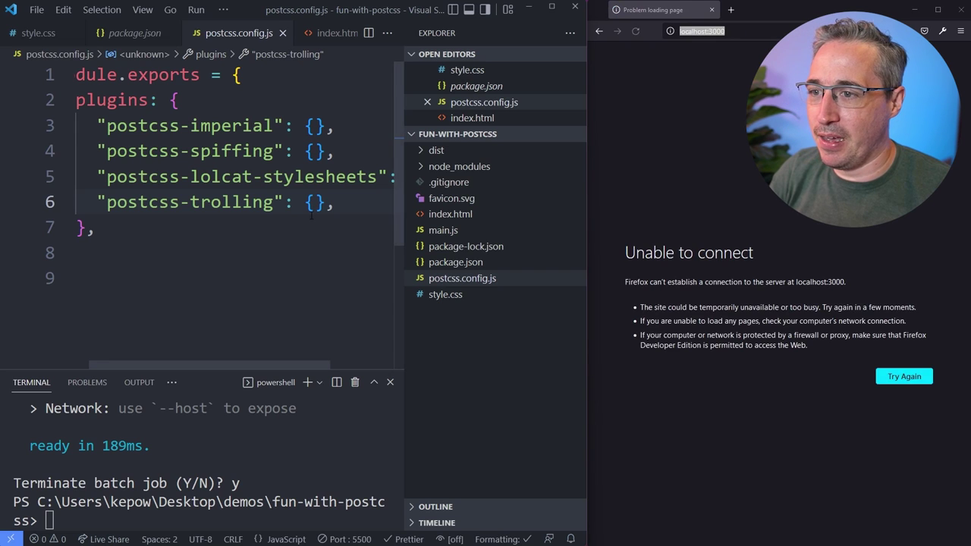
Paste the full postcss-trolling options list into its braces and save.
key("Down")
left_click(313, 201)
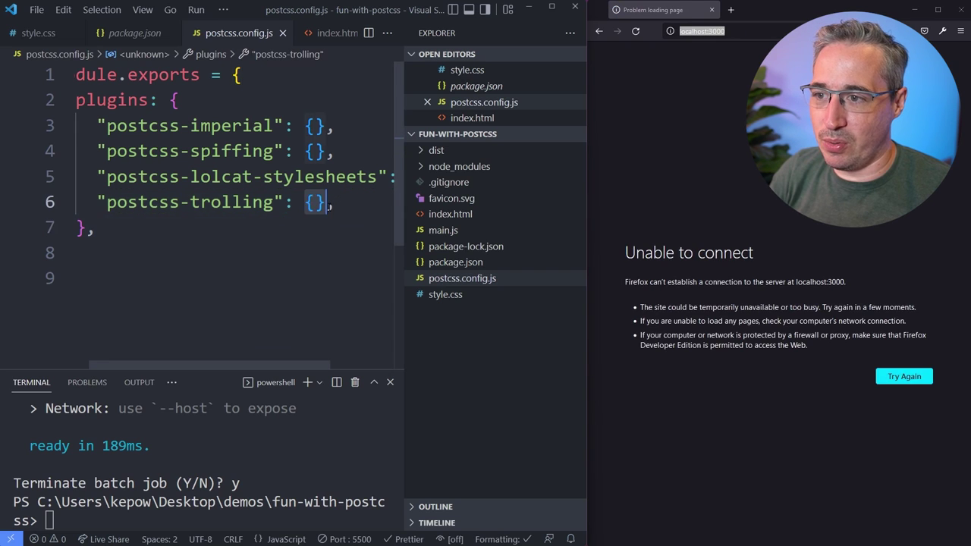
key("ctrl+v")
scroll(198, 212, "up", 5)
scroll(228, 273, "down", 3)
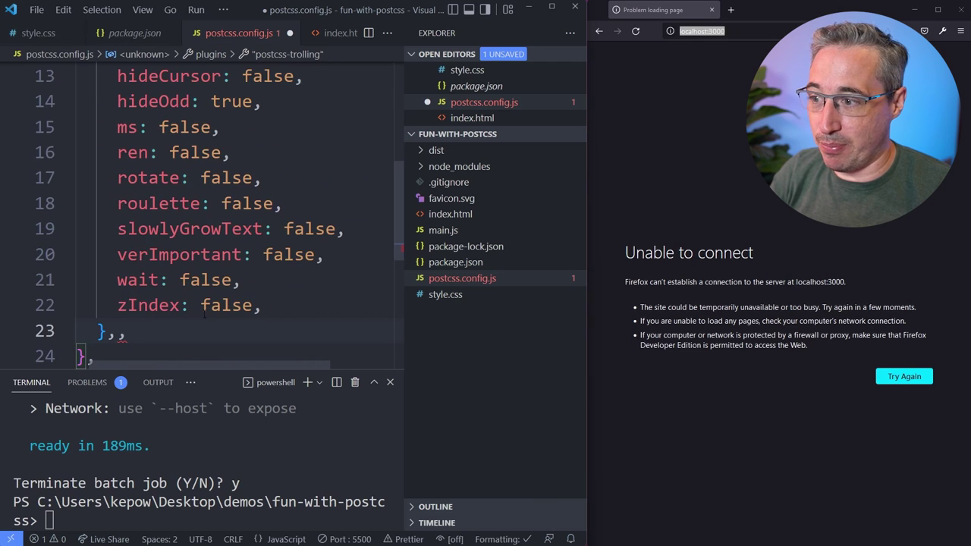
scroll(197, 227, "up", 2)
scroll(197, 228, "up", 2)
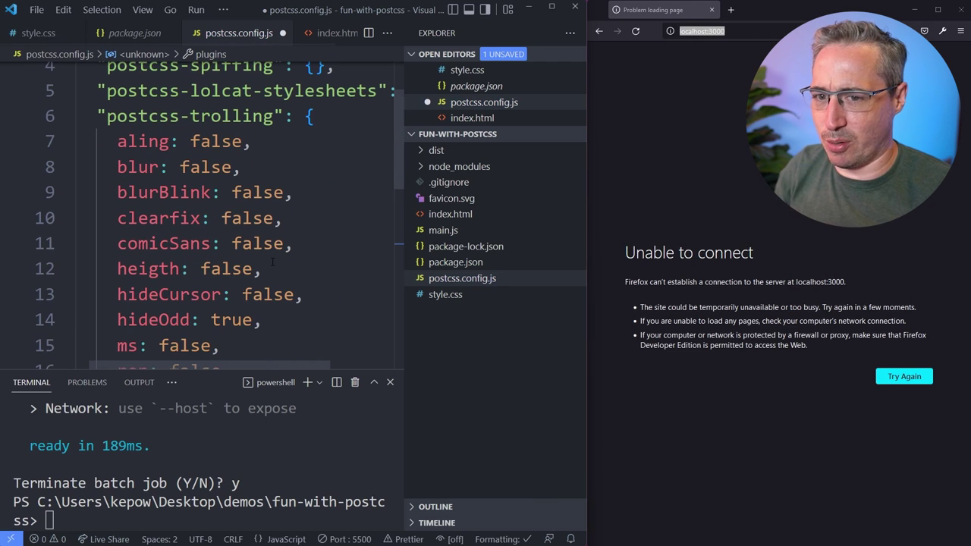
scroll(227, 228, "up", 1)
scroll(227, 227, "down", 1)
left_click_drag(310, 84, 220, 284)
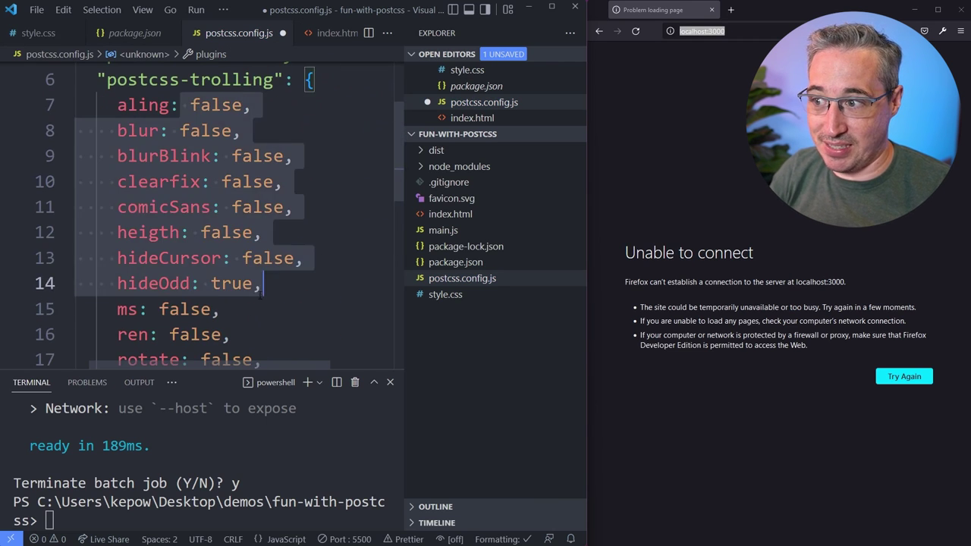
scroll(228, 265, "down", 2)
left_click(311, 266)
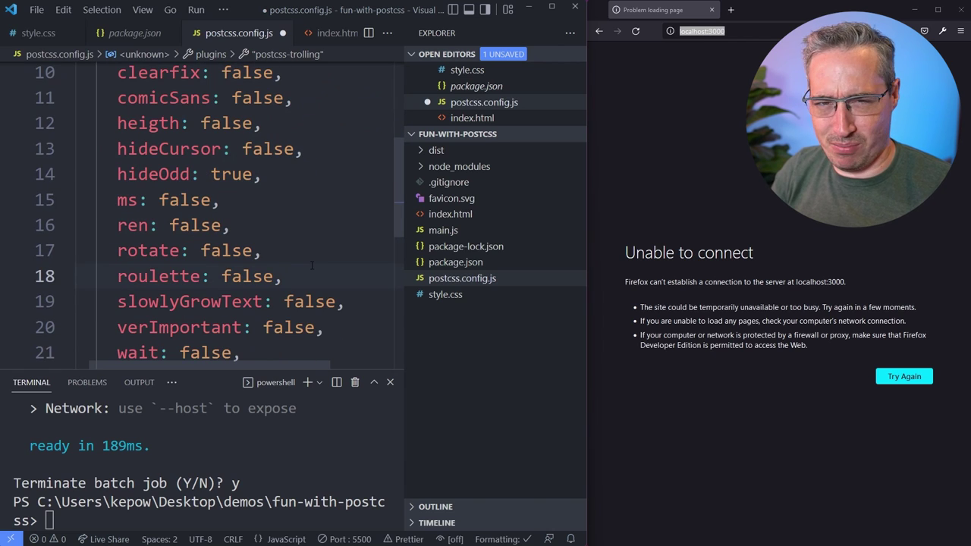
key("ctrl+s")
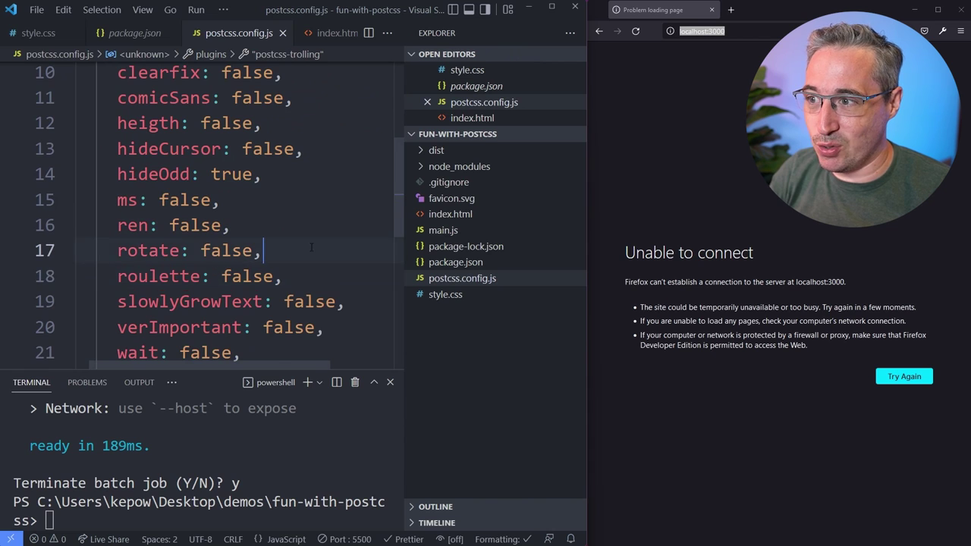
scroll(311, 247, "up", 3)
scroll(310, 247, "up", 3)
Set hideCursor to true, save, and correct the mistyped terminal command.
double_click(257, 244)
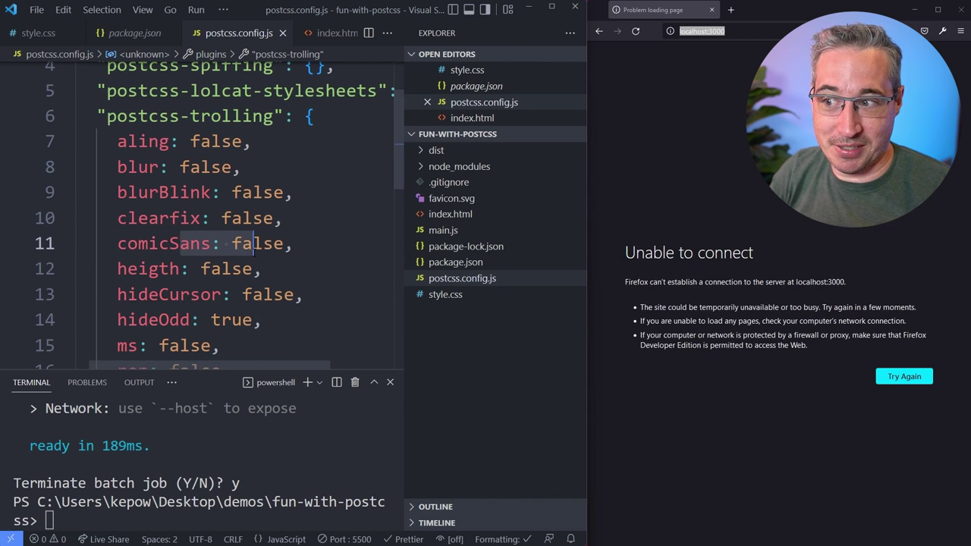
key("End")
double_click(262, 244)
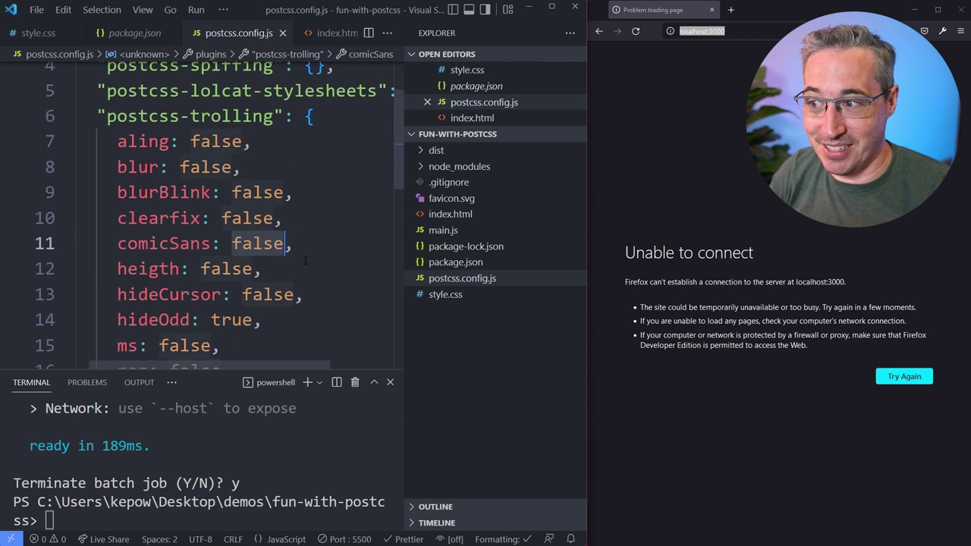
scroll(324, 272, "down", 1)
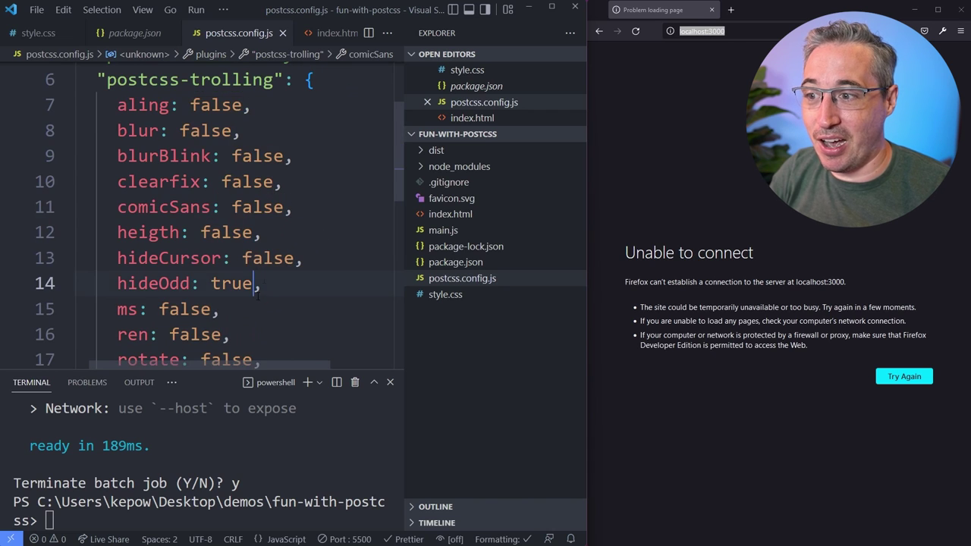
double_click(267, 257)
type("true")
key("ctrl+s")
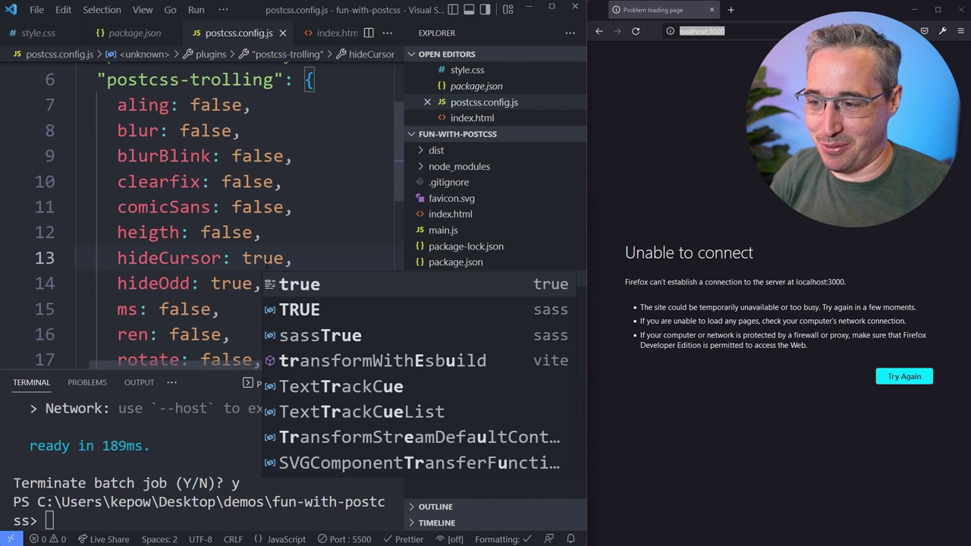
key("ctrl+grave")
type("cnp")
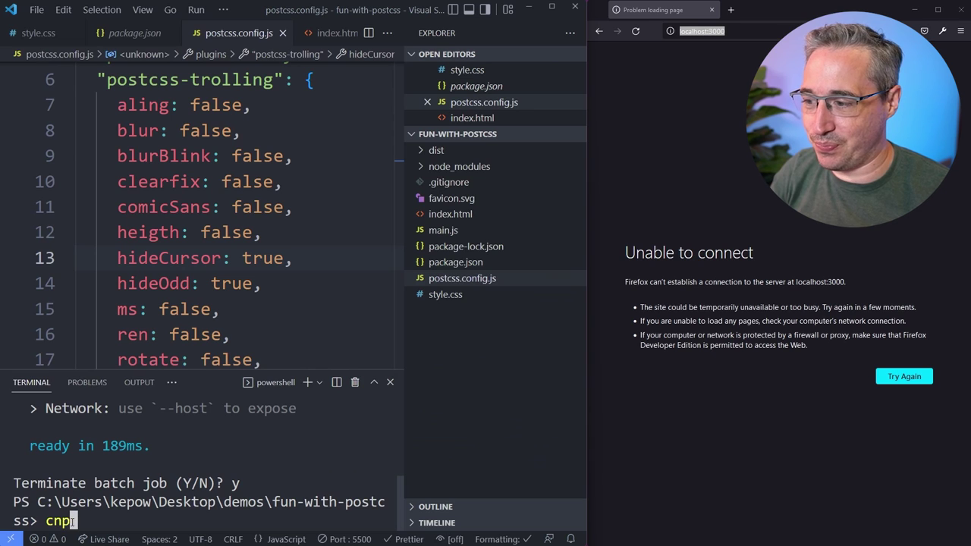
key("BackSpace")
key("BackSpace")
key("BackSpace")
type("npm run dev")
Start the dev server, reload localhost:3000, and select then deselect the first paragraph.
key("Return")
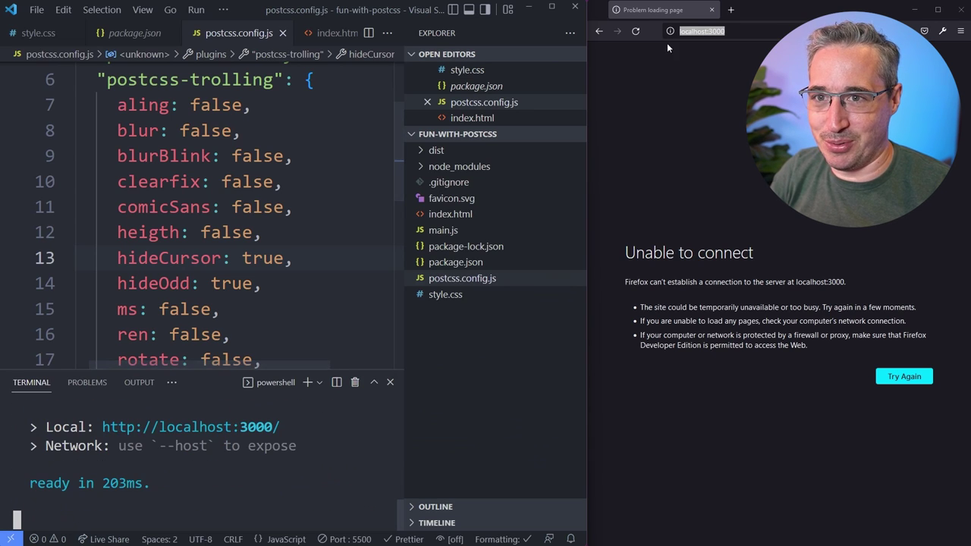
left_click(636, 32)
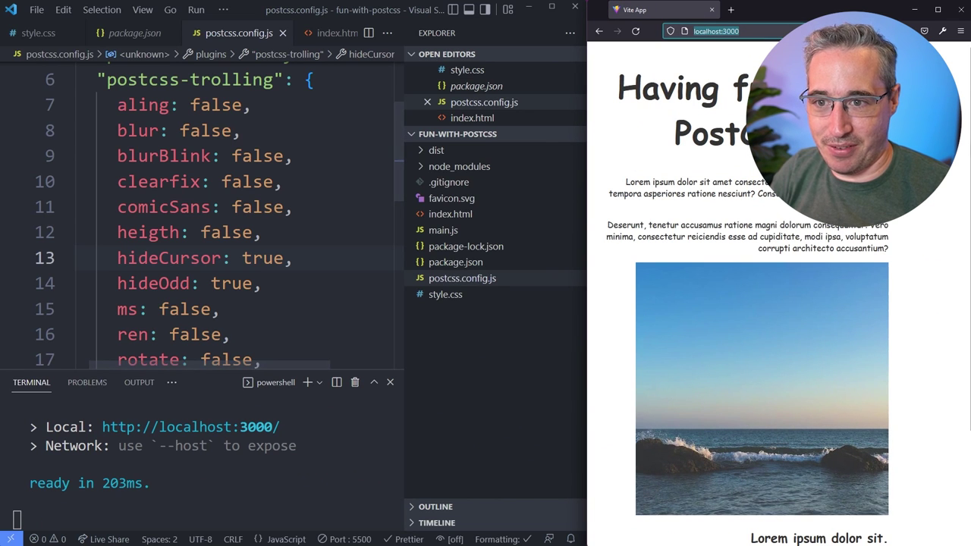
mouse_move(625, 182)
left_mouse_down()
mouse_move(797, 225)
mouse_move(774, 194)
left_mouse_up()
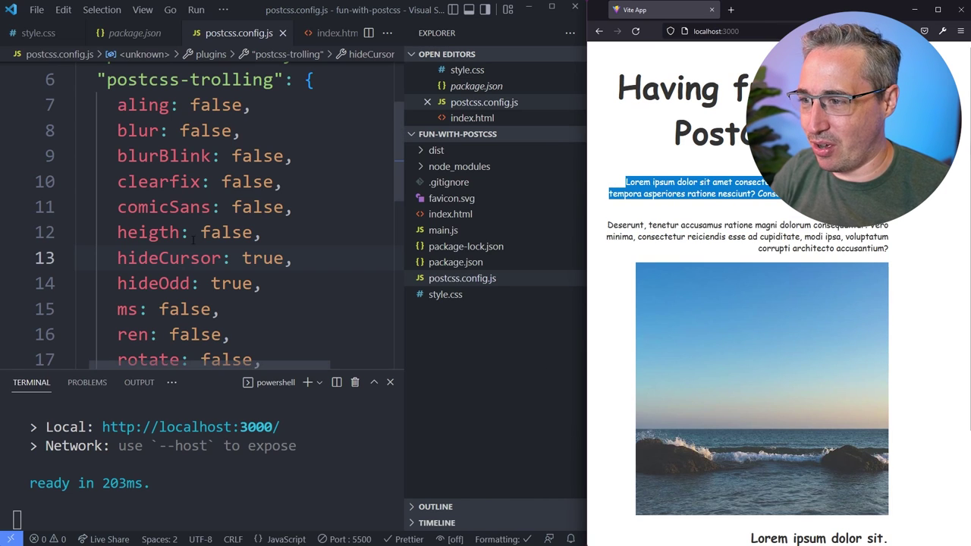
left_click(114, 242)
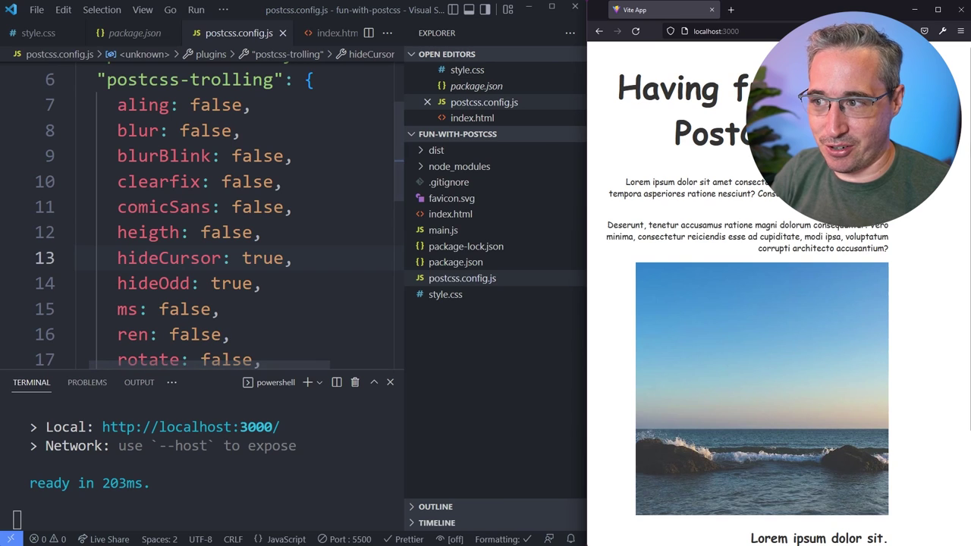
scroll(329, 244, "down", 1)
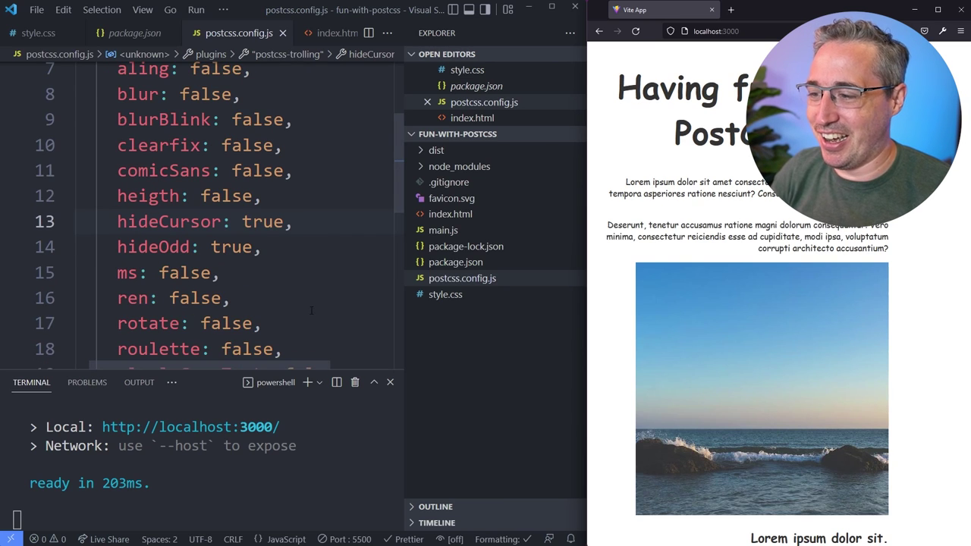
Stop the dev server and select the slowlyGrowText value.
left_click(273, 508)
key("ctrl+c")
type("y")
key("Return")
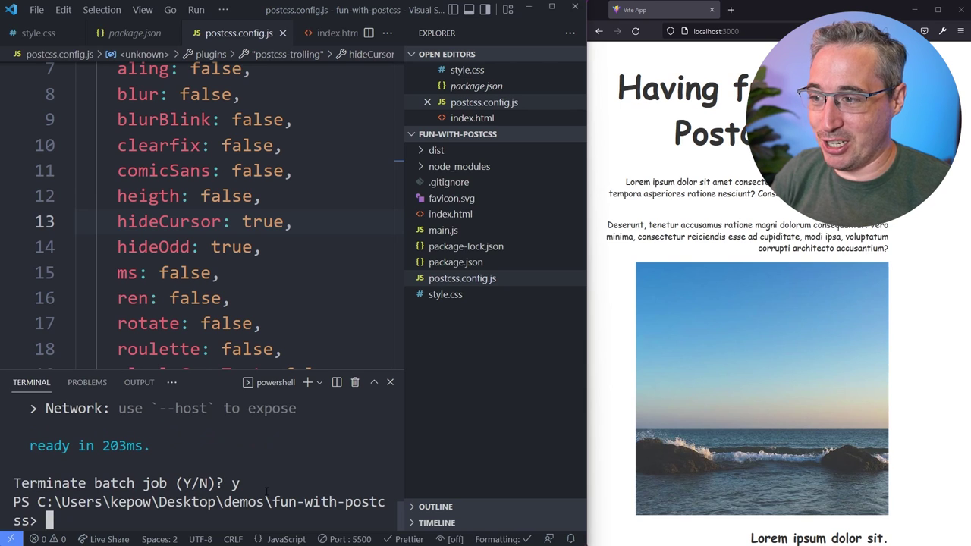
scroll(242, 185, "down", 2)
scroll(236, 185, "down", 1)
scroll(258, 212, "down", 2)
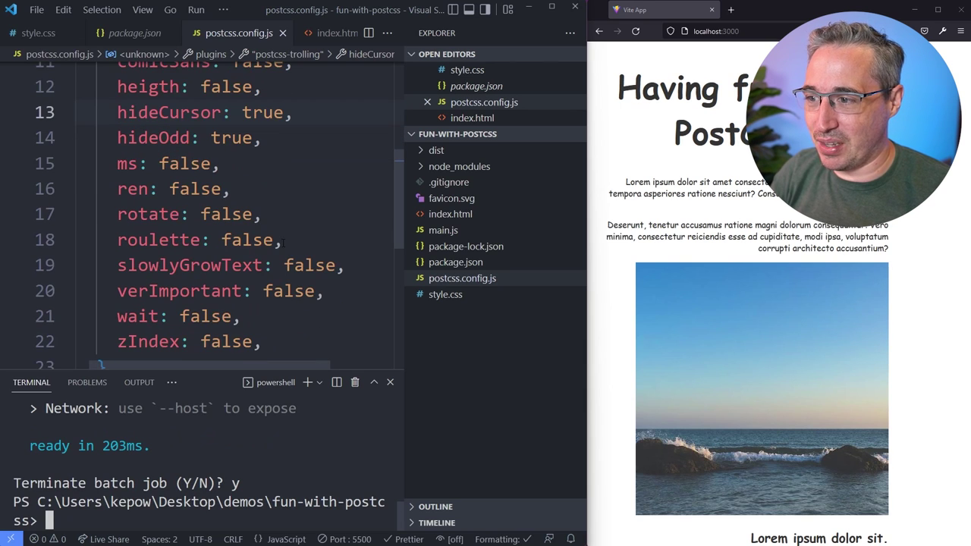
scroll(329, 248, "up", 1)
left_click(228, 301)
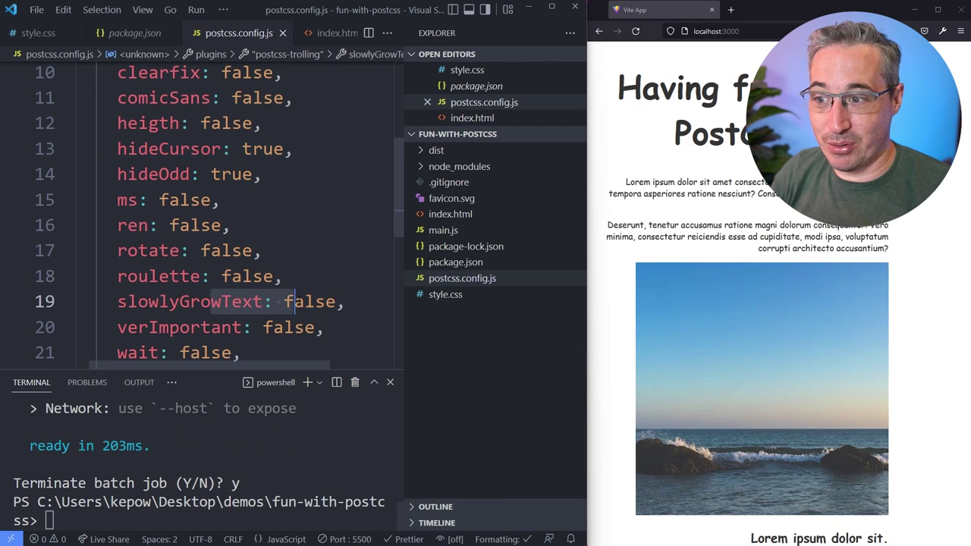
double_click(309, 301)
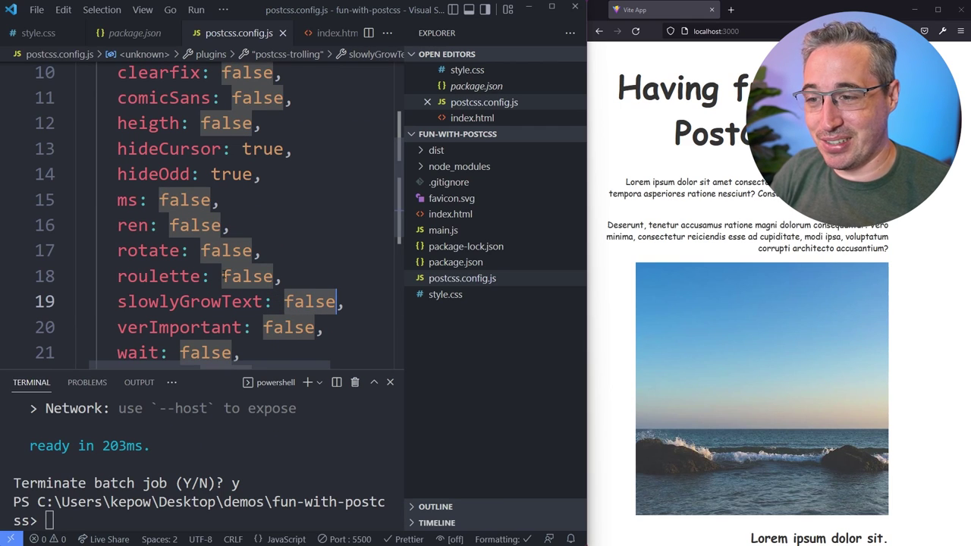
scroll(225, 275, "up", 2)
scroll(152, 190, "up", 1)
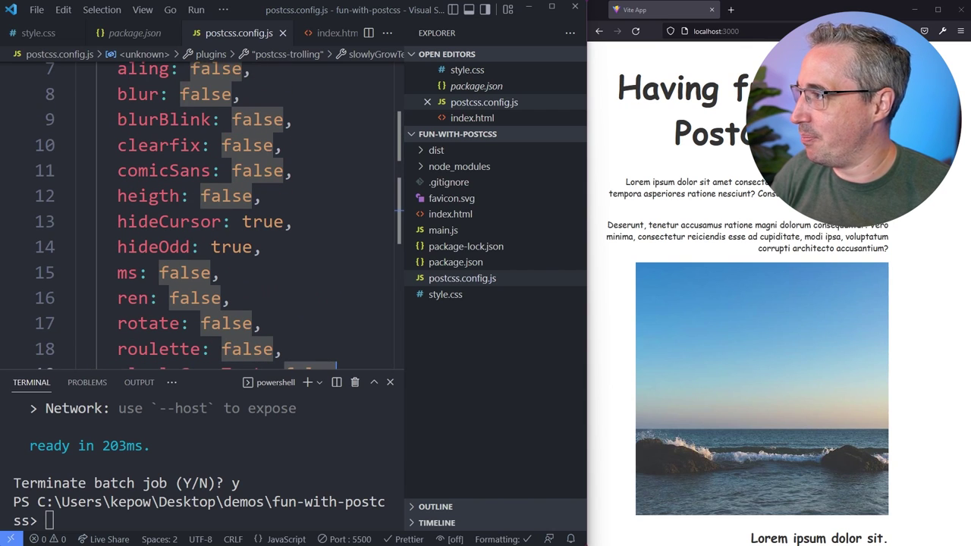
scroll(225, 227, "up", 3)
Turn blur into an object with time '120s' and blur '2px', and save.
double_click(215, 167)
type("{")
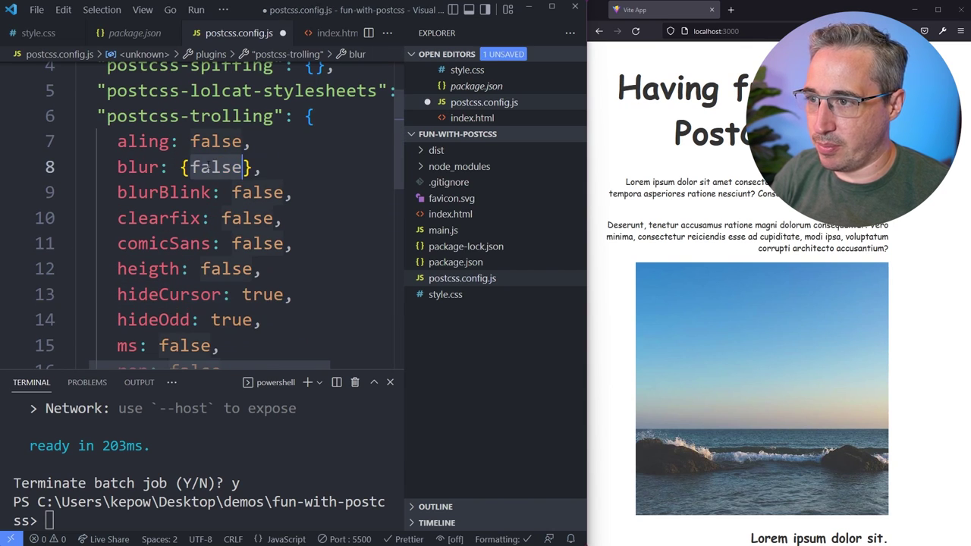
key("BackSpace")
key("Return")
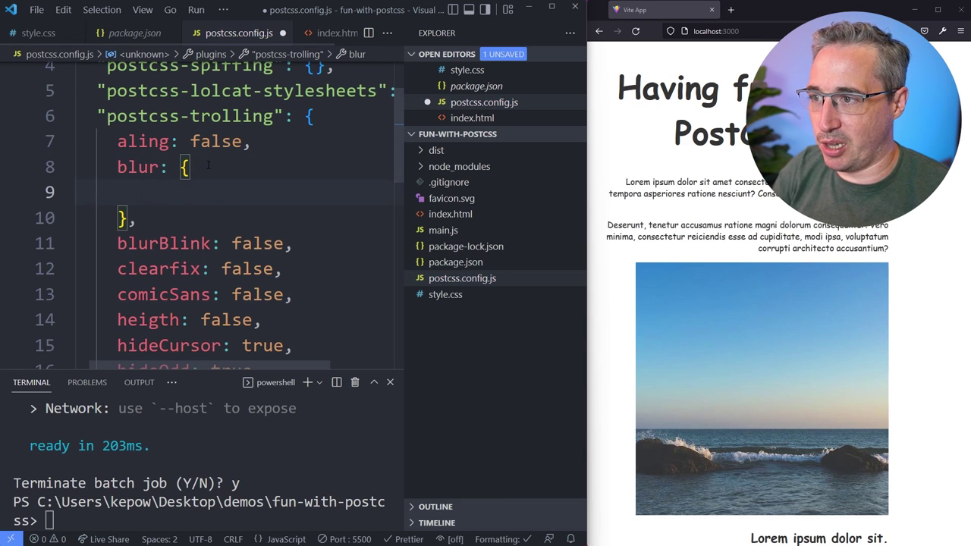
type("time: '")
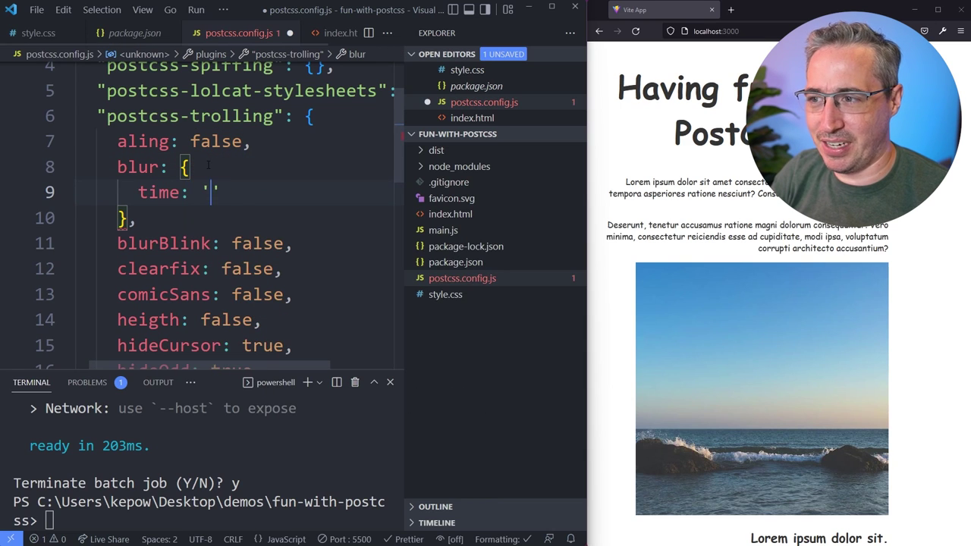
type("10s'")
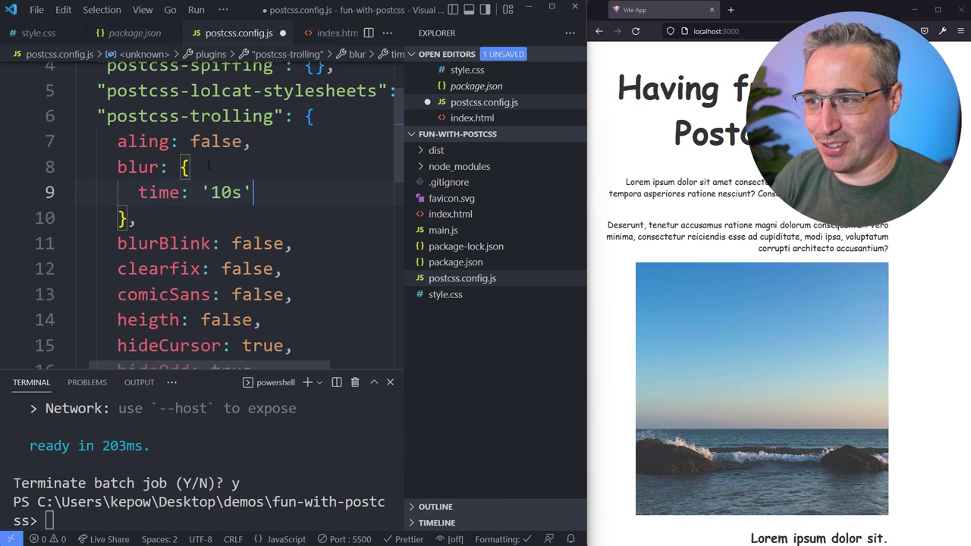
key("Left")
key("shift+Left")
type("20")
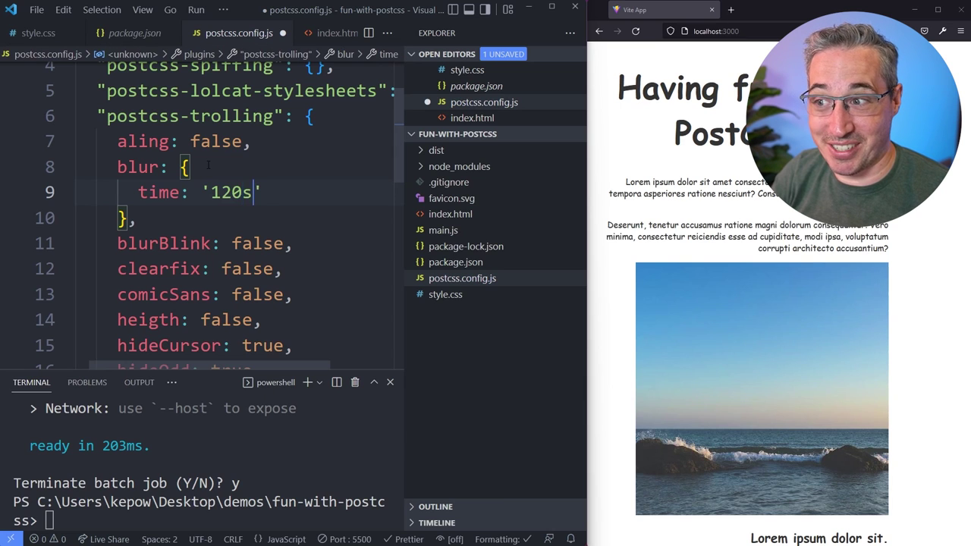
type(",")
key("Return")
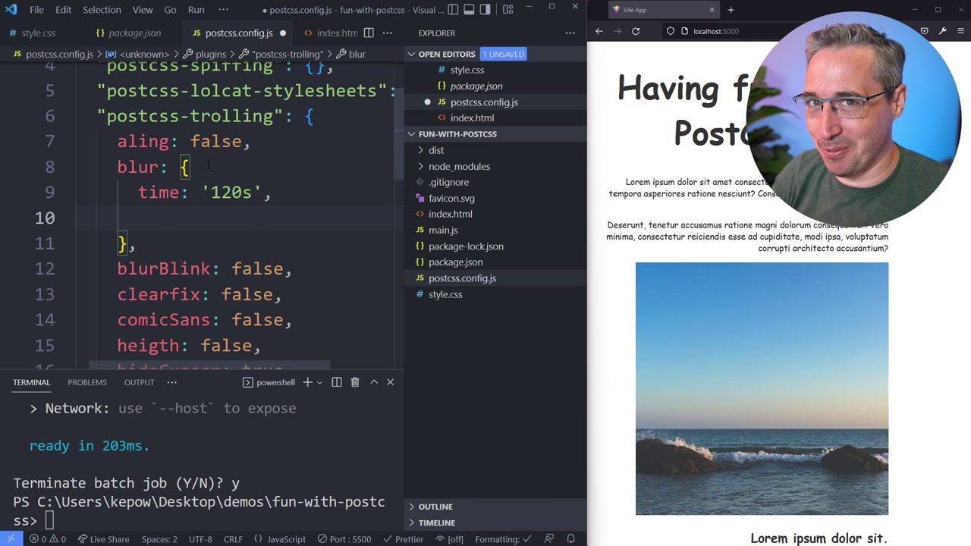
type("blur: '2px")
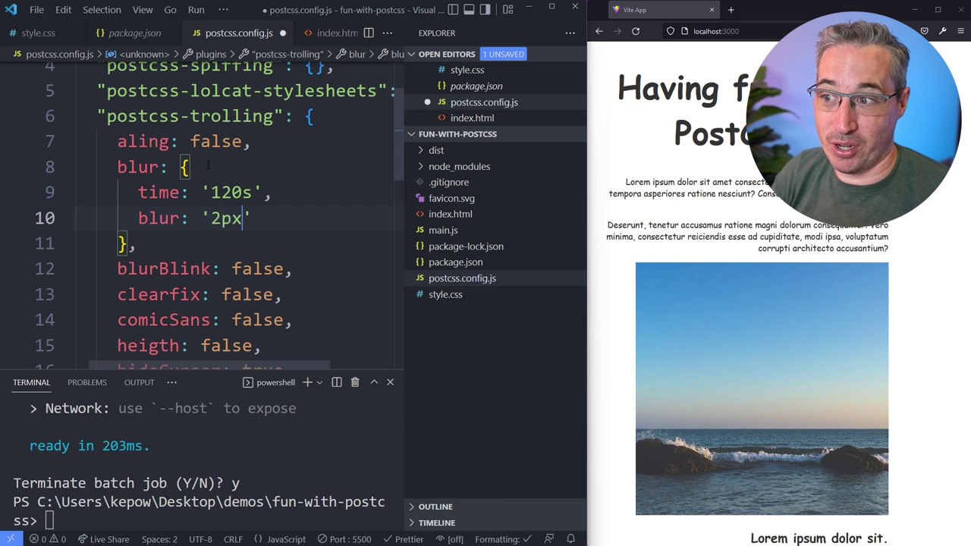
key("ctrl+s")
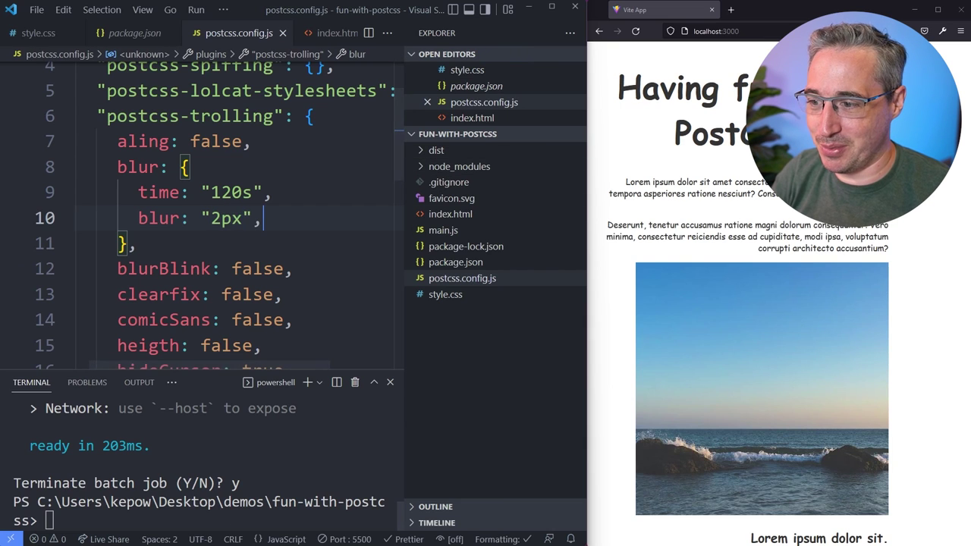
scroll(227, 228, "down", 2)
scroll(228, 228, "down", 2)
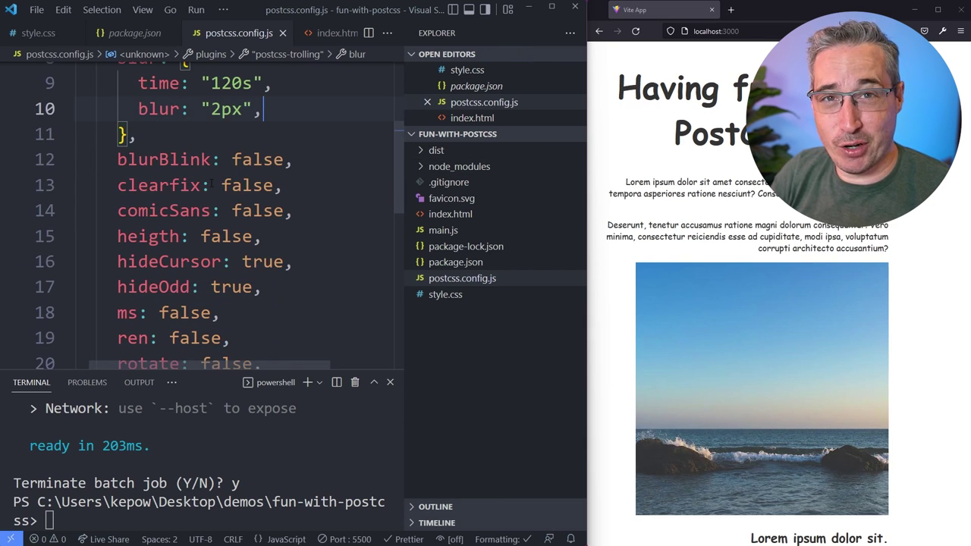
scroll(211, 185, "down", 3)
scroll(211, 185, "down", 3)
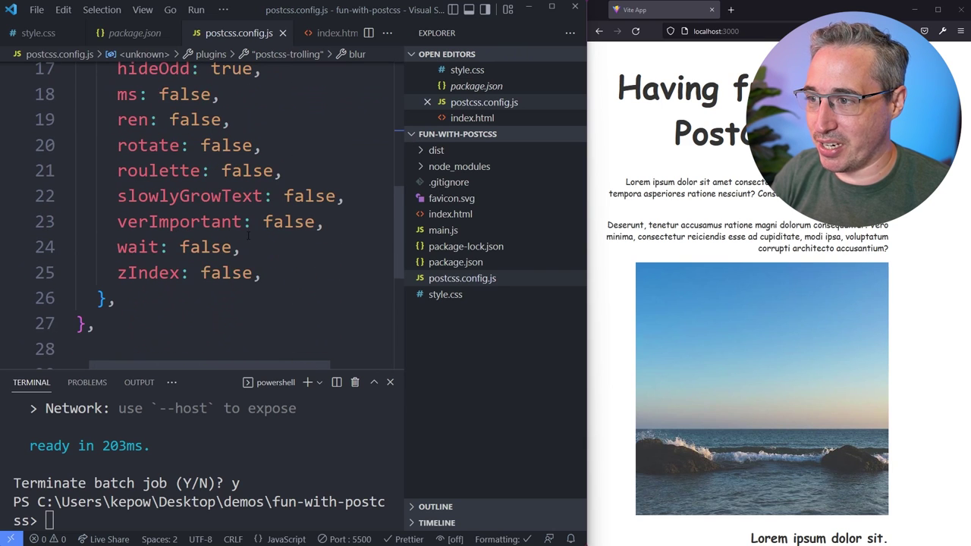
scroll(248, 235, "up", 1)
Replace slowlyGrowText: false with time '20s' and maxFontSize '40px', then save.
double_click(309, 232)
type("{")
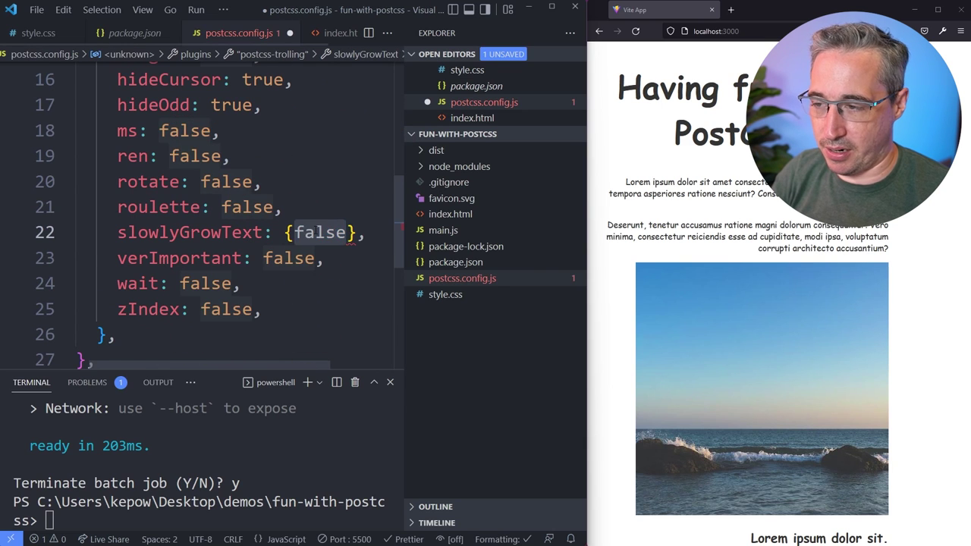
key("Return")
type("time: 120s")
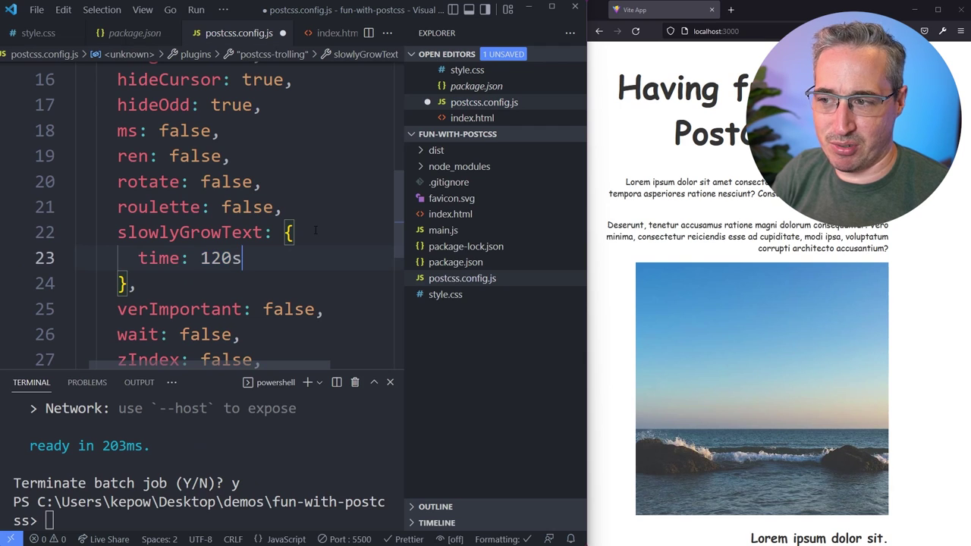
key("BackSpace")
key("BackSpace")
key("BackSpace")
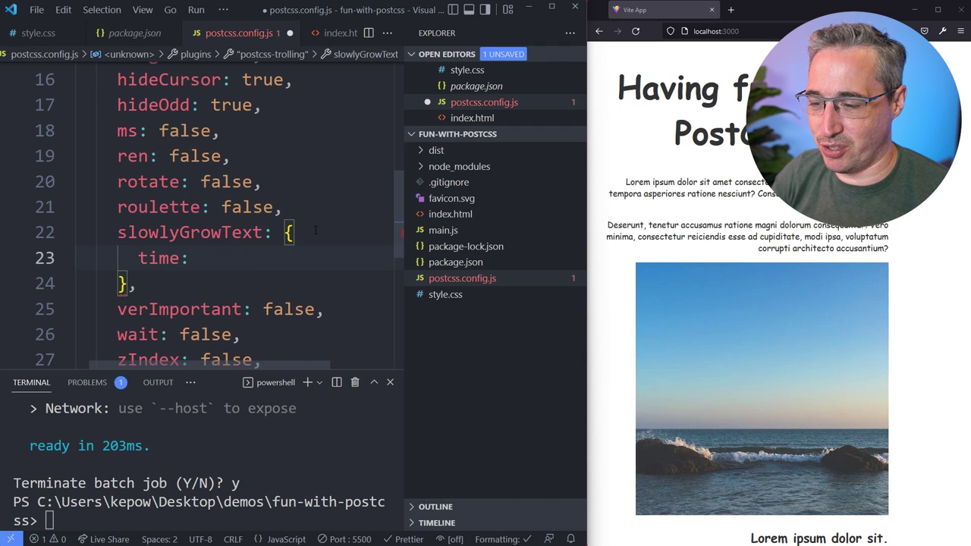
type("20s")
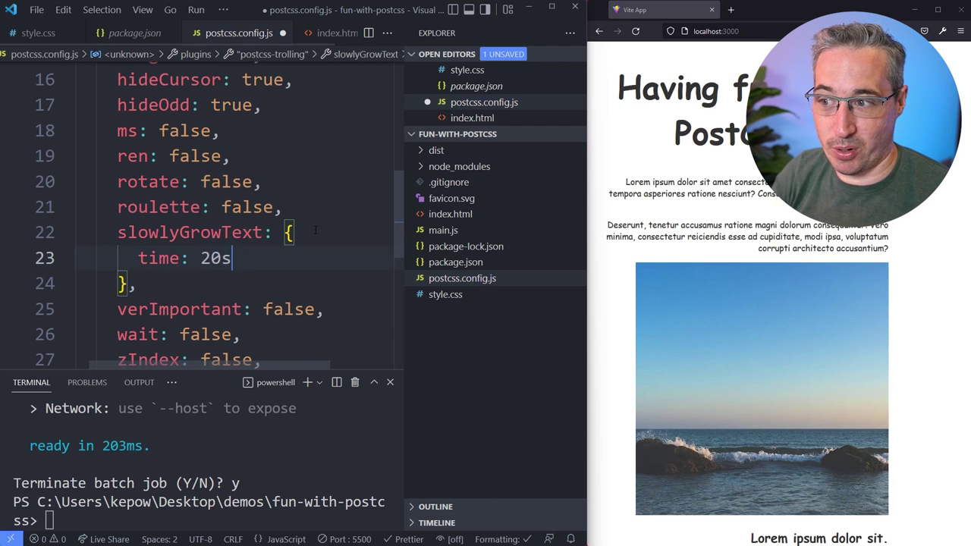
key("BackSpace")
key("BackSpace")
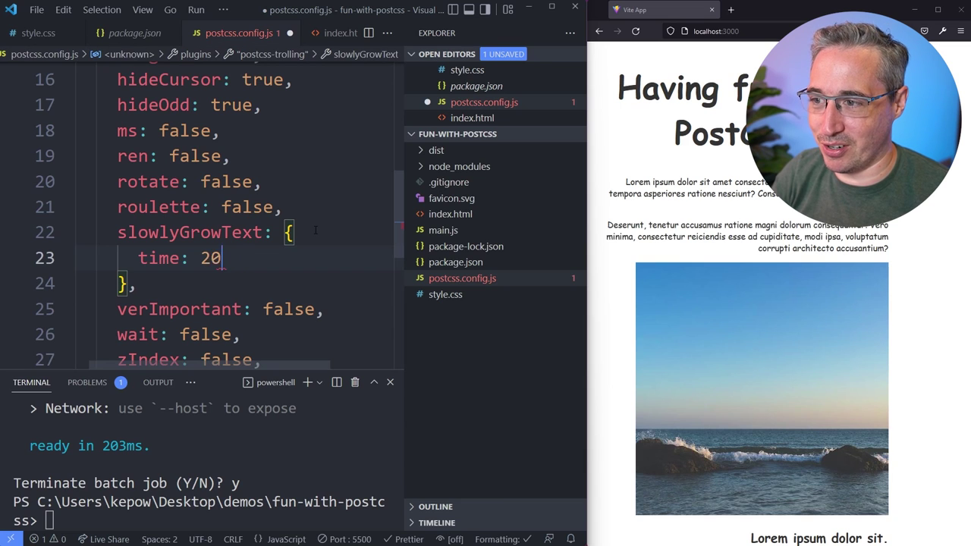
type("\"20s\",")
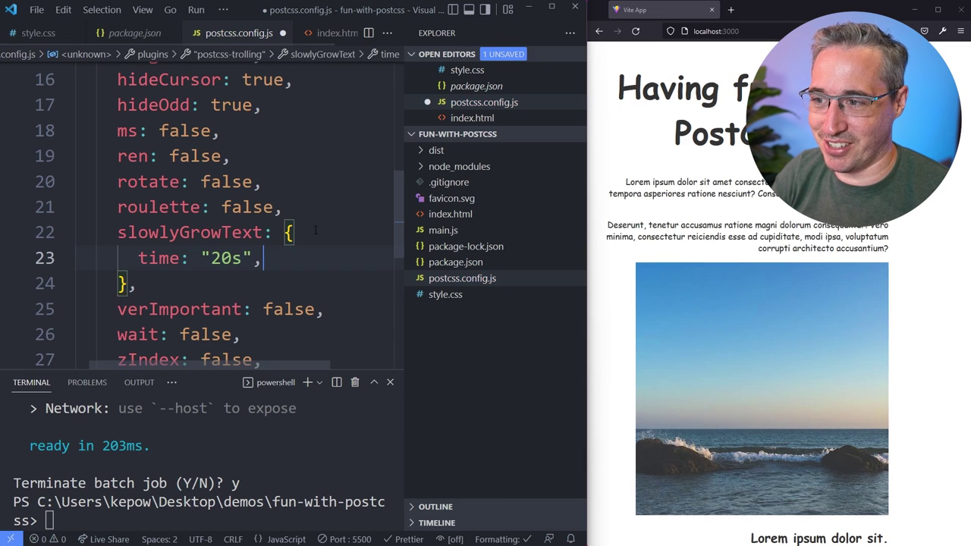
key("Return")
type("max")
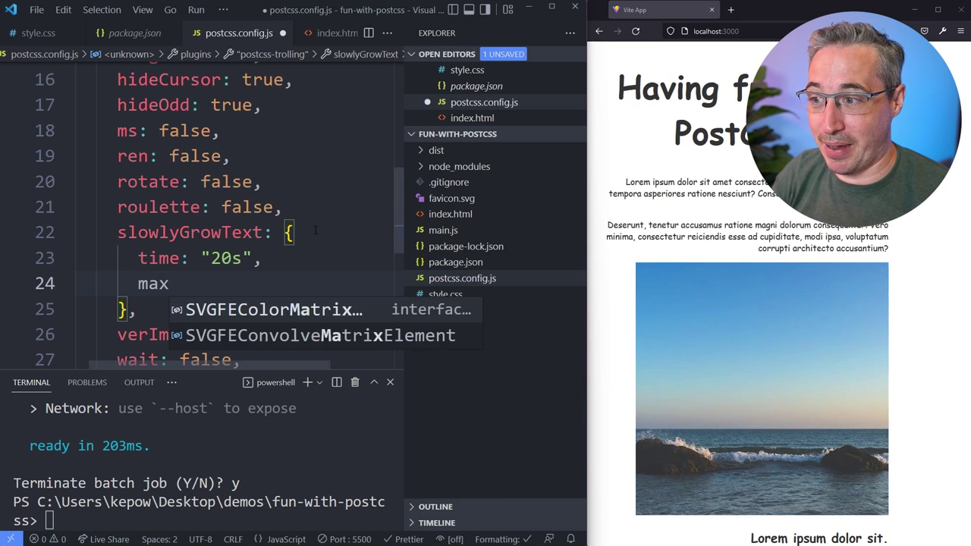
type("FontSize: ")
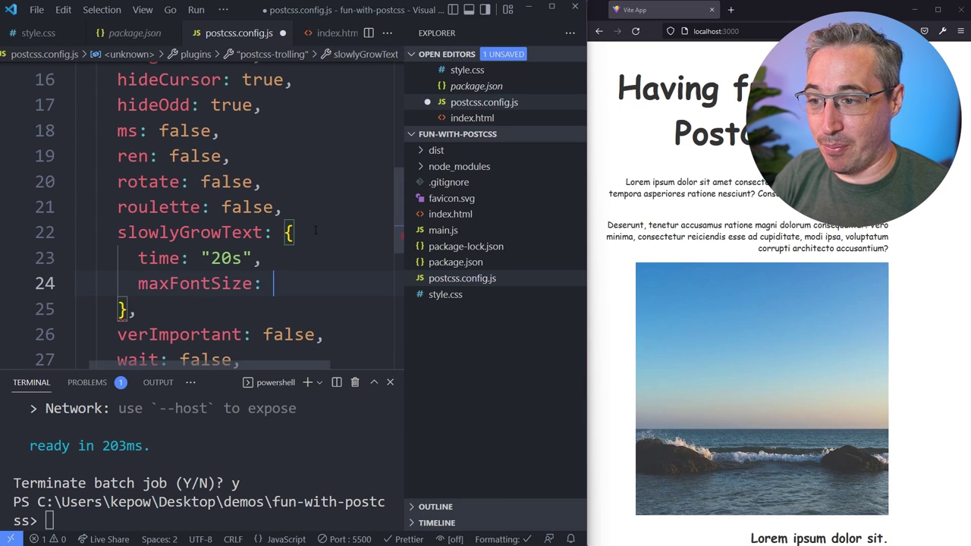
type("40px")
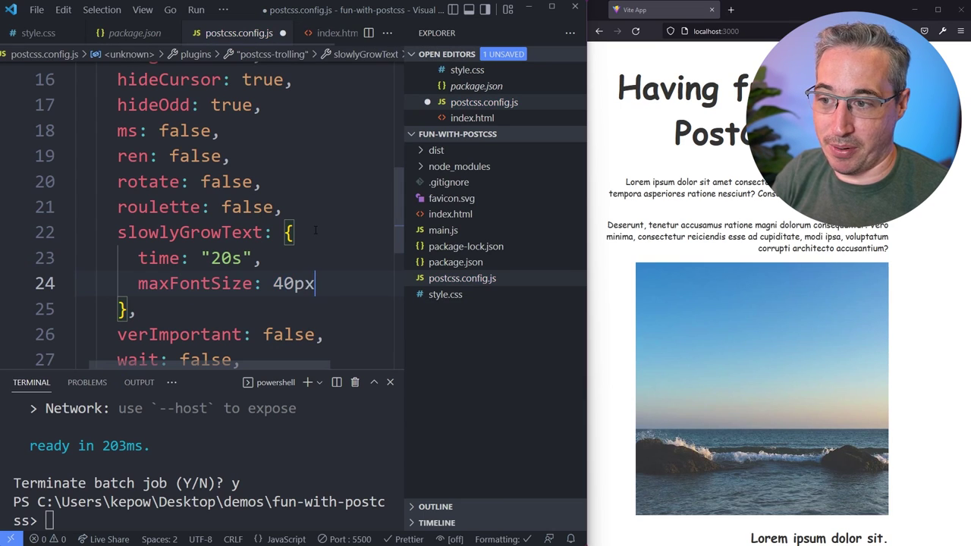
key("BackSpace")
key("BackSpace")
key("BackSpace")
key("BackSpace")
type("\"")
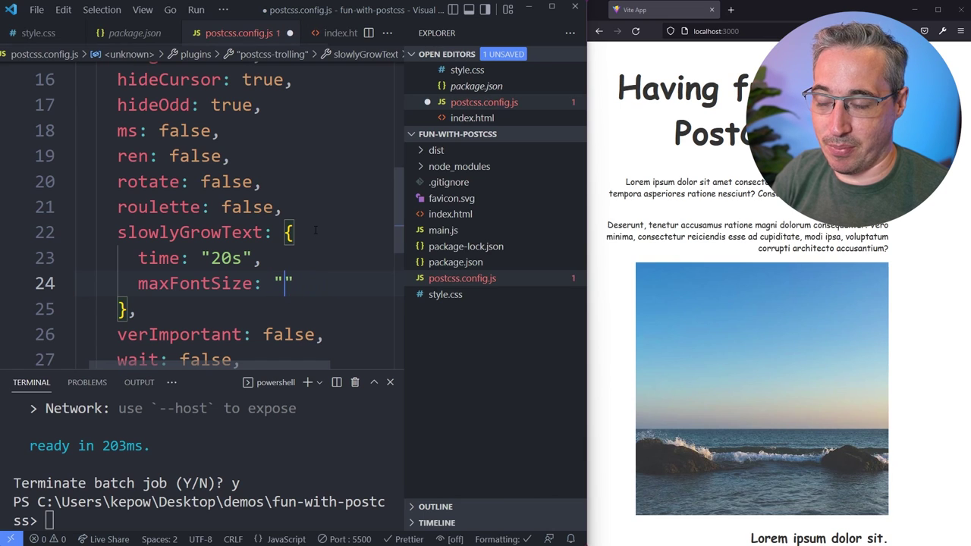
type("40px\",")
key("ctrl+s")
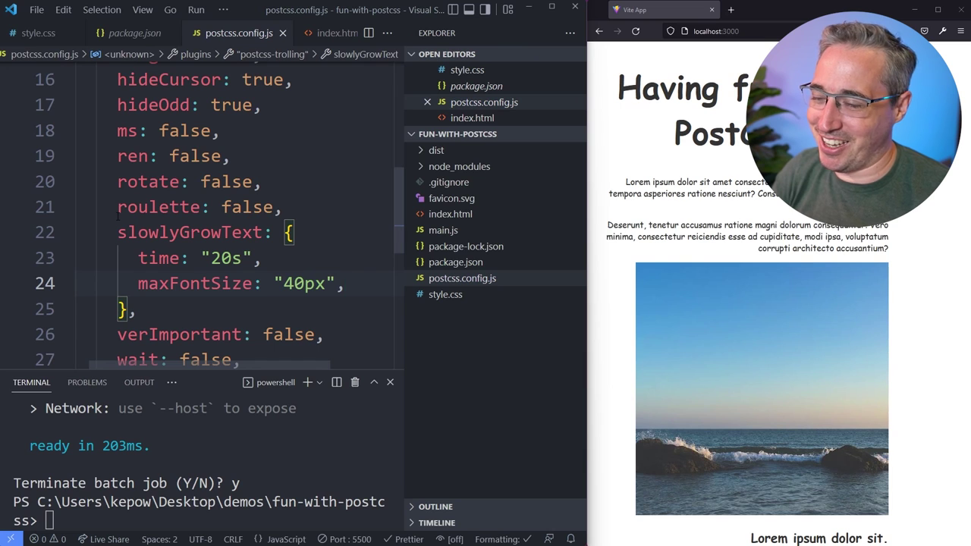
left_click(307, 519)
type("npm run dev")
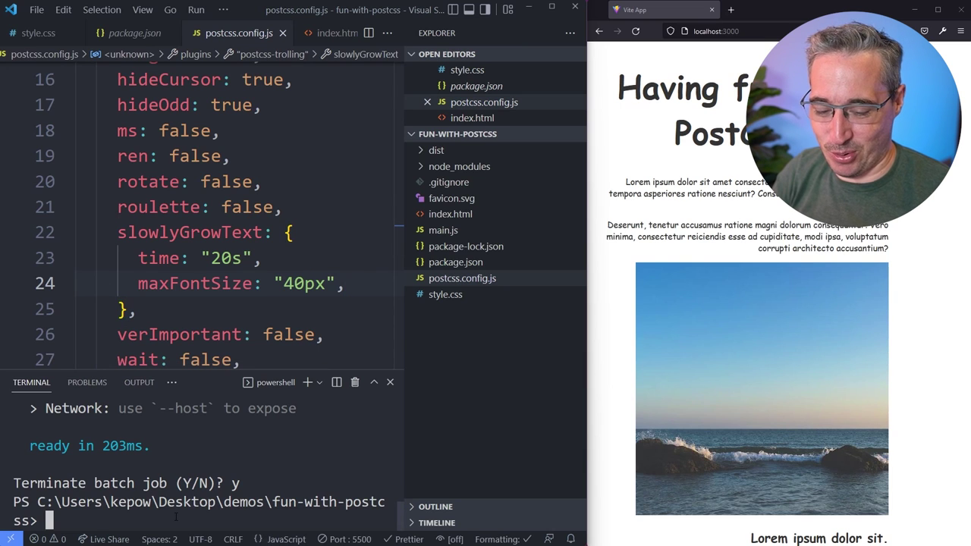
Run npm run dev, watch the paragraph text grow, and open a paragraph's context menu.
key("Return")
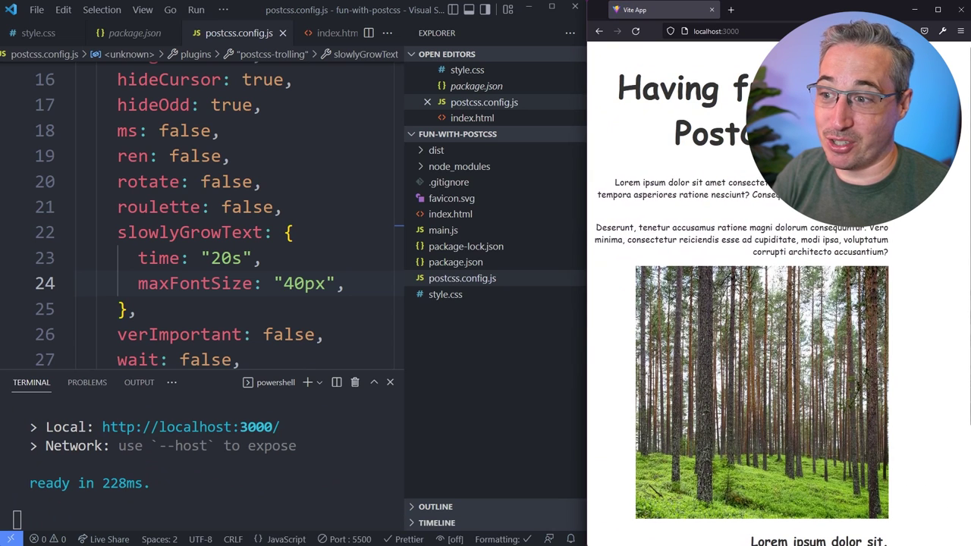
double_click(226, 258)
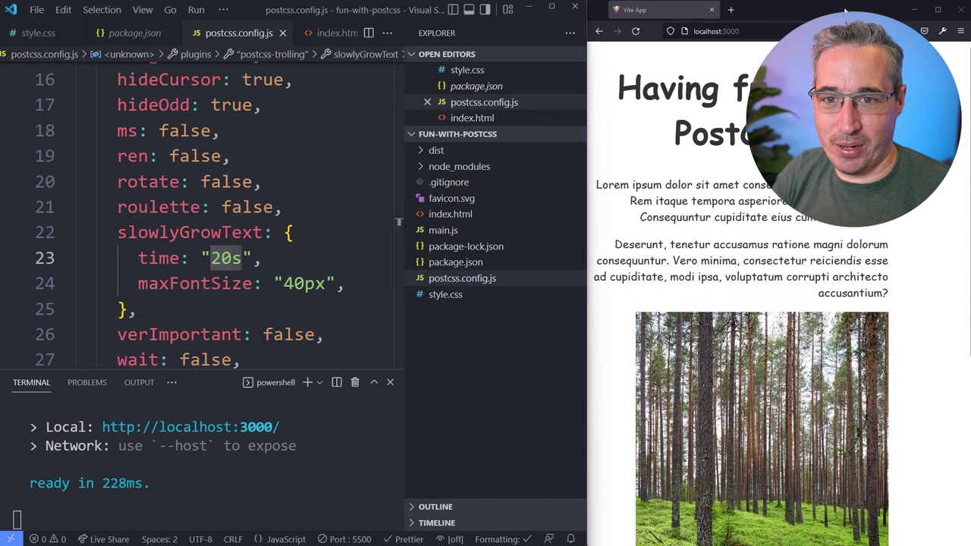
right_click(783, 213)
left_click(803, 317)
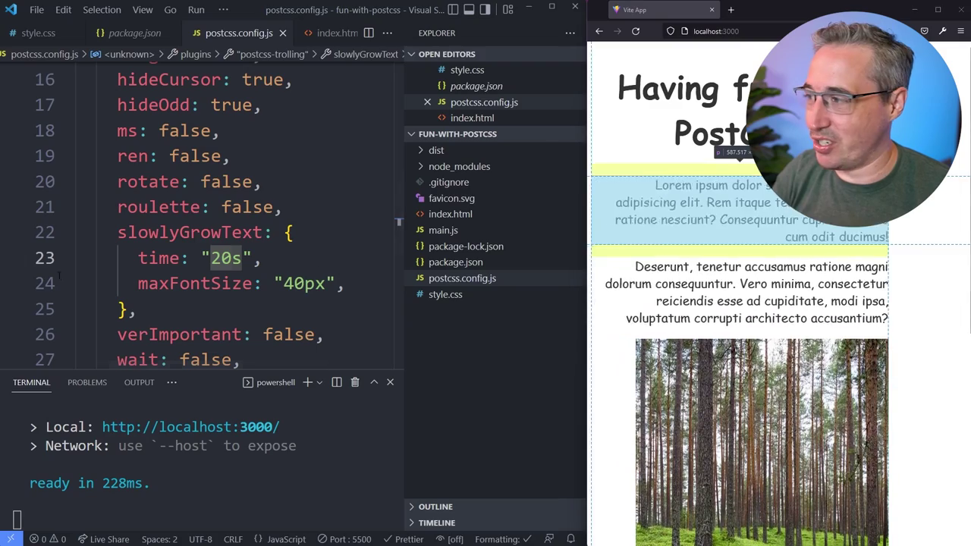
key("alt+Tab")
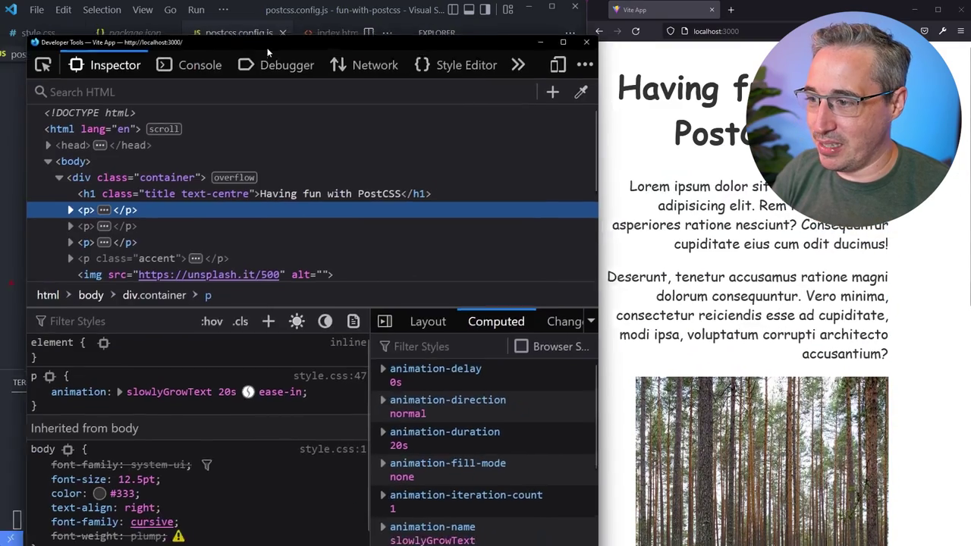
left_click_drag(279, 35, 266, 30)
scroll(227, 425, "down", 2)
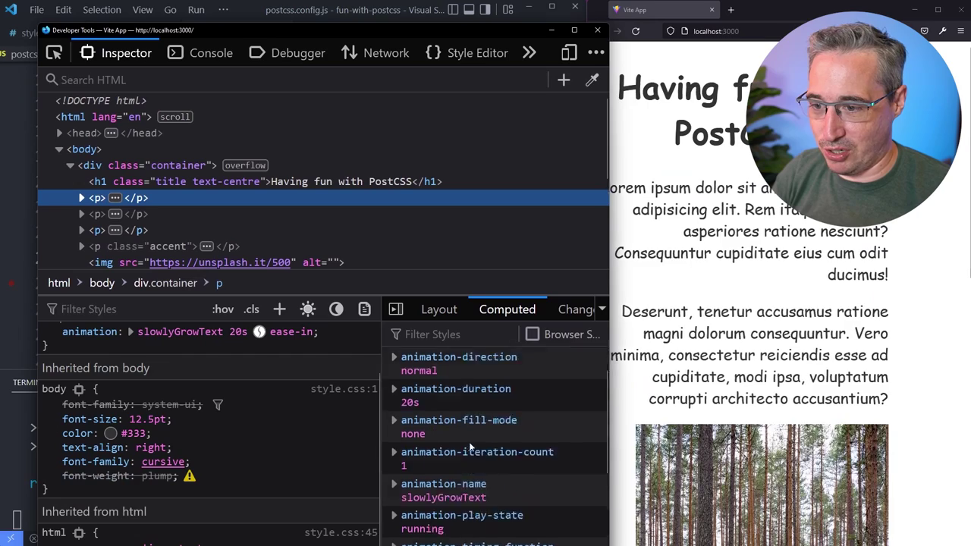
scroll(469, 441, "down", 3)
scroll(218, 416, "up", 2)
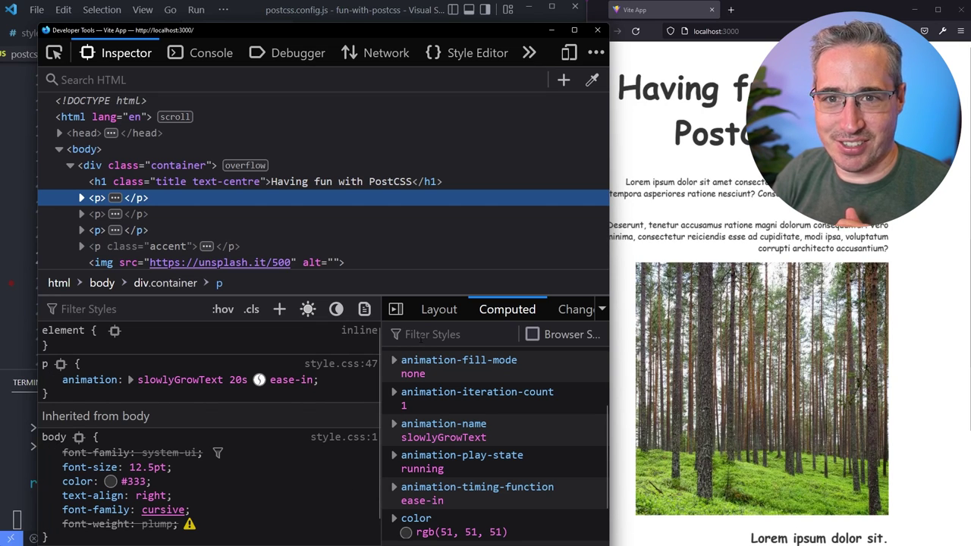
left_click(598, 30)
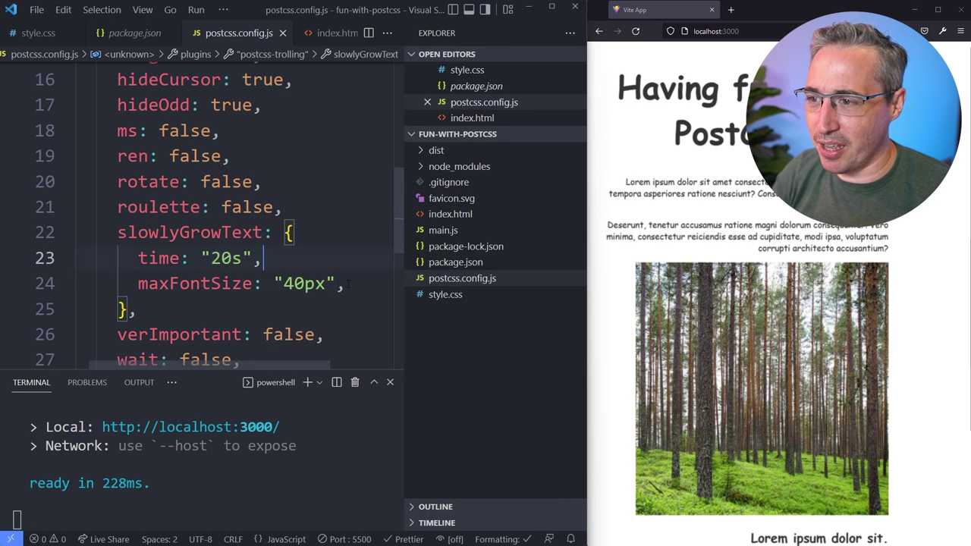
left_click_drag(346, 284, 159, 258)
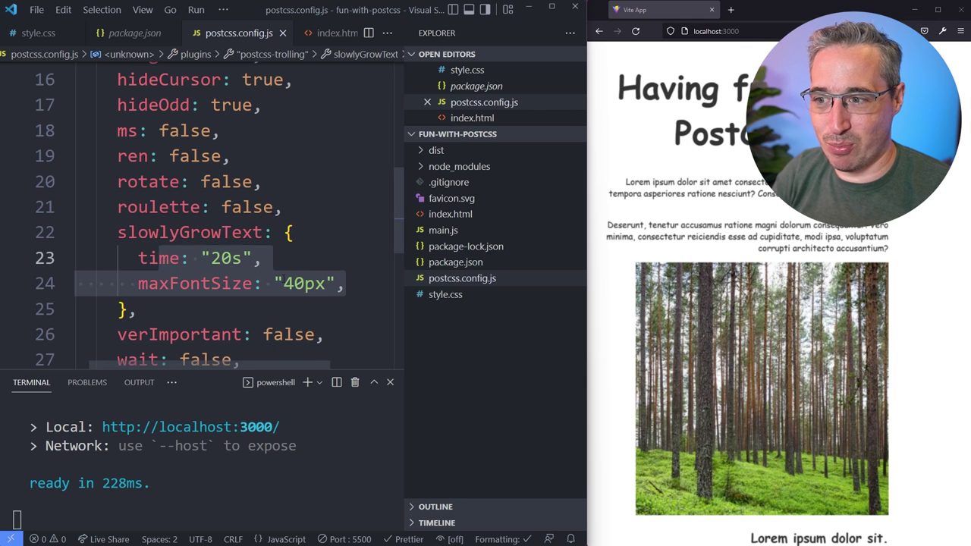
left_click_drag(345, 284, 137, 258)
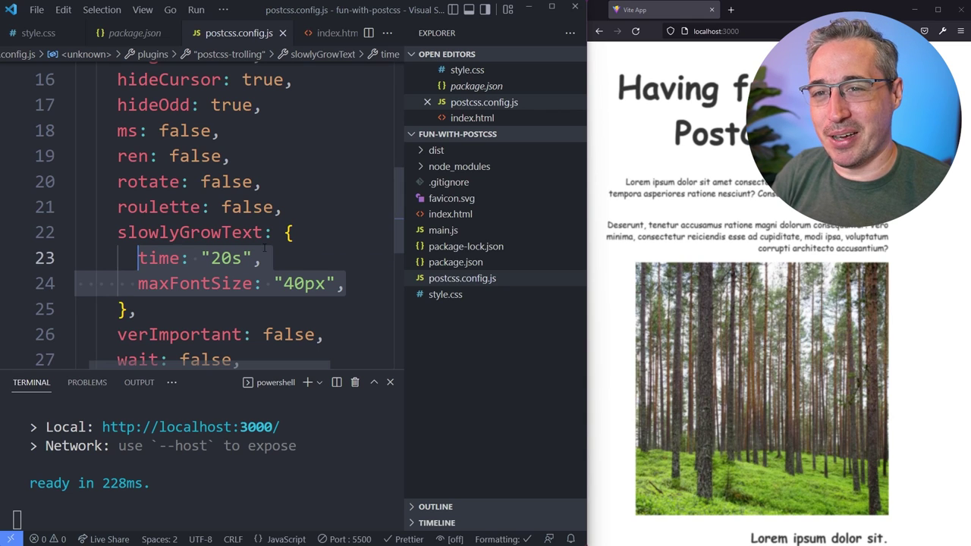
left_click(317, 254)
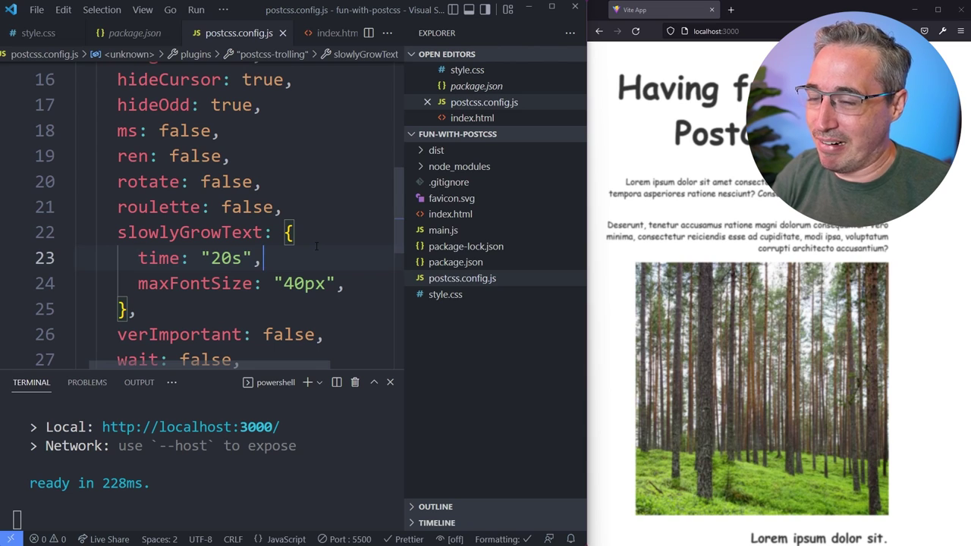
left_click(334, 308)
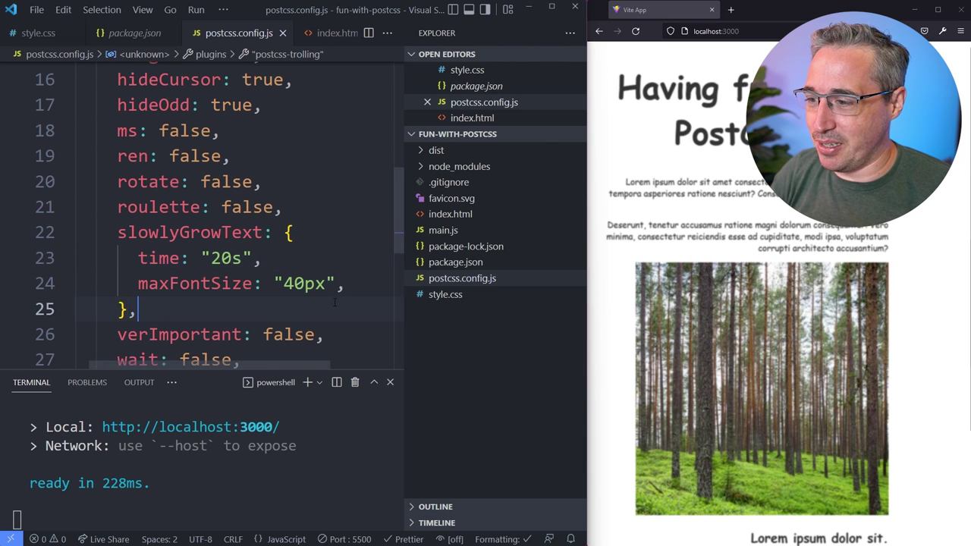
Interrupt the Vite dev server with Ctrl+C and confirm termination.
key("ctrl+c")
type("y")
key("Return")
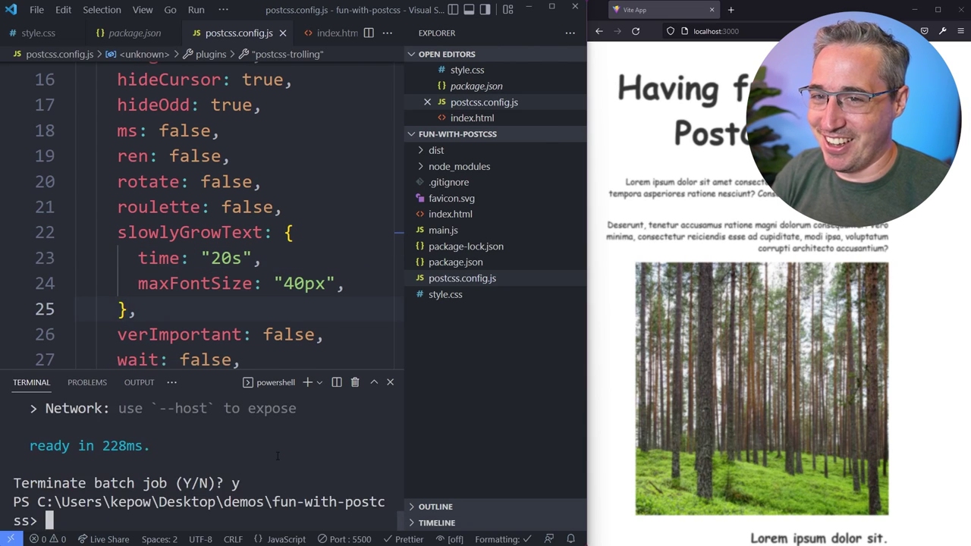